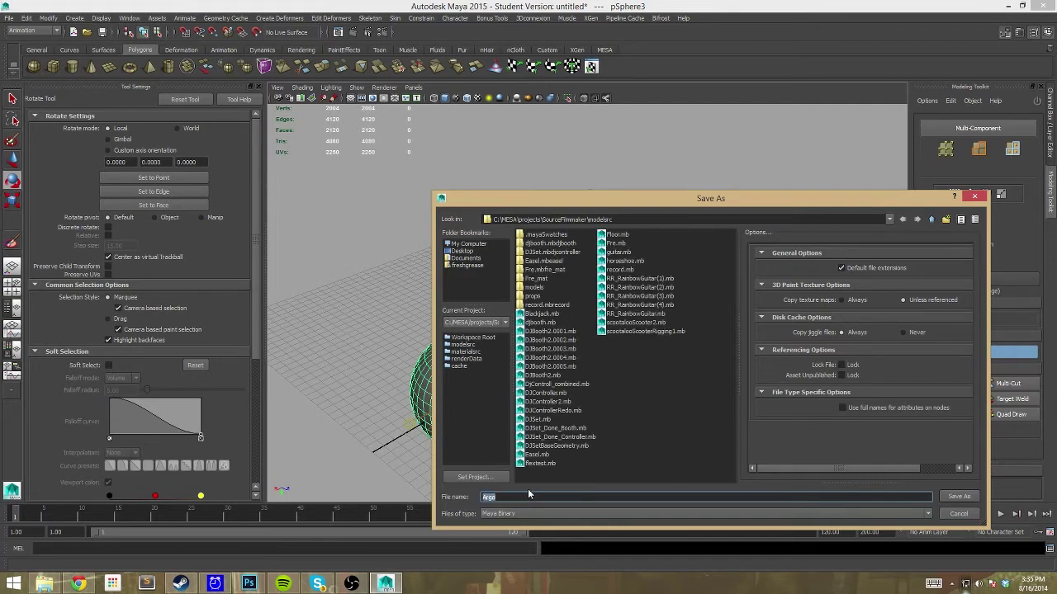
Save the scene as ArgosHotSausageOHMY.mb, then open RR_RainbowGuitar(4).mb
{"action": "key", "text": "Return"}
{"action": "key", "text": "ctrl+o"}
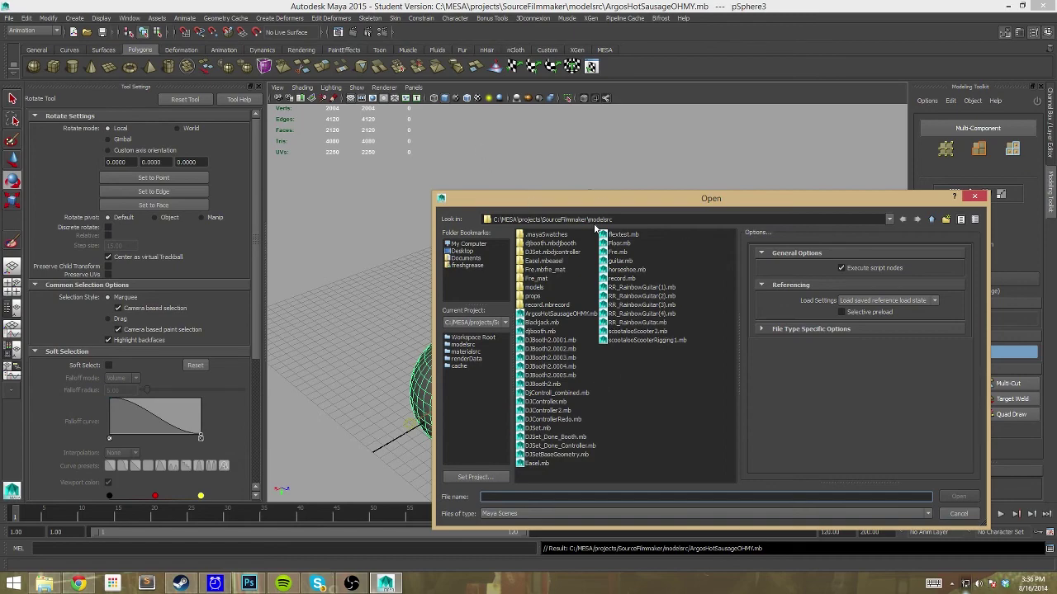
{"action": "double_click", "coordinate": [670, 318]}
Orbit around the guitar mesh's neck and headstock, then make the viewport full-screen
{"action": "left_click_drag", "start_coordinate": [347, 128], "coordinate": [651, 343], "text": "alt"}
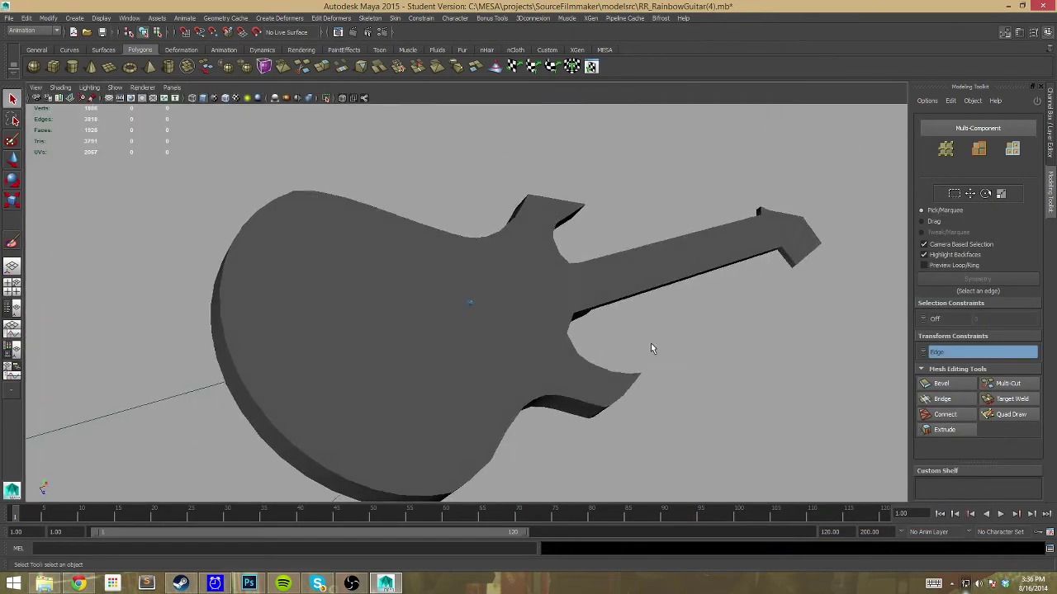
{"action": "mouse_move", "coordinate": [446, 380]}
{"action": "left_mouse_down", "text": "alt"}
{"action": "mouse_move", "coordinate": [737, 402]}
{"action": "mouse_move", "coordinate": [620, 403]}
{"action": "mouse_move", "coordinate": [589, 337]}
{"action": "mouse_move", "coordinate": [608, 345]}
{"action": "mouse_move", "coordinate": [590, 363]}
{"action": "mouse_move", "coordinate": [408, 288]}
{"action": "mouse_move", "coordinate": [561, 338]}
{"action": "mouse_move", "coordinate": [378, 378]}
{"action": "mouse_move", "coordinate": [365, 418]}
{"action": "mouse_move", "coordinate": [548, 292]}
{"action": "mouse_move", "coordinate": [506, 361]}
{"action": "mouse_move", "coordinate": [792, 331]}
{"action": "mouse_move", "coordinate": [619, 317]}
{"action": "mouse_move", "coordinate": [619, 302]}
{"action": "mouse_move", "coordinate": [573, 295]}
{"action": "mouse_move", "coordinate": [455, 340]}
{"action": "left_mouse_up", "text": "alt"}
{"action": "left_click", "coordinate": [589, 338]}
{"action": "scroll", "coordinate": [465, 357], "scroll_direction": "up", "scroll_amount": 2}
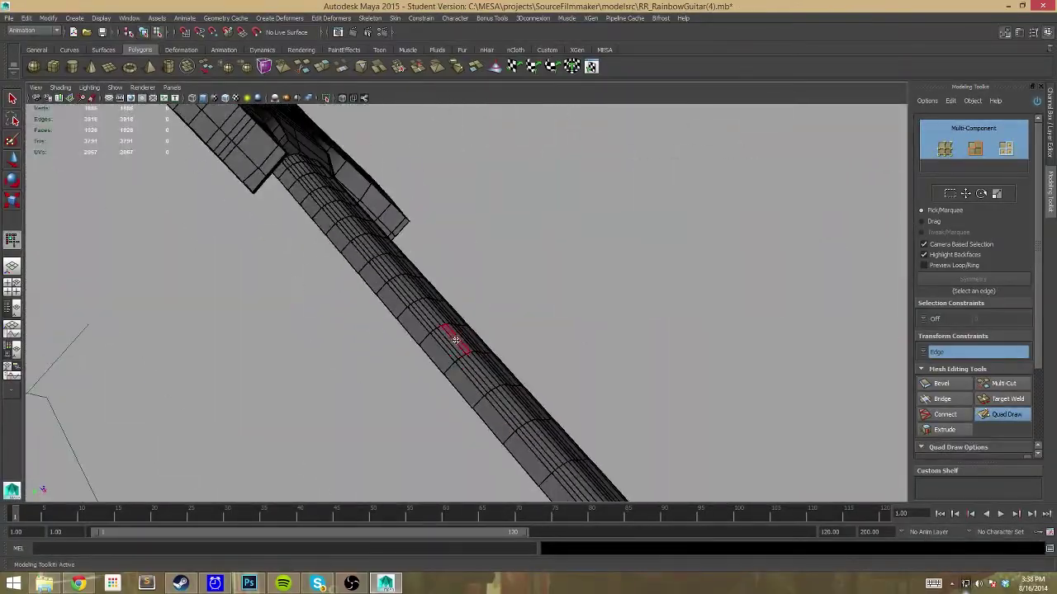
{"action": "mouse_move", "coordinate": [579, 346]}
{"action": "left_mouse_down", "text": "alt"}
{"action": "mouse_move", "coordinate": [413, 394]}
{"action": "mouse_move", "coordinate": [602, 410]}
{"action": "mouse_move", "coordinate": [329, 376]}
{"action": "left_mouse_up", "text": "alt"}
{"action": "right_click_drag", "start_coordinate": [329, 376], "coordinate": [832, 378], "text": "alt"}
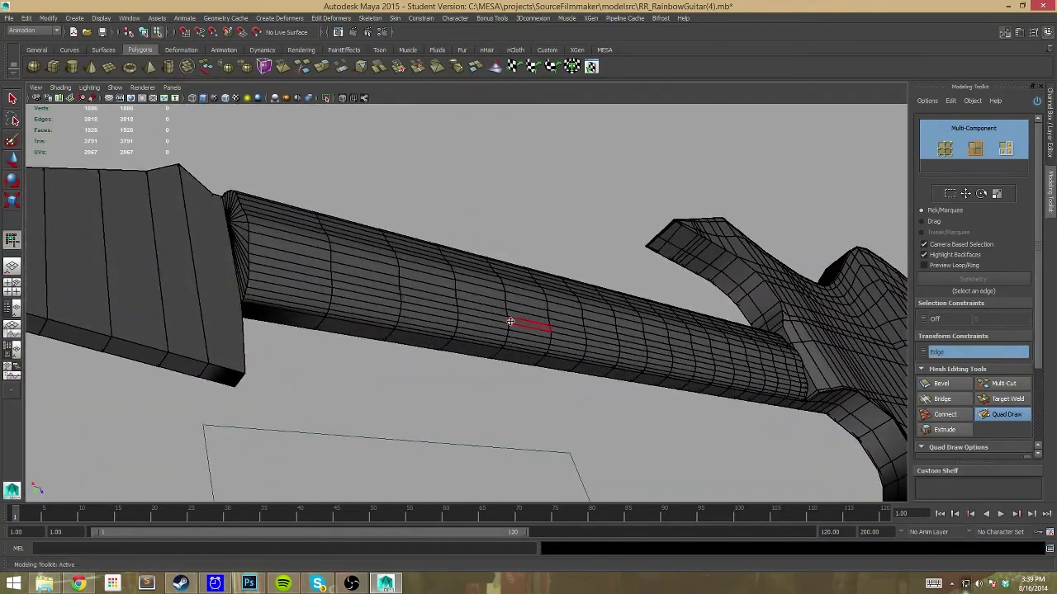
{"action": "mouse_move", "coordinate": [377, 244]}
{"action": "left_mouse_down", "text": "alt"}
{"action": "mouse_move", "coordinate": [377, 363]}
{"action": "mouse_move", "coordinate": [377, 354]}
{"action": "mouse_move", "coordinate": [354, 385]}
{"action": "mouse_move", "coordinate": [457, 418]}
{"action": "mouse_move", "coordinate": [486, 293]}
{"action": "mouse_move", "coordinate": [463, 267]}
{"action": "mouse_move", "coordinate": [384, 352]}
{"action": "mouse_move", "coordinate": [226, 286]}
{"action": "mouse_move", "coordinate": [406, 224]}
{"action": "mouse_move", "coordinate": [365, 231]}
{"action": "mouse_move", "coordinate": [582, 377]}
{"action": "mouse_move", "coordinate": [418, 364]}
{"action": "left_mouse_up", "text": "alt"}
{"action": "key", "text": "ctrl+space"}
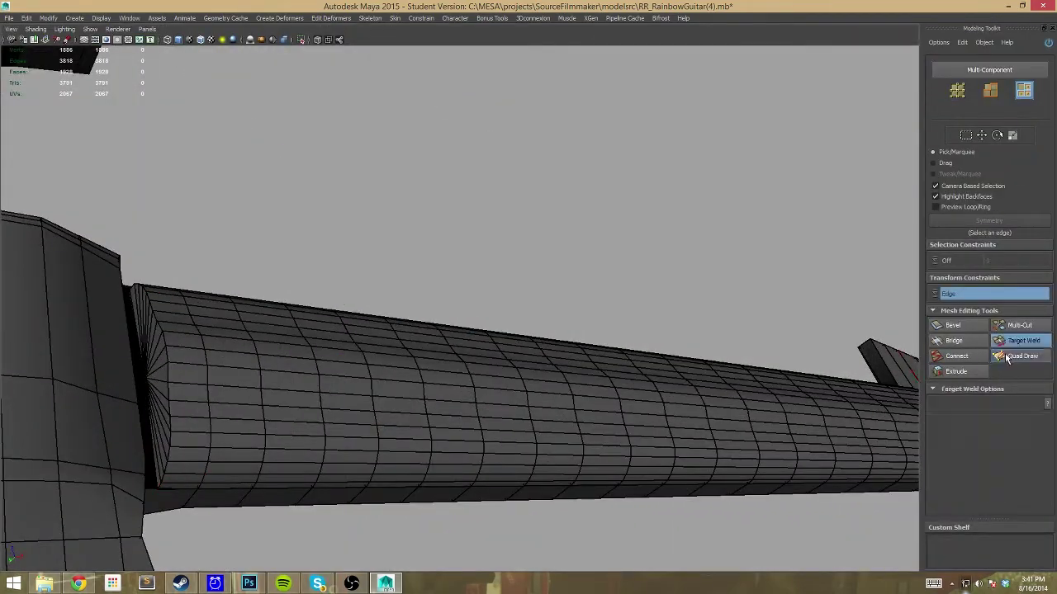
Select a band of face rings on the guitar neck near the headstock
{"action": "left_click", "coordinate": [169, 304]}
{"action": "mouse_move", "coordinate": [178, 446]}
{"action": "left_mouse_down", "text": "alt"}
{"action": "mouse_move", "coordinate": [405, 354]}
{"action": "mouse_move", "coordinate": [626, 509]}
{"action": "left_mouse_up", "text": "alt"}
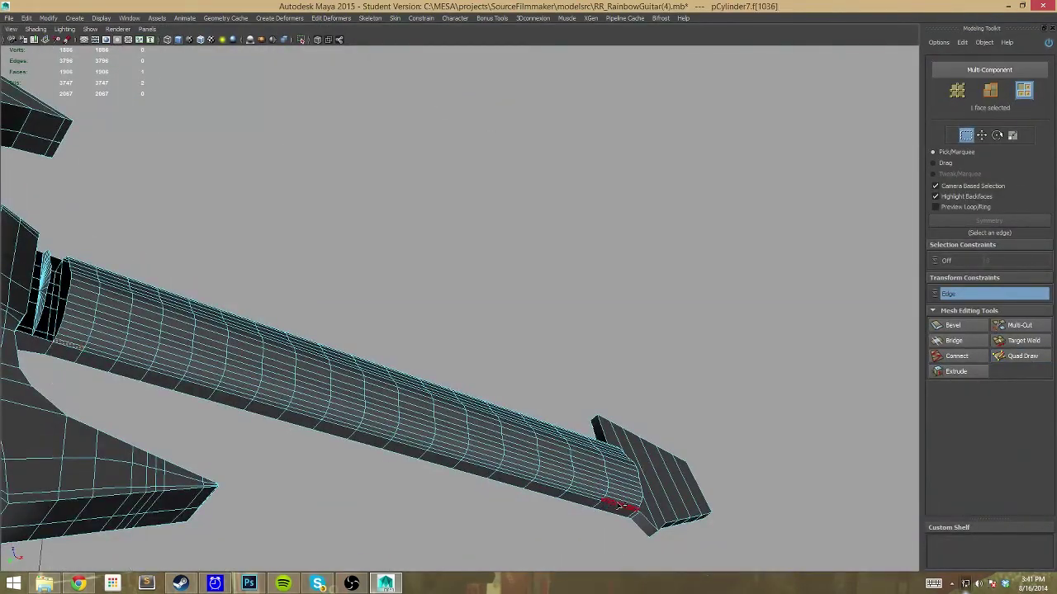
{"action": "left_click", "coordinate": [570, 494], "text": "shift"}
{"action": "mouse_move", "coordinate": [570, 494]}
{"action": "left_mouse_down", "text": "alt"}
{"action": "mouse_move", "coordinate": [419, 479]}
{"action": "mouse_move", "coordinate": [496, 323]}
{"action": "left_mouse_up", "text": "alt"}
{"action": "left_click", "coordinate": [410, 418]}
{"action": "double_click", "coordinate": [487, 269], "text": "shift"}
{"action": "mouse_move", "coordinate": [424, 413]}
{"action": "left_mouse_down", "text": "alt"}
{"action": "mouse_move", "coordinate": [487, 268]}
{"action": "mouse_move", "coordinate": [538, 276]}
{"action": "mouse_move", "coordinate": [427, 336]}
{"action": "mouse_move", "coordinate": [417, 365]}
{"action": "mouse_move", "coordinate": [428, 327]}
{"action": "mouse_move", "coordinate": [413, 248]}
{"action": "mouse_move", "coordinate": [281, 296]}
{"action": "mouse_move", "coordinate": [355, 283]}
{"action": "left_mouse_up", "text": "alt"}
{"action": "left_click", "coordinate": [421, 351]}
{"action": "double_click", "coordinate": [412, 248], "text": "shift"}
{"action": "double_click", "coordinate": [280, 296], "text": "shift"}
{"action": "left_click", "coordinate": [281, 295], "text": "shift"}
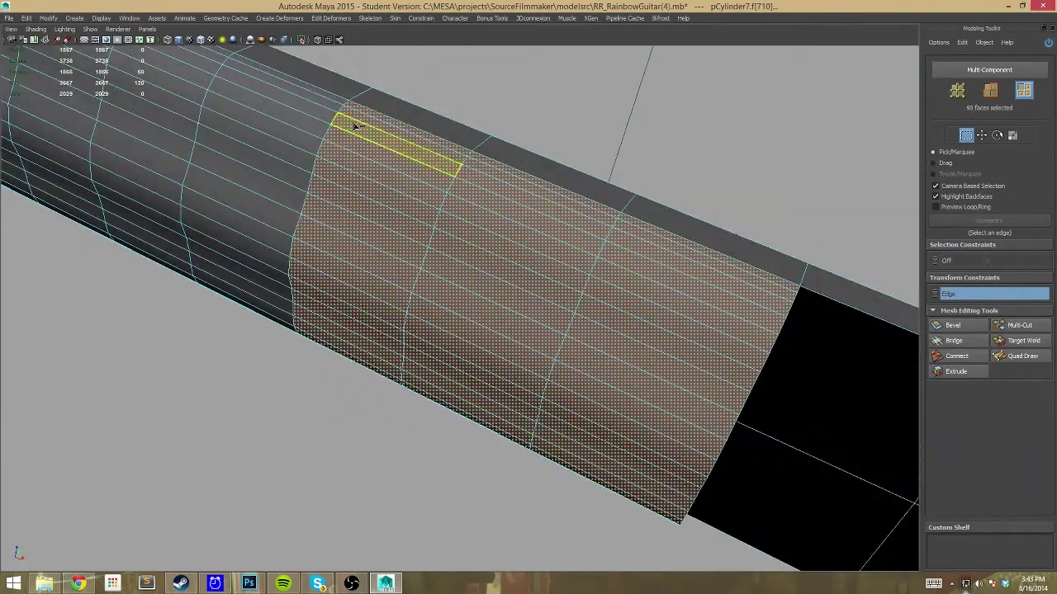
Refine the face selection along the neck where it meets the headstock
{"action": "mouse_move", "coordinate": [224, 222]}
{"action": "left_mouse_down", "text": "alt"}
{"action": "mouse_move", "coordinate": [250, 219]}
{"action": "mouse_move", "coordinate": [385, 385]}
{"action": "left_mouse_up", "text": "alt"}
{"action": "double_click", "coordinate": [429, 248]}
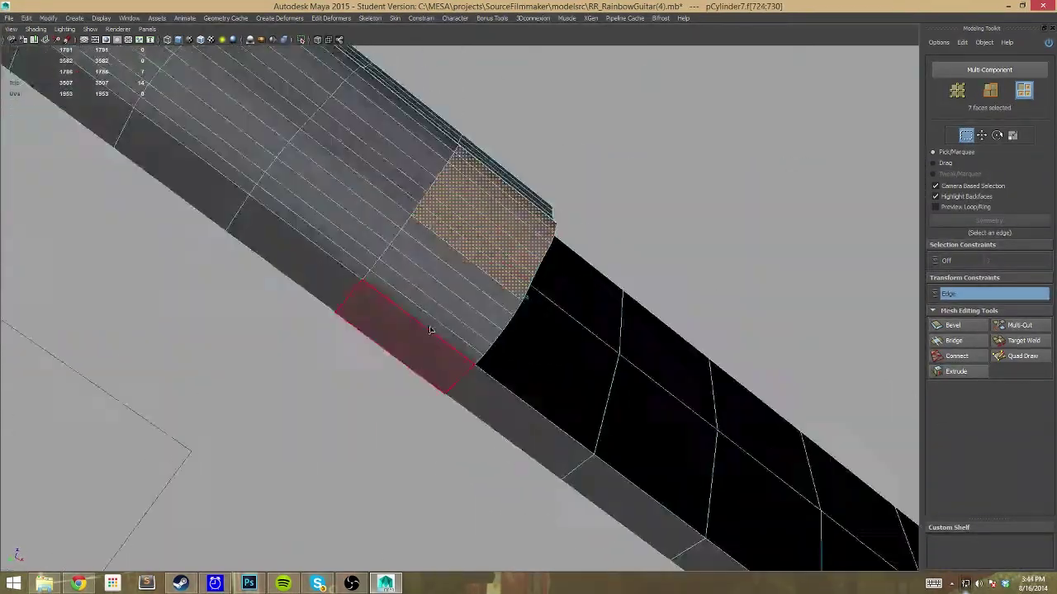
{"action": "left_click_drag", "start_coordinate": [429, 248], "coordinate": [491, 261], "text": "alt"}
{"action": "left_click_drag", "start_coordinate": [517, 139], "coordinate": [366, 267], "text": "alt"}
{"action": "left_click", "coordinate": [366, 267]}
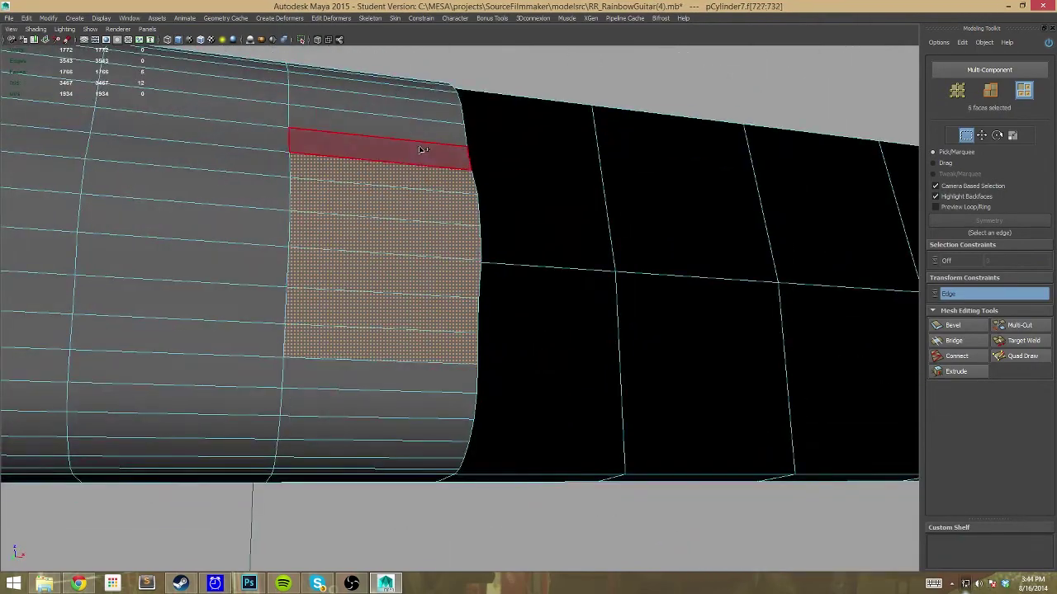
{"action": "mouse_move", "coordinate": [423, 150]}
{"action": "left_mouse_down", "text": "alt"}
{"action": "mouse_move", "coordinate": [462, 170]}
{"action": "mouse_move", "coordinate": [370, 383]}
{"action": "mouse_move", "coordinate": [307, 309]}
{"action": "mouse_move", "coordinate": [385, 229]}
{"action": "mouse_move", "coordinate": [438, 224]}
{"action": "mouse_move", "coordinate": [385, 475]}
{"action": "left_mouse_up", "text": "alt"}
{"action": "left_click", "coordinate": [370, 383]}
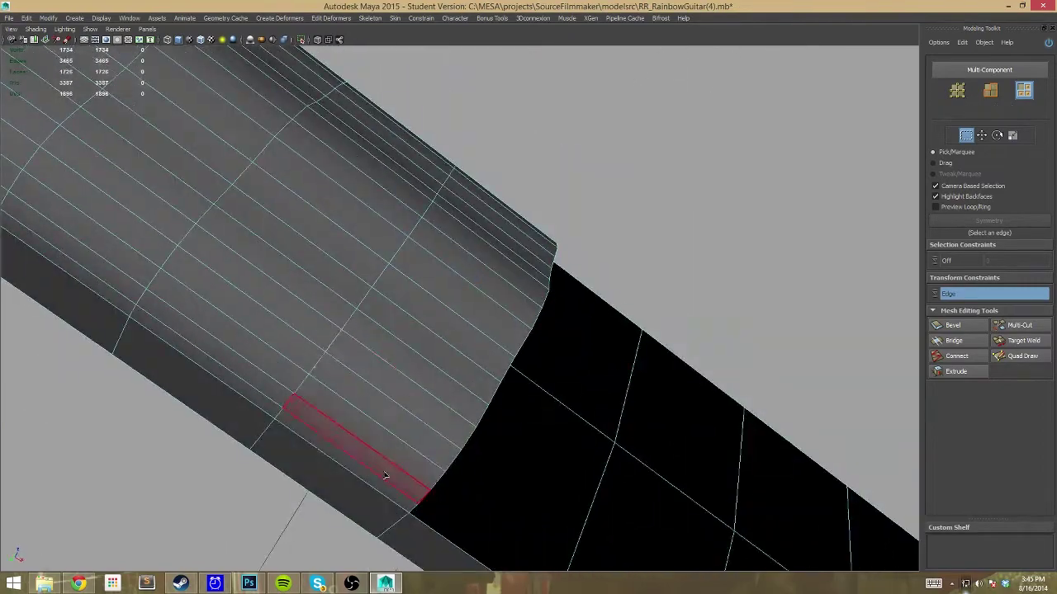
{"action": "mouse_move", "coordinate": [465, 303]}
{"action": "left_mouse_down", "text": "alt"}
{"action": "mouse_move", "coordinate": [537, 201]}
{"action": "mouse_move", "coordinate": [554, 252]}
{"action": "mouse_move", "coordinate": [523, 182]}
{"action": "mouse_move", "coordinate": [468, 305]}
{"action": "mouse_move", "coordinate": [452, 415]}
{"action": "left_mouse_up", "text": "alt"}
{"action": "mouse_move", "coordinate": [312, 398]}
{"action": "left_mouse_down", "text": "alt"}
{"action": "mouse_move", "coordinate": [313, 305]}
{"action": "mouse_move", "coordinate": [338, 193]}
{"action": "mouse_move", "coordinate": [397, 262]}
{"action": "left_mouse_up", "text": "alt"}
{"action": "mouse_move", "coordinate": [307, 152]}
{"action": "left_mouse_down", "text": "alt"}
{"action": "mouse_move", "coordinate": [337, 347]}
{"action": "mouse_move", "coordinate": [336, 490]}
{"action": "mouse_move", "coordinate": [471, 496]}
{"action": "mouse_move", "coordinate": [484, 213]}
{"action": "mouse_move", "coordinate": [476, 151]}
{"action": "mouse_move", "coordinate": [387, 385]}
{"action": "mouse_move", "coordinate": [429, 231]}
{"action": "mouse_move", "coordinate": [484, 454]}
{"action": "mouse_move", "coordinate": [483, 157]}
{"action": "left_mouse_up", "text": "alt"}
{"action": "left_click_drag", "start_coordinate": [446, 322], "coordinate": [407, 237], "text": "alt"}
Delete the selected neck faces, leaving the neck-headstock junction open
{"action": "key", "text": "ctrl+z"}
{"action": "key", "text": "ctrl+z"}
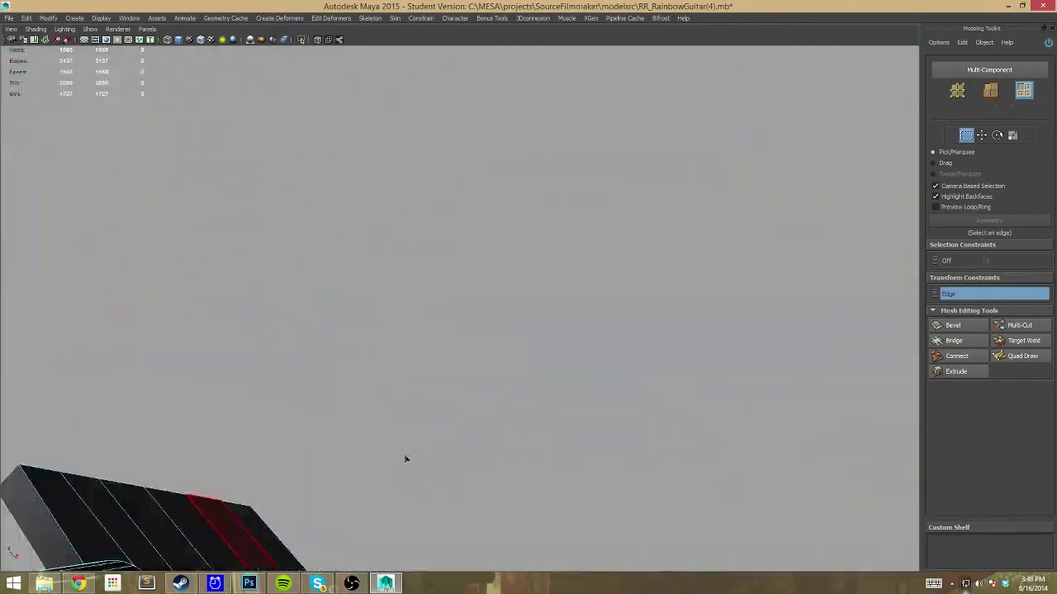
{"action": "key", "text": "ctrl+z"}
{"action": "key", "text": "ctrl+z"}
{"action": "key", "text": "ctrl+z"}
{"action": "key", "text": "ctrl+z"}
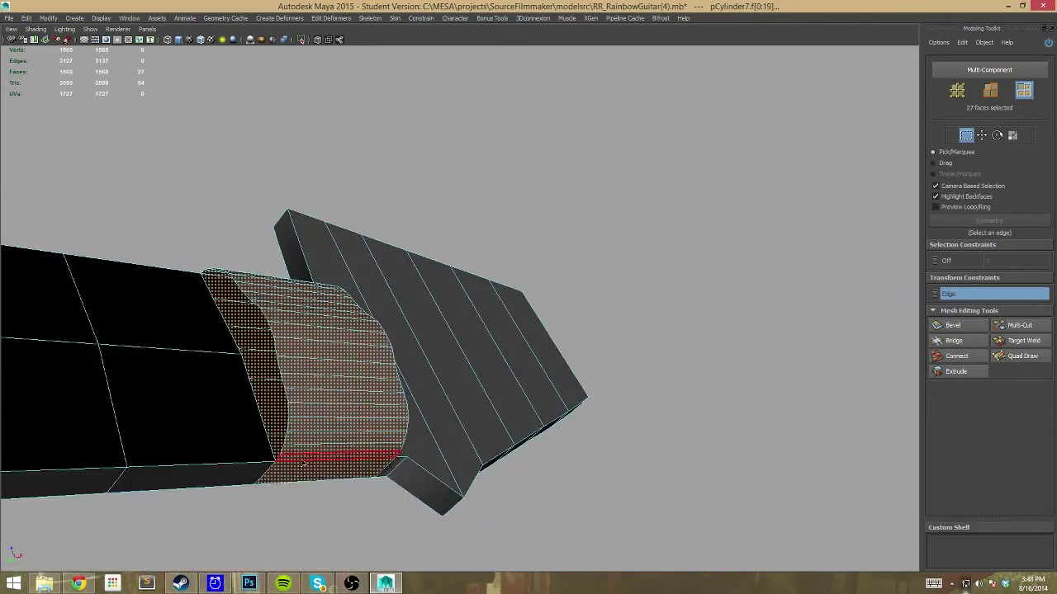
{"action": "key", "text": "ctrl+z"}
{"action": "key", "text": "ctrl+z"}
{"action": "key", "text": "ctrl+z"}
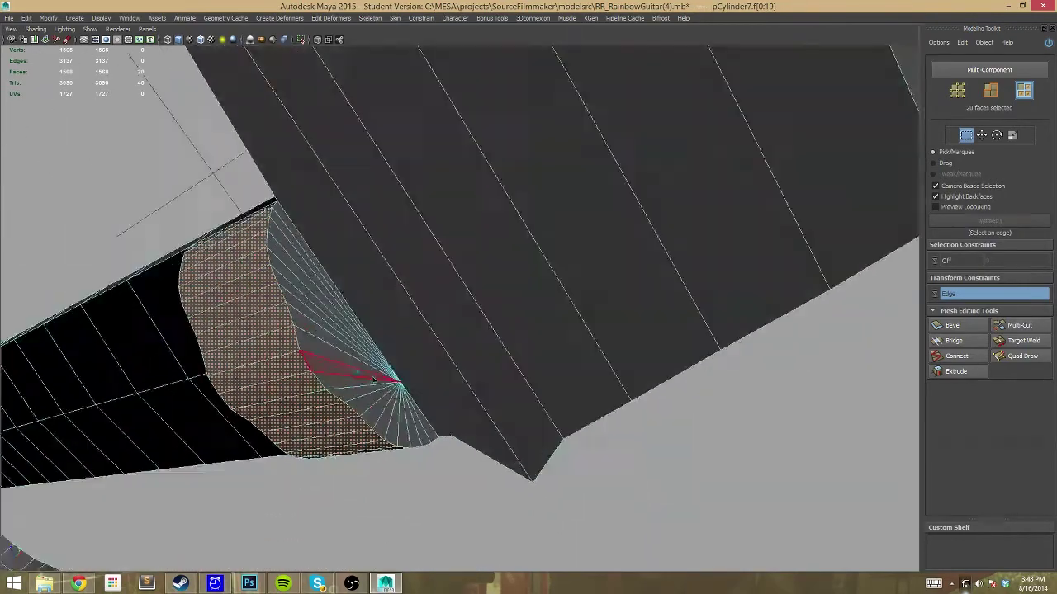
{"action": "key", "text": "ctrl+z"}
{"action": "key", "text": "ctrl+z"}
{"action": "key", "text": "ctrl+z"}
{"action": "key", "text": "ctrl+z"}
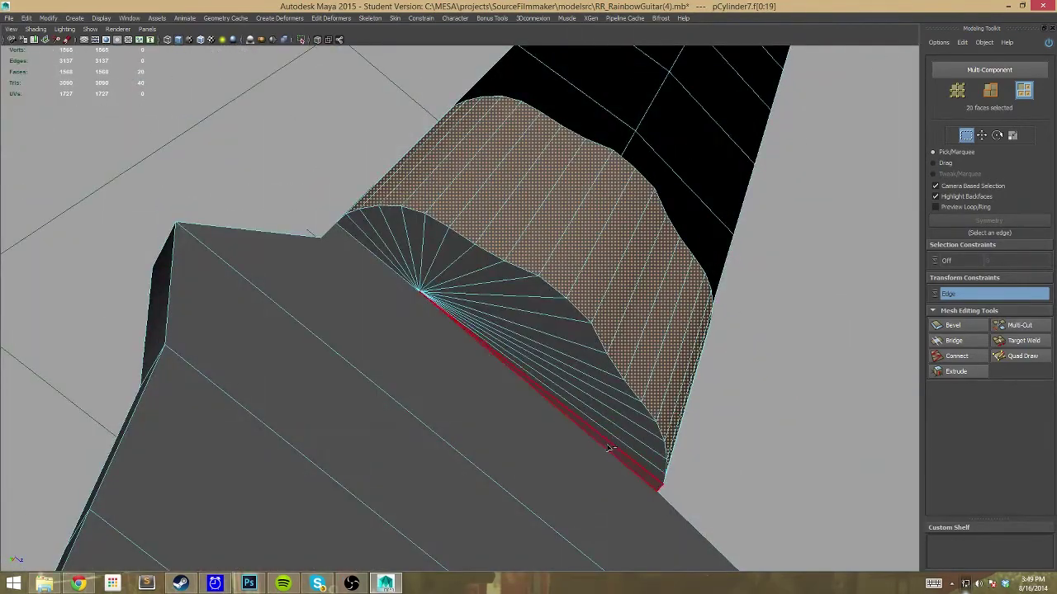
{"action": "key", "text": "ctrl+z"}
{"action": "key", "text": "ctrl+z"}
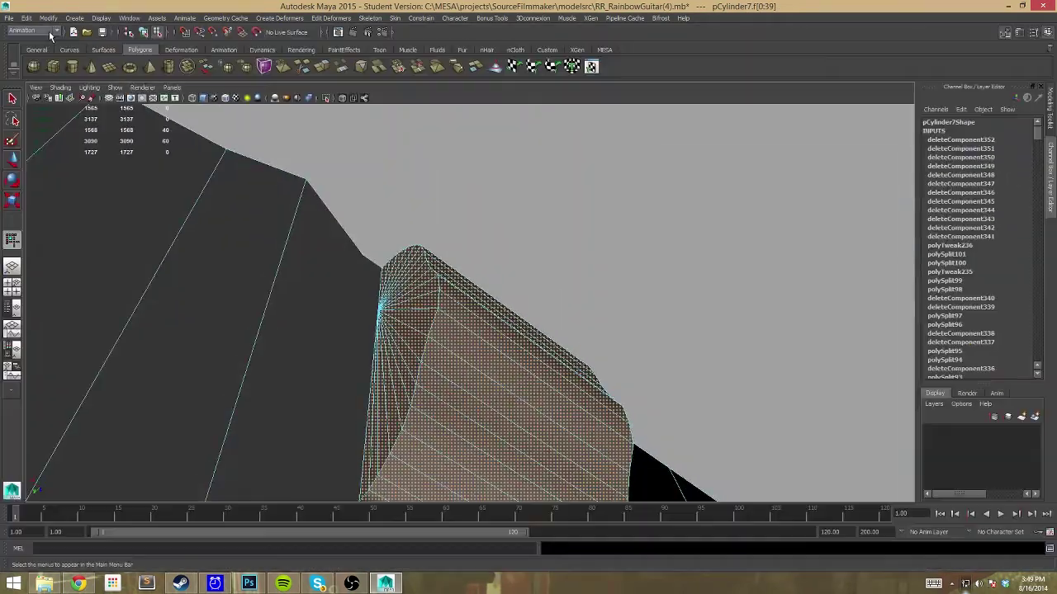
In the Modeling menu set, extract and separate the neck-end faces, then delete one face
{"action": "key", "text": "F3"}
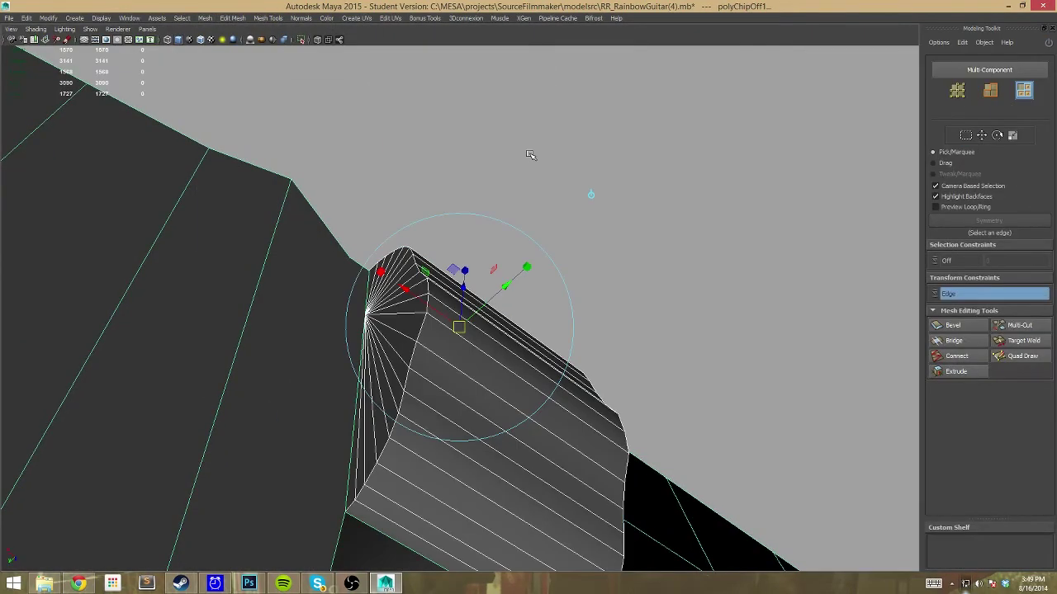
{"action": "key", "text": "ctrl+z"}
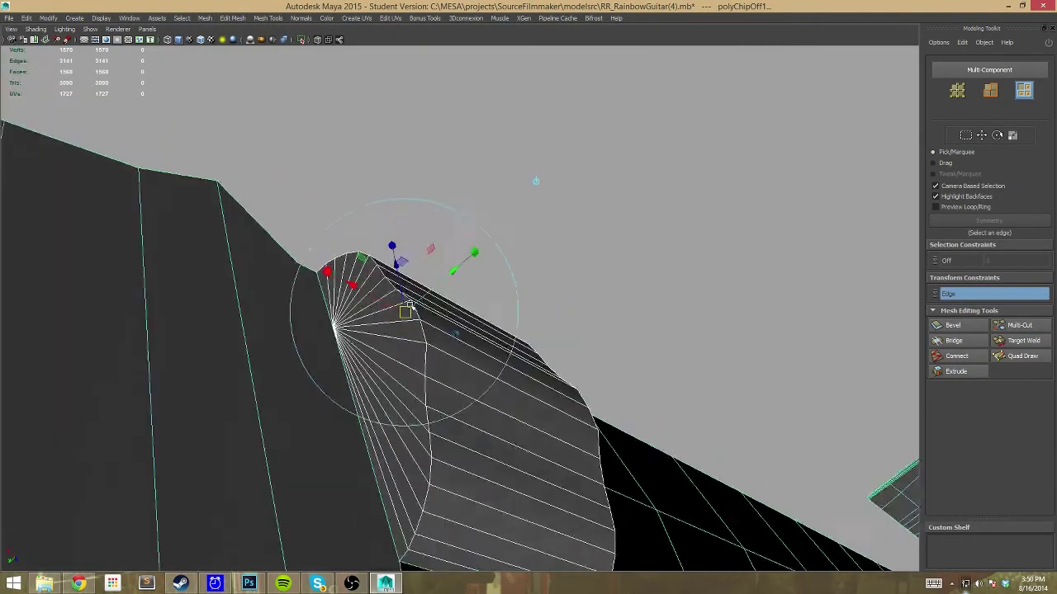
{"action": "key", "text": "ctrl+z"}
{"action": "key", "text": "ctrl+z"}
{"action": "key", "text": "ctrl+space"}
{"action": "key", "text": "ctrl+z"}
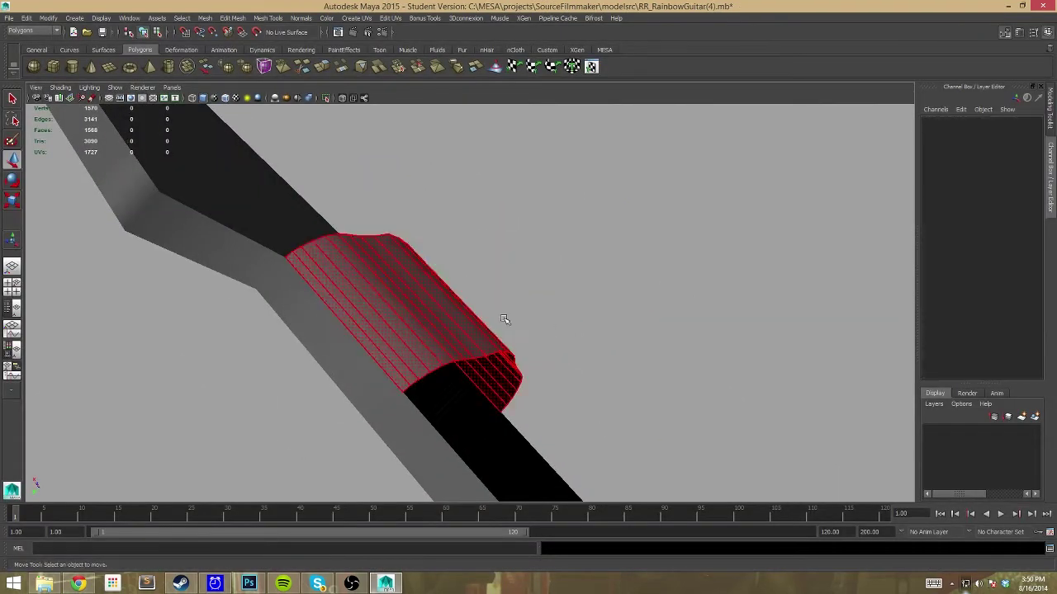
{"action": "key", "text": "ctrl+z"}
{"action": "key", "text": "ctrl+z"}
{"action": "key", "text": "ctrl+z"}
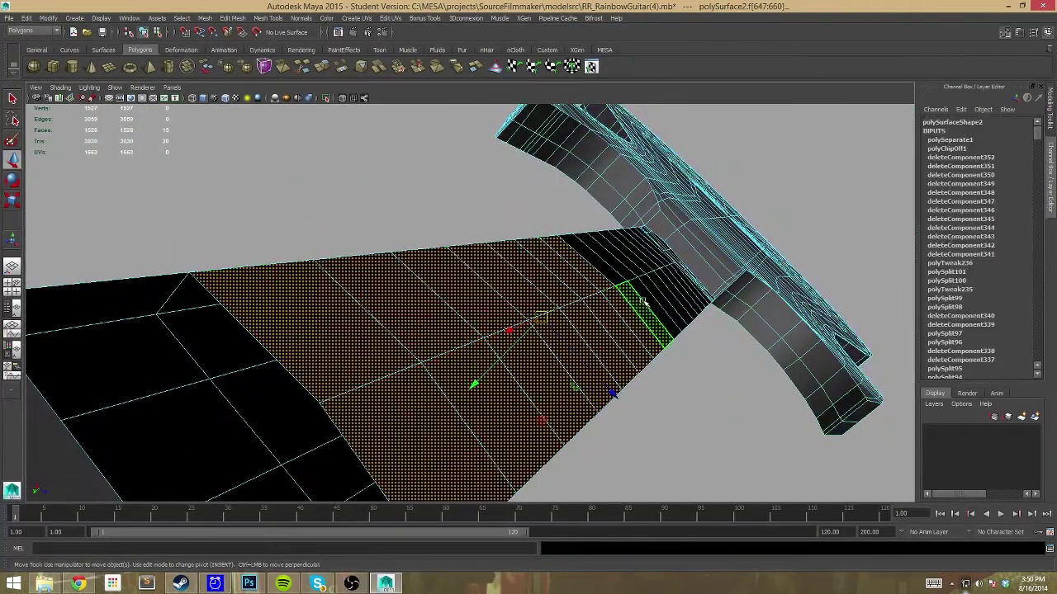
{"action": "key", "text": "shift+z"}
{"action": "key", "text": "shift+z"}
{"action": "key", "text": "shift+z"}
{"action": "key", "text": "shift+z"}
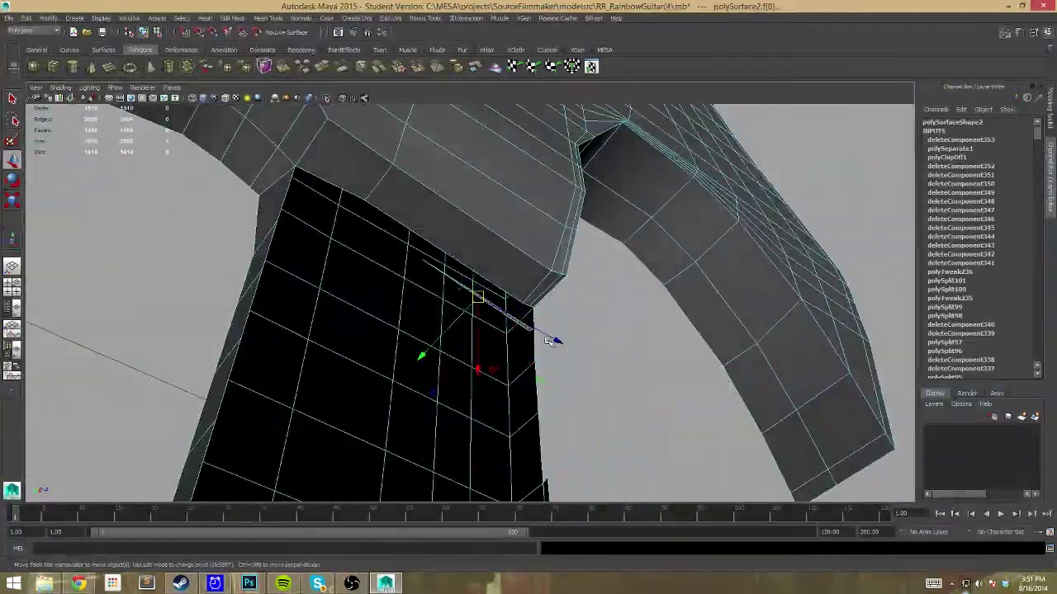
Frame the guitar and create polygon cylinder pCylinder8 beside the headstock in four-view layout
{"action": "key", "text": "ctrl+z"}
{"action": "key", "text": "ctrl+z"}
{"action": "key", "text": "ctrl+space"}
{"action": "key", "text": "ctrl+z"}
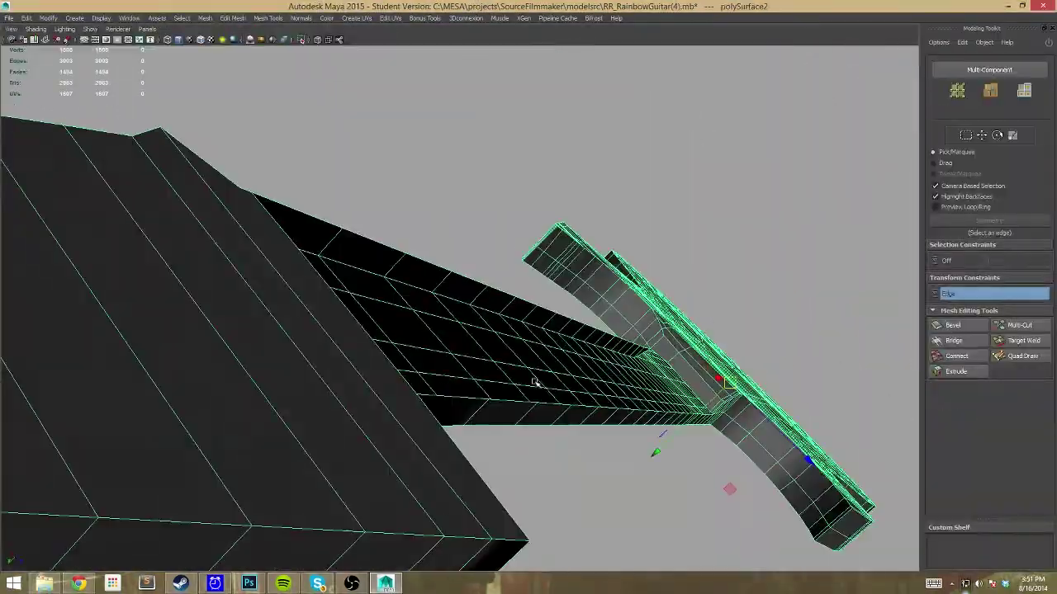
{"action": "key", "text": "ctrl+z"}
{"action": "key", "text": "ctrl+z"}
{"action": "key", "text": "ctrl+z"}
{"action": "key", "text": "ctrl+z"}
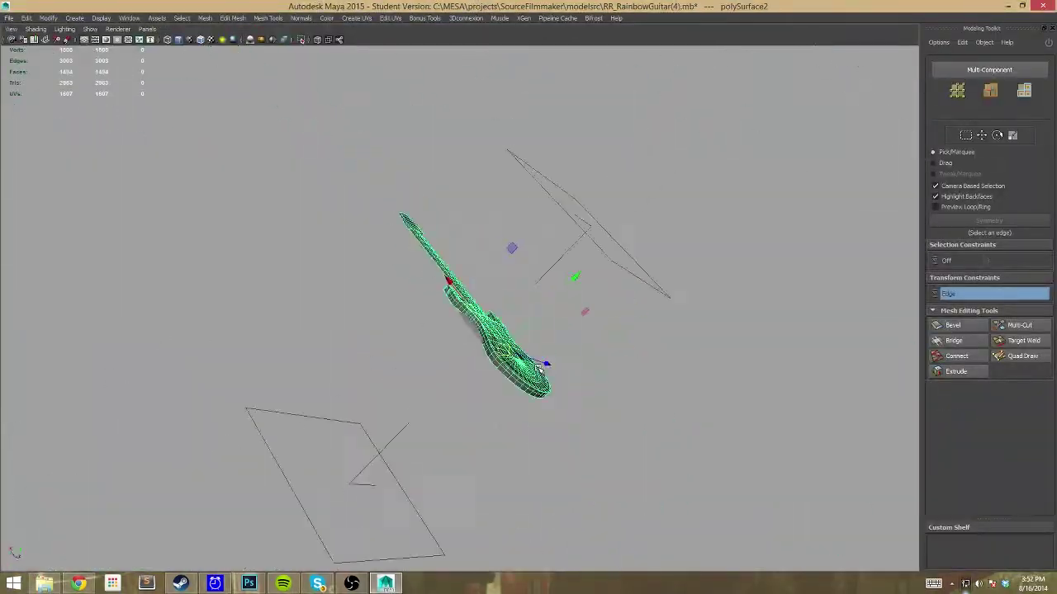
{"action": "key", "text": "ctrl+z"}
{"action": "key", "text": "ctrl+z"}
{"action": "key", "text": "ctrl+space"}
{"action": "key", "text": "ctrl+z"}
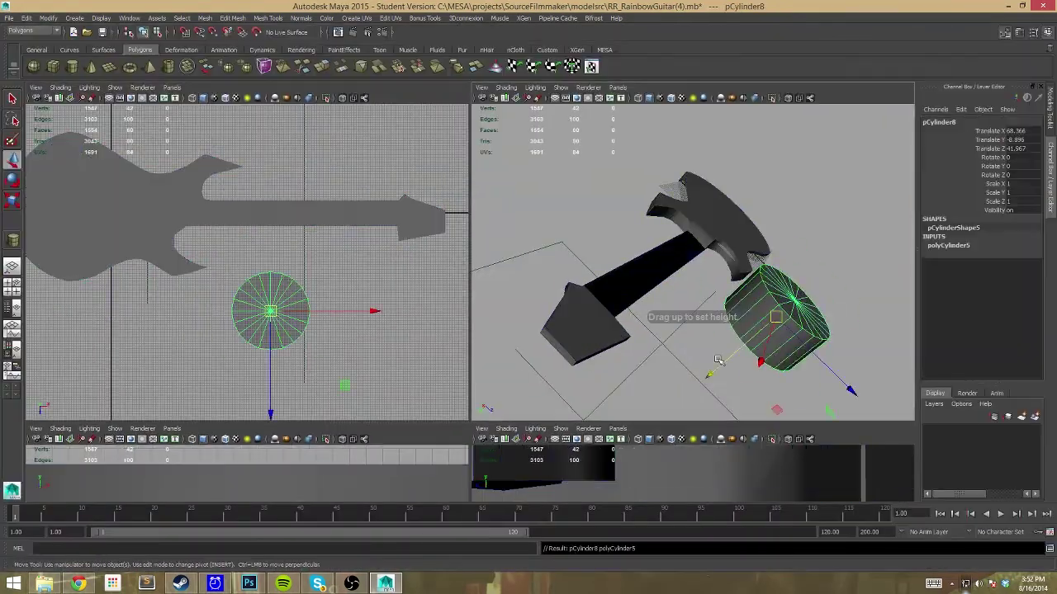
{"action": "key", "text": "ctrl+z"}
{"action": "key", "text": "ctrl+z"}
{"action": "key", "text": "ctrl+z"}
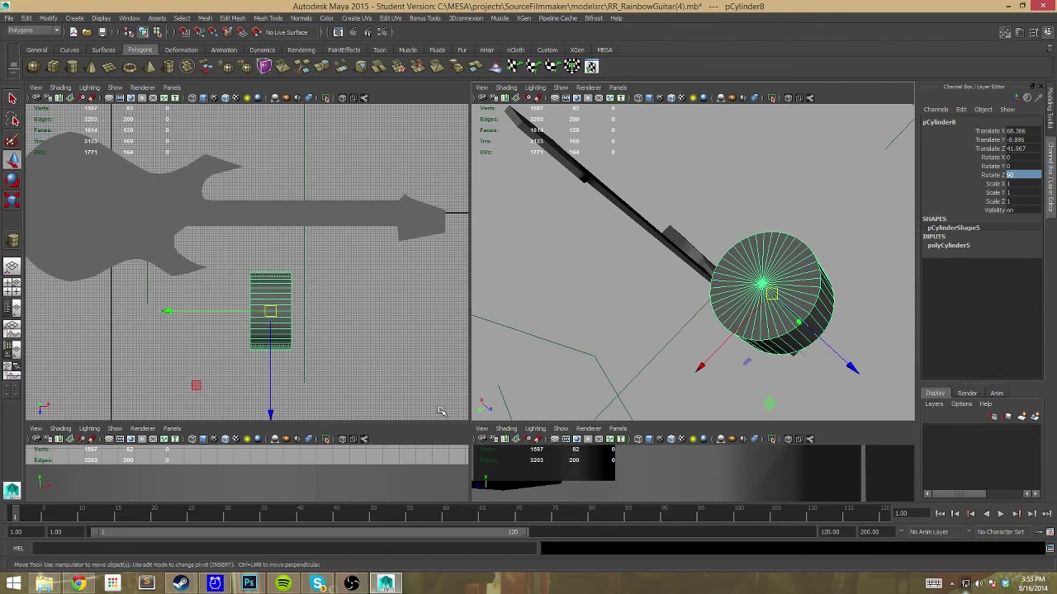
Zoom in on the new cylinder and select its faces
{"action": "scroll", "coordinate": [611, 330], "scroll_direction": "up", "scroll_amount": 3}
{"action": "left_click_drag", "start_coordinate": [609, 325], "coordinate": [845, 267], "text": "alt"}
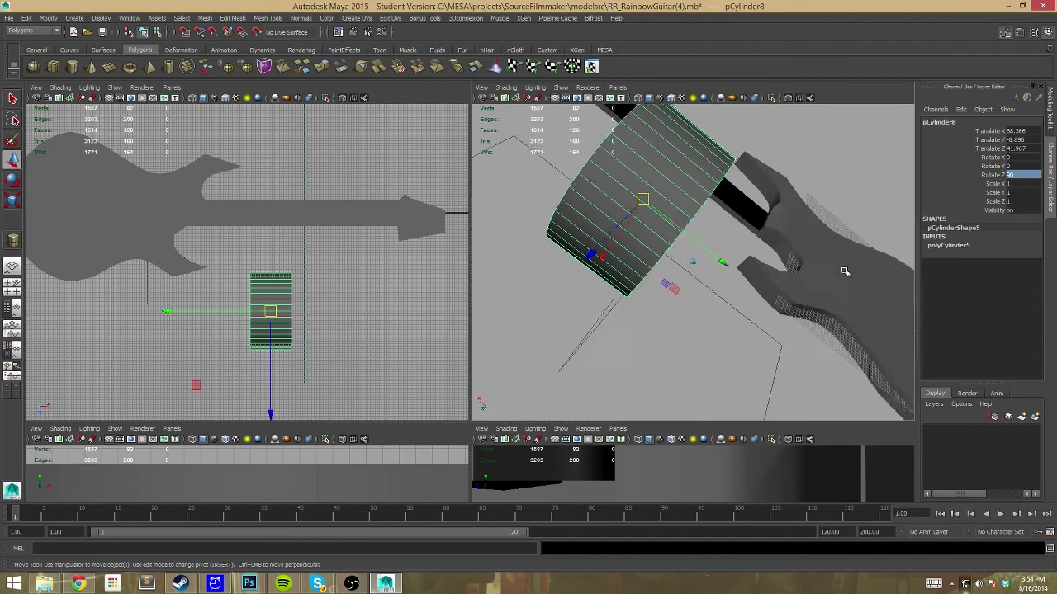
{"action": "key", "text": "space"}
{"action": "left_click_drag", "start_coordinate": [601, 402], "coordinate": [332, 440], "text": "alt"}
{"action": "key", "text": "F11"}
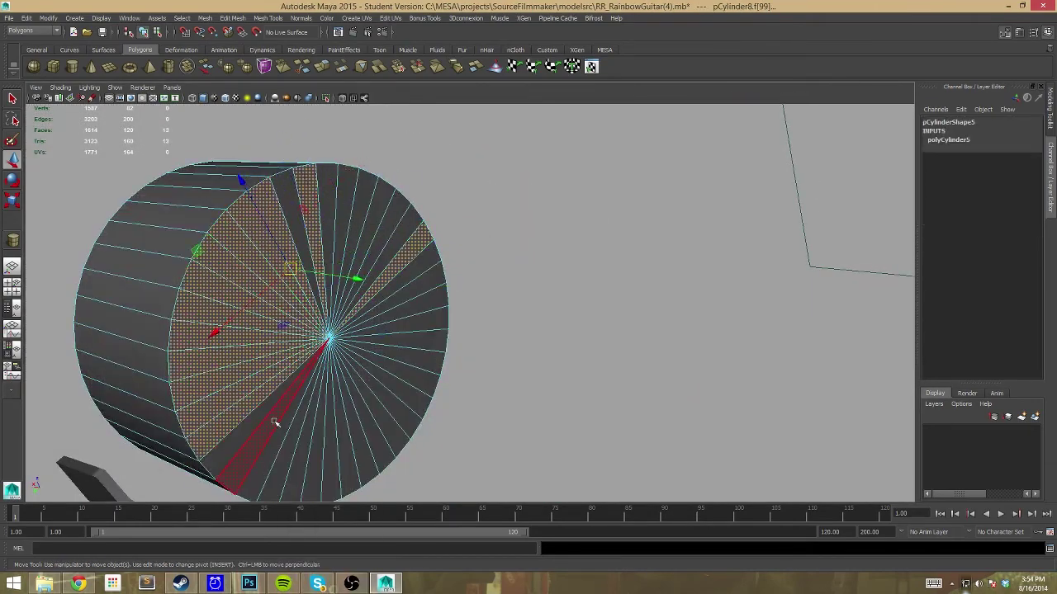
{"action": "left_click_drag", "start_coordinate": [289, 197], "coordinate": [261, 233], "text": "alt"}
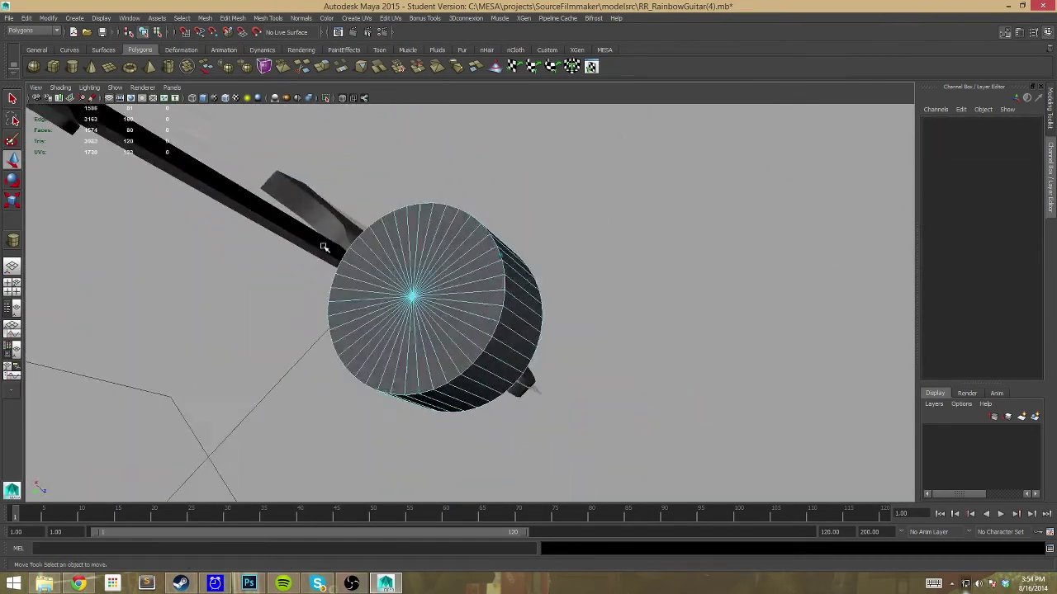
{"action": "key", "text": "space"}
{"action": "left_click_drag", "start_coordinate": [660, 423], "coordinate": [661, 194]}
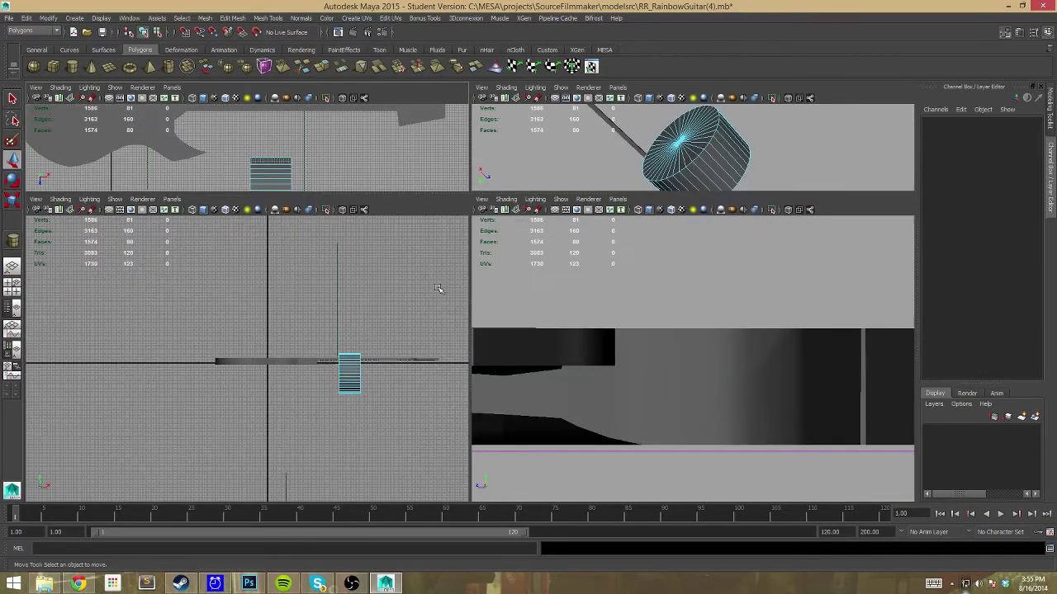
{"action": "scroll", "coordinate": [330, 306], "scroll_direction": "up", "scroll_amount": 3}
{"action": "left_click", "coordinate": [330, 314]}
{"action": "scroll", "coordinate": [312, 289], "scroll_direction": "up", "scroll_amount": 2}
Delete one half of the cylinder's faces and restore the four-view workspace
{"action": "key", "text": "ctrl+space"}
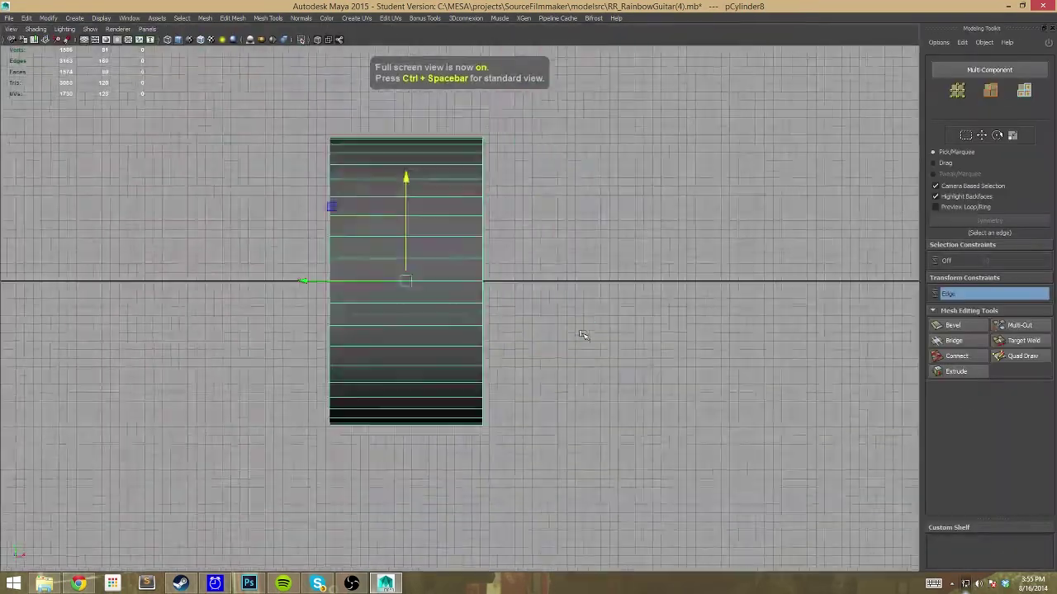
{"action": "left_click_drag", "start_coordinate": [471, 515], "coordinate": [456, 318], "text": "alt"}
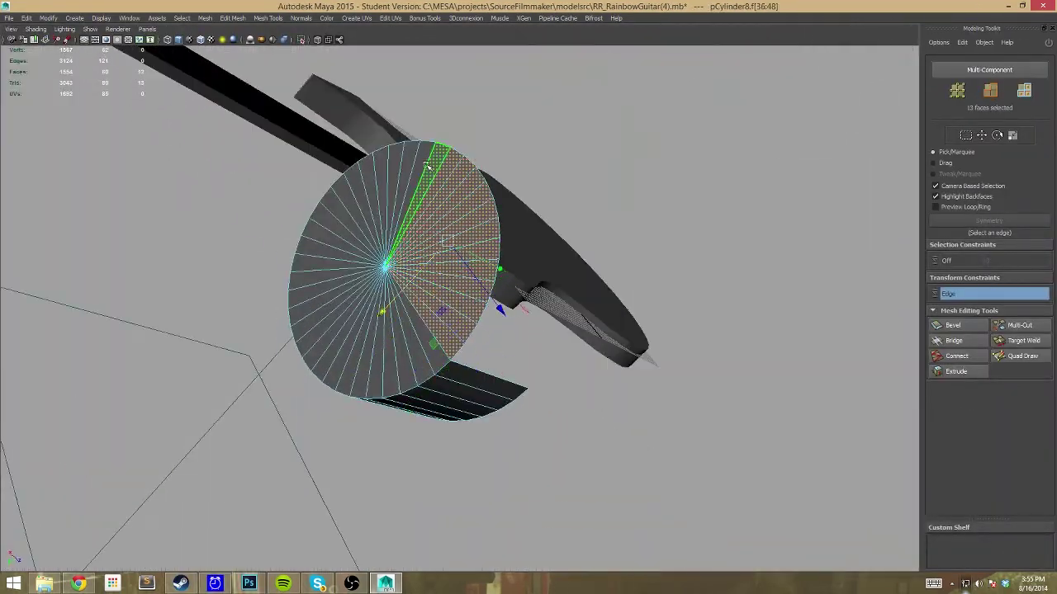
{"action": "key", "text": "Delete"}
{"action": "mouse_move", "coordinate": [237, 273]}
{"action": "left_mouse_down", "text": "alt"}
{"action": "mouse_move", "coordinate": [651, 495]}
{"action": "mouse_move", "coordinate": [578, 372]}
{"action": "left_mouse_up", "text": "alt"}
{"action": "key", "text": "ctrl+space"}
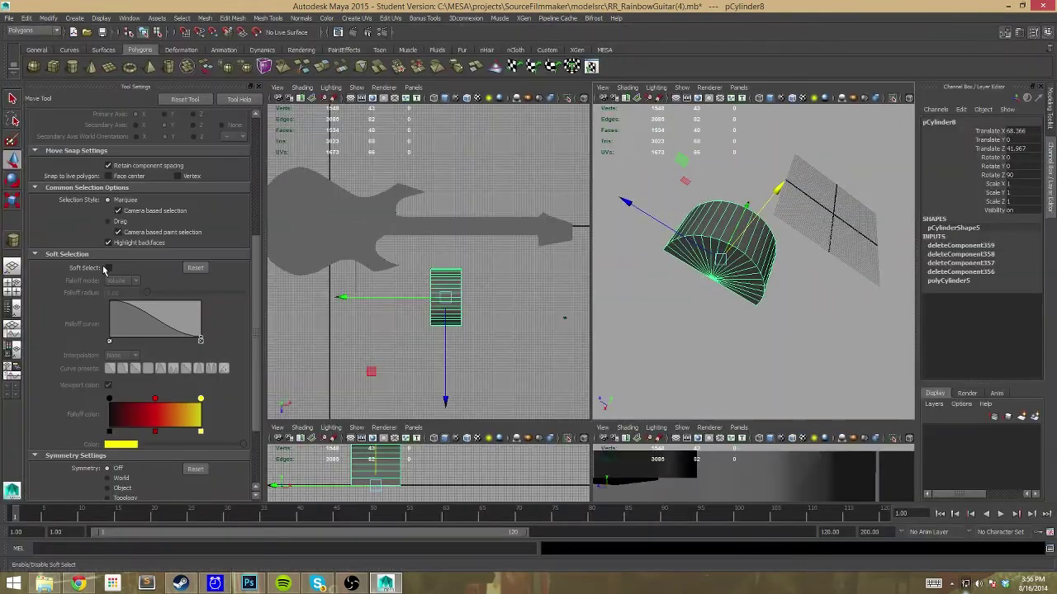
Orbit around the half-cylinder to inspect its fan-shaped cap
{"action": "key", "text": "space"}
{"action": "left_click", "coordinate": [575, 248]}
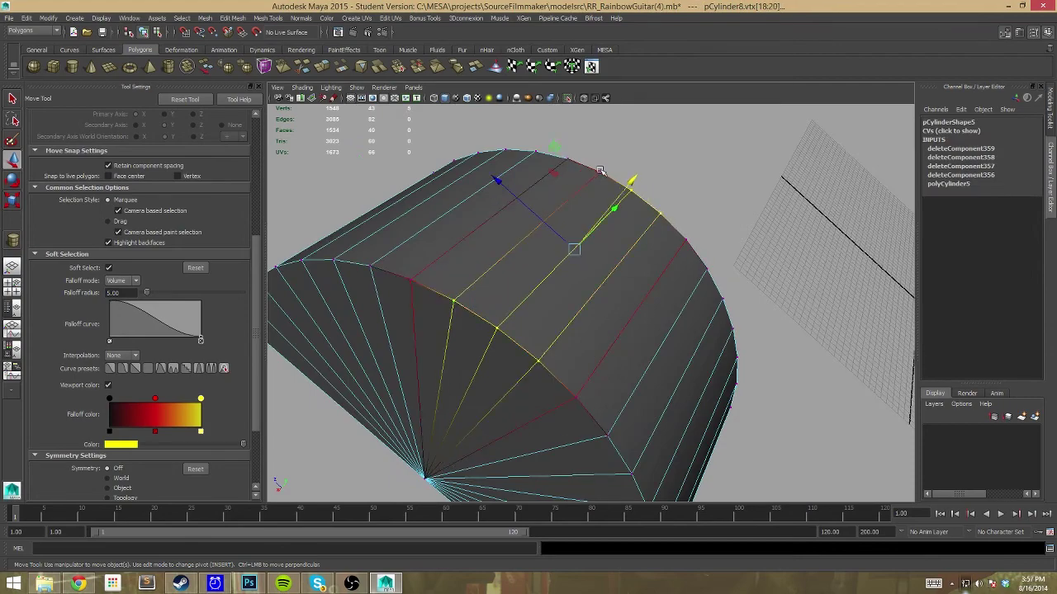
{"action": "left_click_drag", "start_coordinate": [600, 170], "coordinate": [468, 209], "text": "alt"}
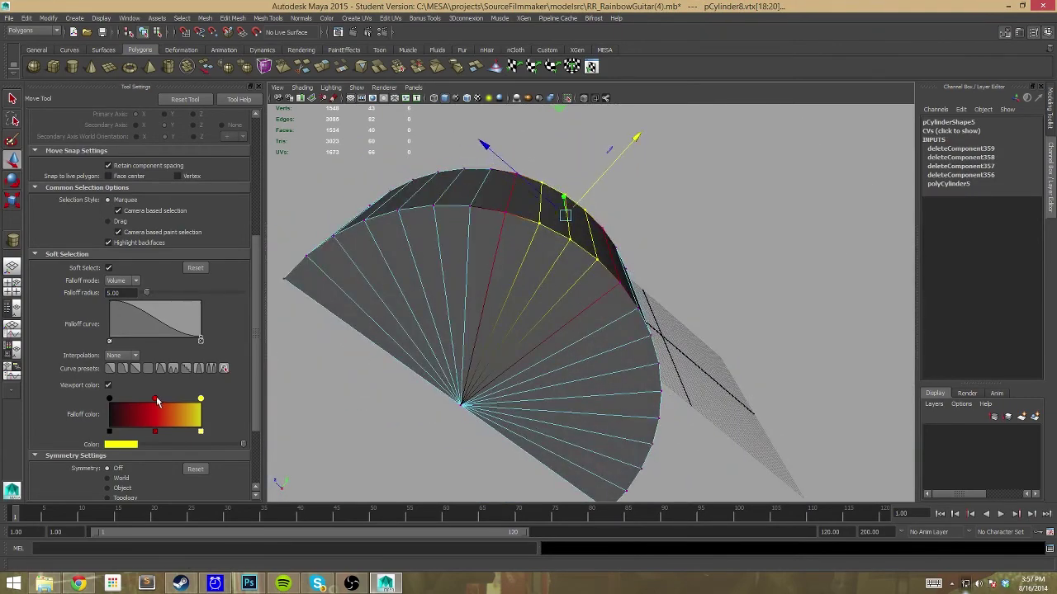
{"action": "mouse_move", "coordinate": [578, 347]}
{"action": "left_mouse_down", "text": "alt"}
{"action": "mouse_move", "coordinate": [677, 248]}
{"action": "mouse_move", "coordinate": [623, 332]}
{"action": "left_mouse_up", "text": "alt"}
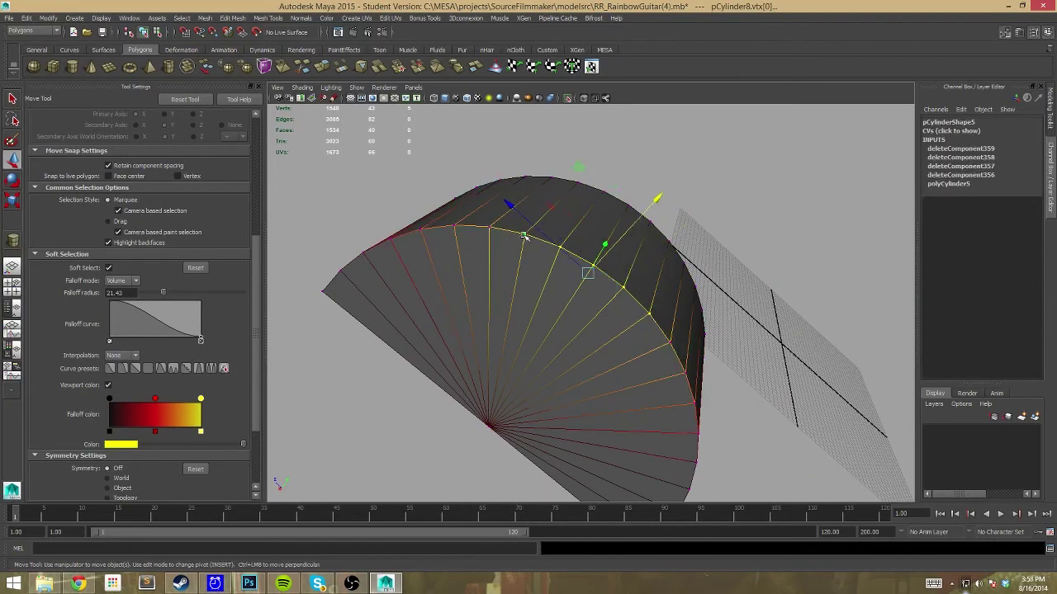
{"action": "mouse_move", "coordinate": [653, 222]}
{"action": "left_mouse_down", "text": "alt"}
{"action": "mouse_move", "coordinate": [721, 388]}
{"action": "mouse_move", "coordinate": [644, 193]}
{"action": "mouse_move", "coordinate": [628, 217]}
{"action": "mouse_move", "coordinate": [684, 382]}
{"action": "left_mouse_up", "text": "alt"}
{"action": "left_click_drag", "start_coordinate": [707, 181], "coordinate": [816, 308], "text": "alt"}
{"action": "mouse_move", "coordinate": [477, 308]}
{"action": "left_mouse_down", "text": "alt"}
{"action": "mouse_move", "coordinate": [464, 325]}
{"action": "mouse_move", "coordinate": [493, 314]}
{"action": "left_mouse_up", "text": "alt"}
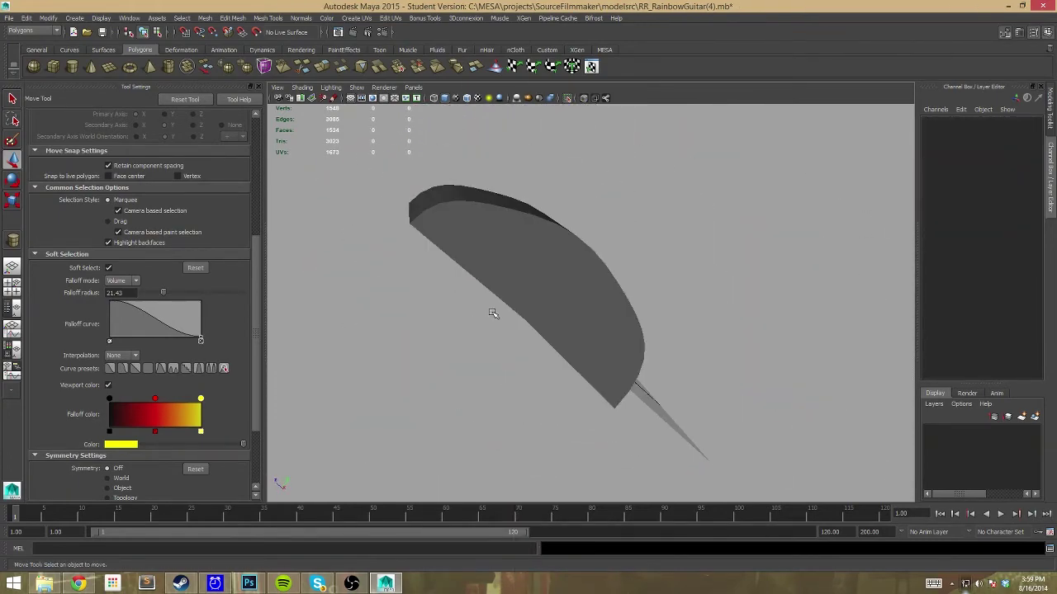
{"action": "left_click_drag", "start_coordinate": [446, 439], "coordinate": [684, 405], "text": "alt"}
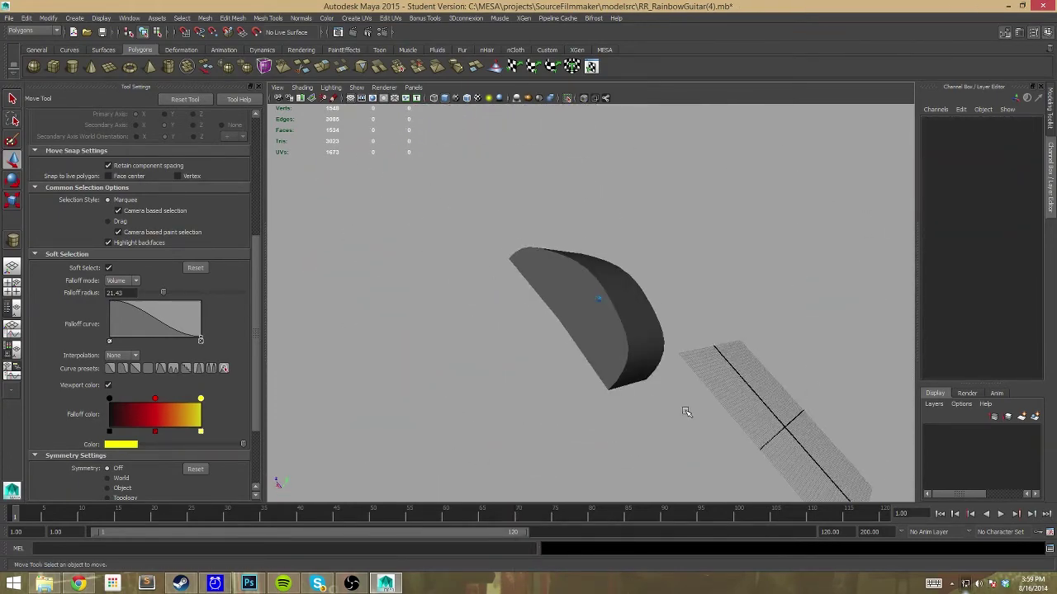
{"action": "key", "text": "F8"}
In the side view, select the half-disc's corner, centre and bottom vertices
{"action": "key", "text": "space"}
{"action": "key", "text": "space"}
{"action": "scroll", "coordinate": [343, 193], "scroll_direction": "up", "scroll_amount": 3}
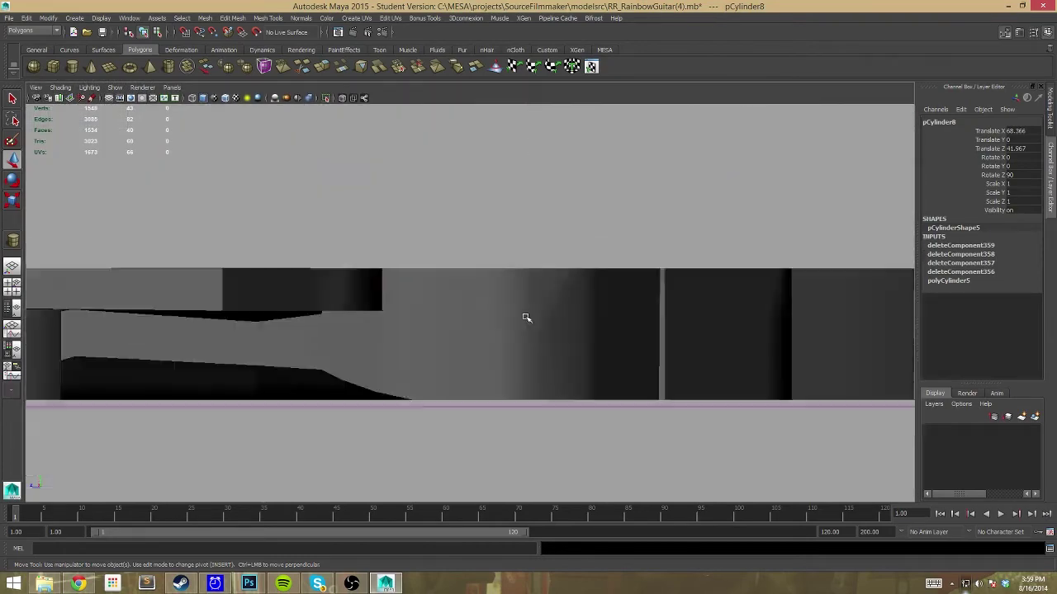
{"action": "scroll", "coordinate": [474, 355], "scroll_direction": "down", "scroll_amount": 8}
{"action": "scroll", "coordinate": [475, 355], "scroll_direction": "up", "scroll_amount": 3}
{"action": "key", "text": "F8"}
{"action": "left_click", "coordinate": [742, 367]}
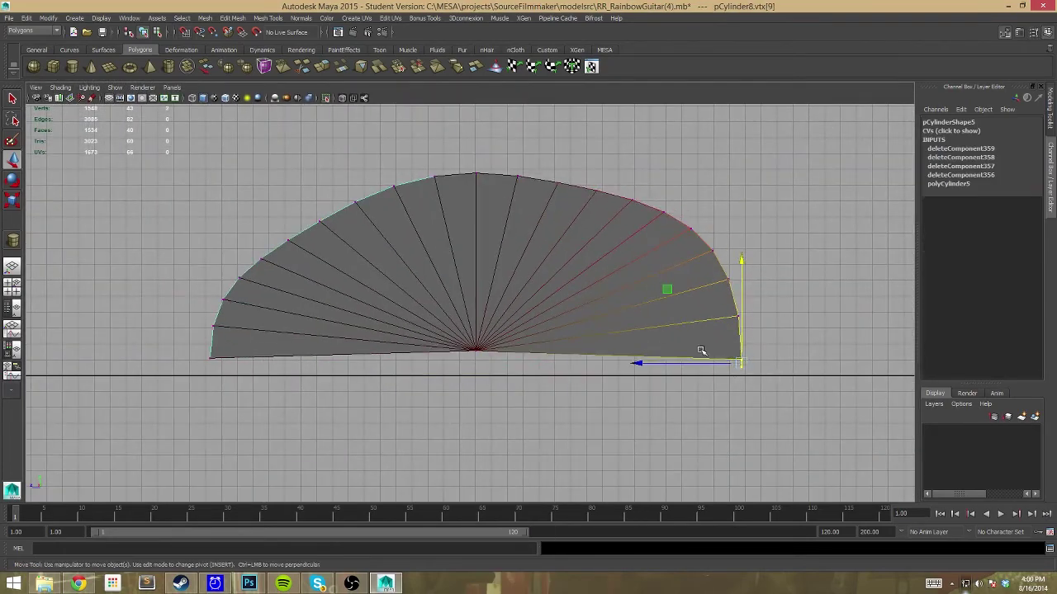
{"action": "scroll", "coordinate": [573, 361], "scroll_direction": "up", "scroll_amount": 3}
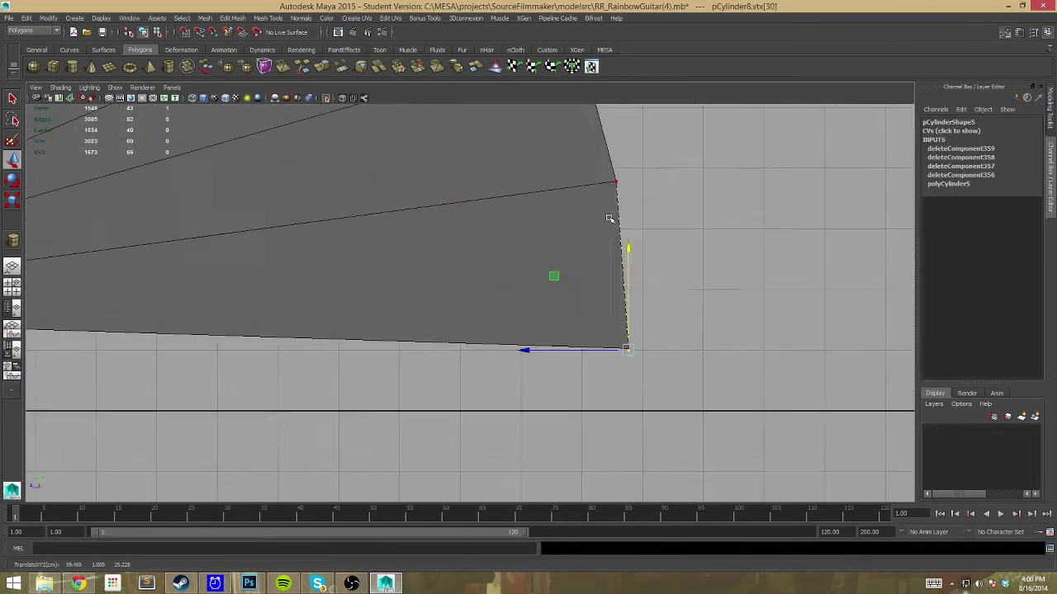
{"action": "left_click", "coordinate": [448, 378]}
{"action": "scroll", "coordinate": [467, 257], "scroll_direction": "down", "scroll_amount": 3}
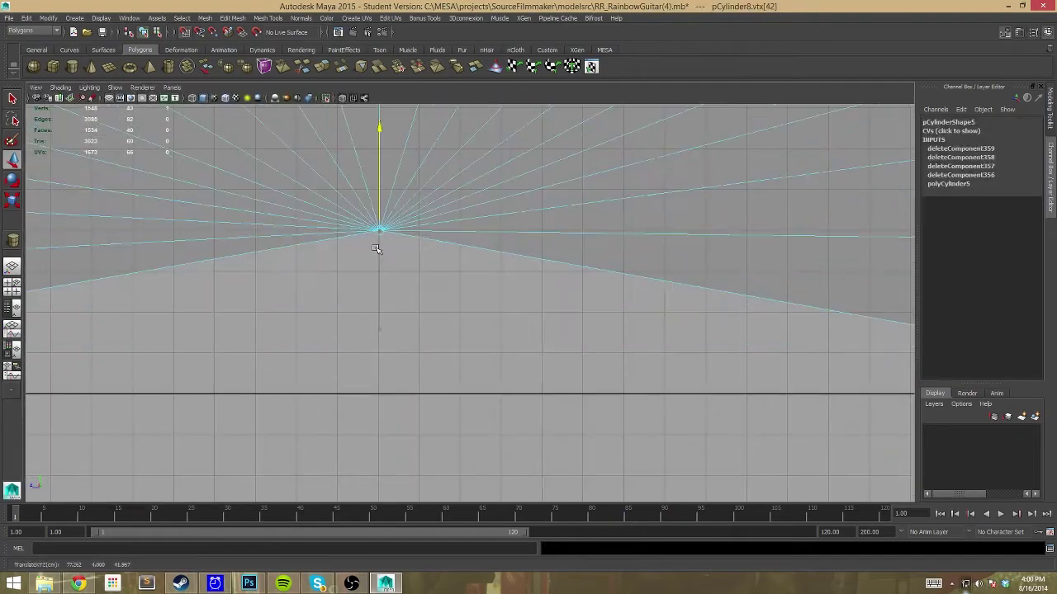
{"action": "key", "text": "space"}
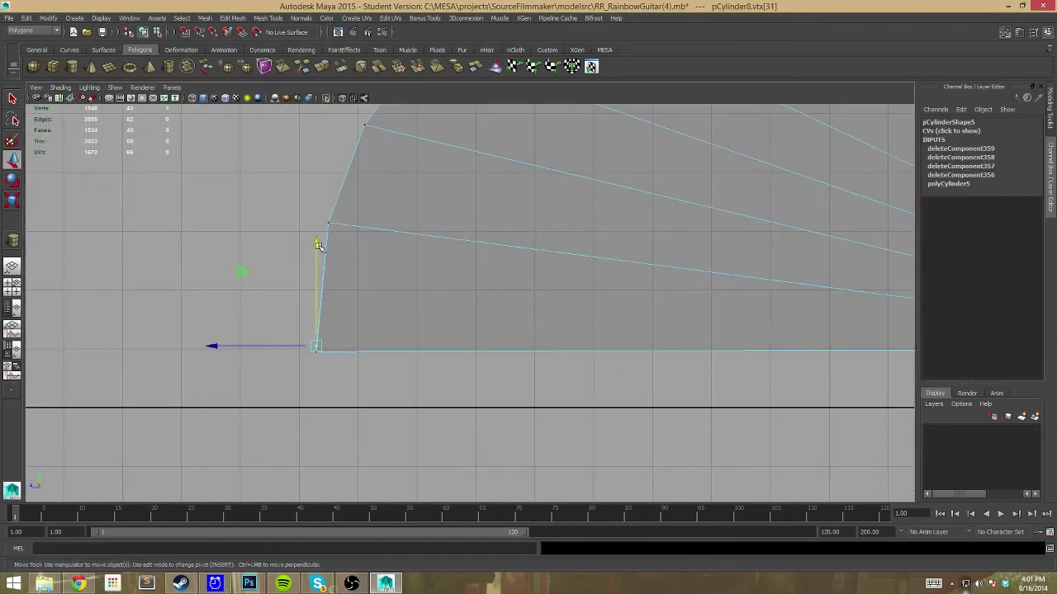
{"action": "left_click_drag", "start_coordinate": [347, 417], "coordinate": [301, 355]}
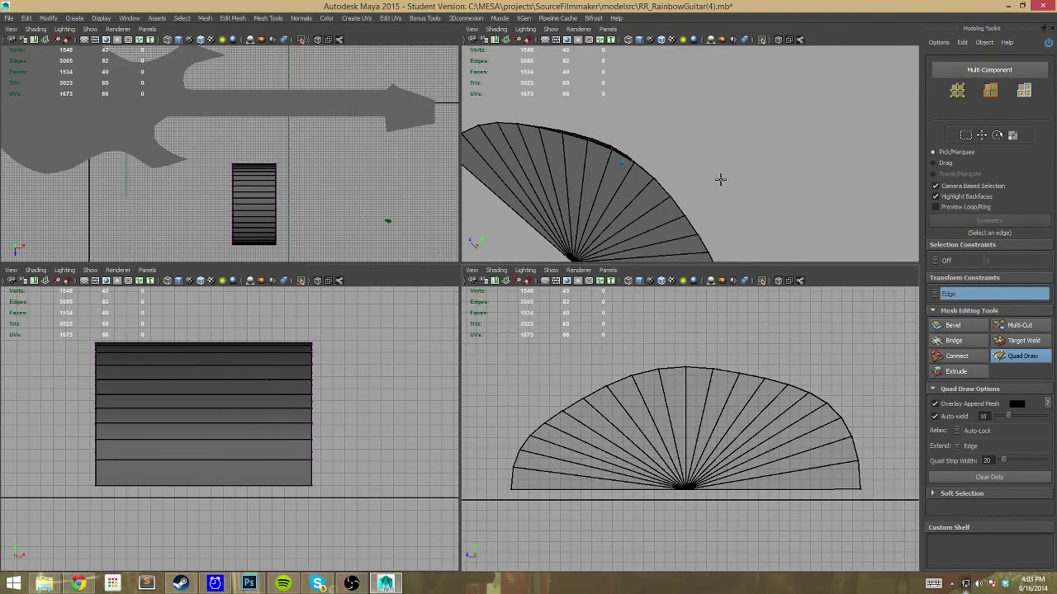
Reposition individual rim vertices of the half-cylinder with the Move tool
{"action": "left_click_drag", "start_coordinate": [719, 176], "coordinate": [628, 149], "text": "alt"}
{"action": "right_click_drag", "start_coordinate": [590, 330], "coordinate": [570, 332]}
{"action": "left_click", "coordinate": [583, 394]}
{"action": "key", "text": "f"}
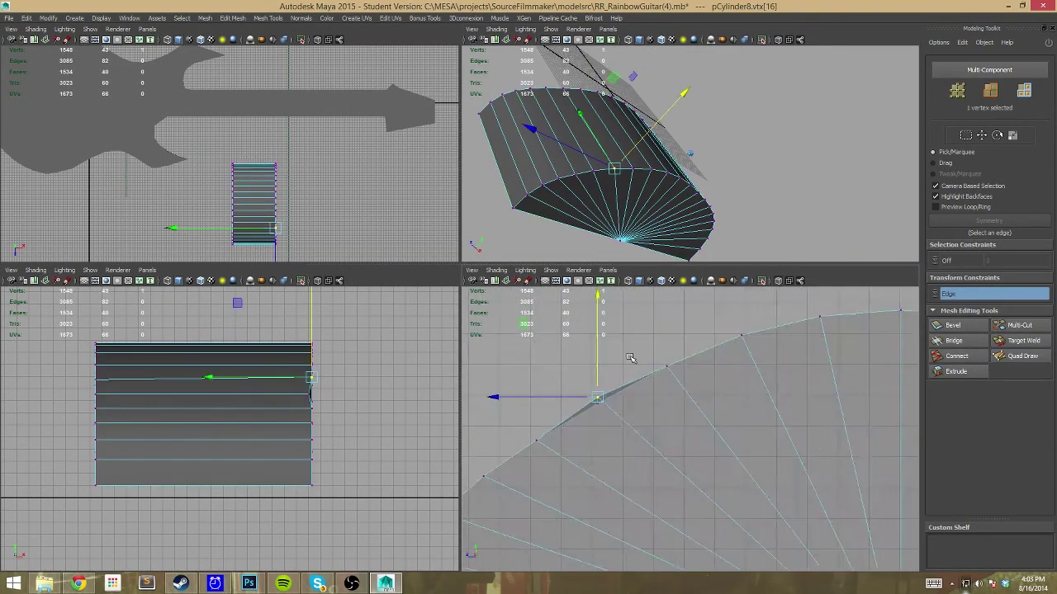
{"action": "left_click", "coordinate": [649, 438]}
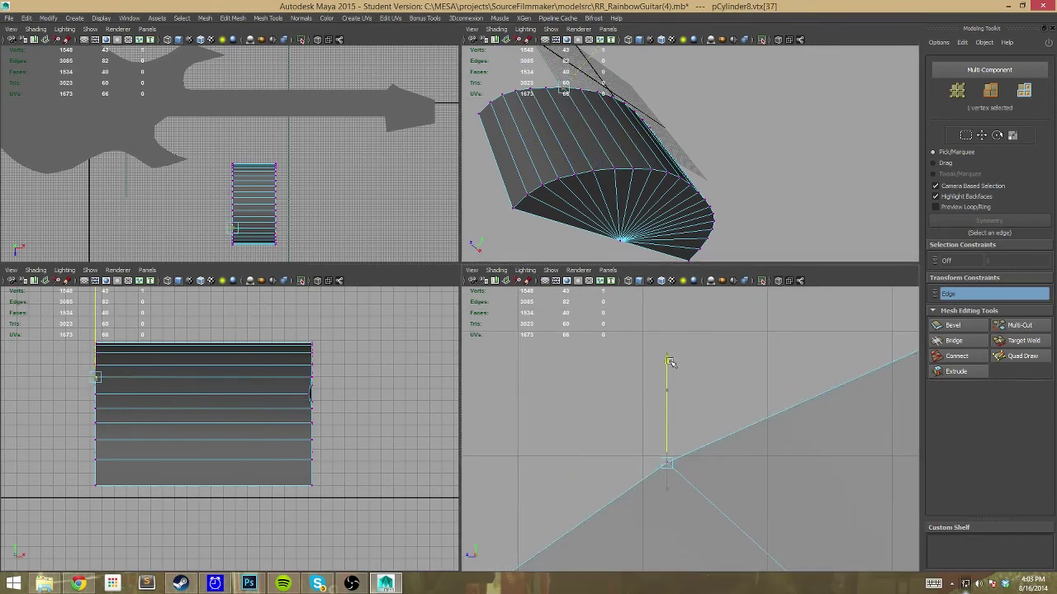
{"action": "scroll", "coordinate": [665, 361], "scroll_direction": "down", "scroll_amount": 5}
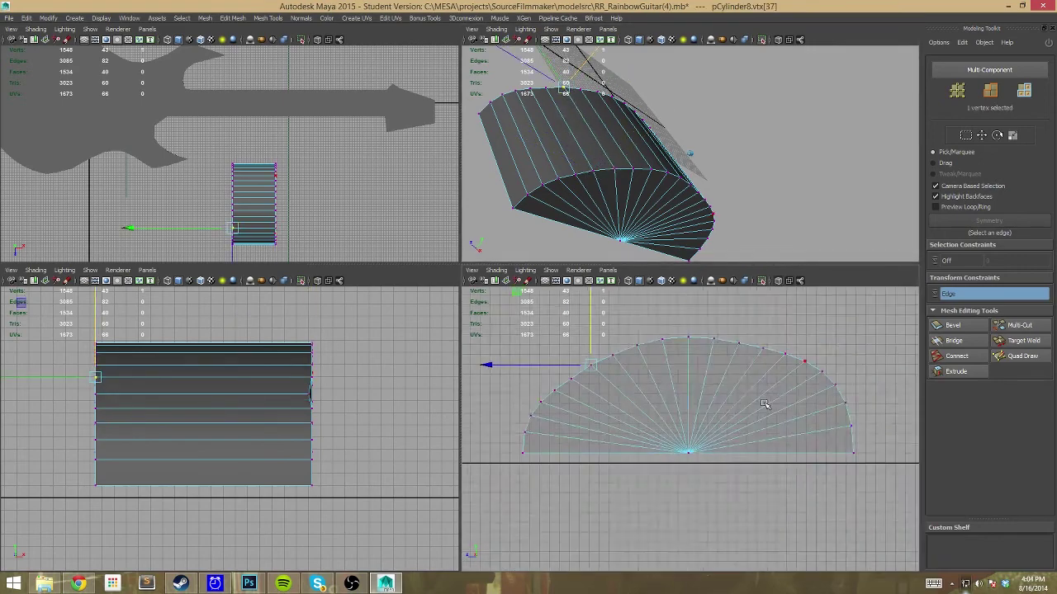
{"action": "scroll", "coordinate": [646, 351], "scroll_direction": "up", "scroll_amount": 3}
{"action": "scroll", "coordinate": [646, 338], "scroll_direction": "up", "scroll_amount": 2}
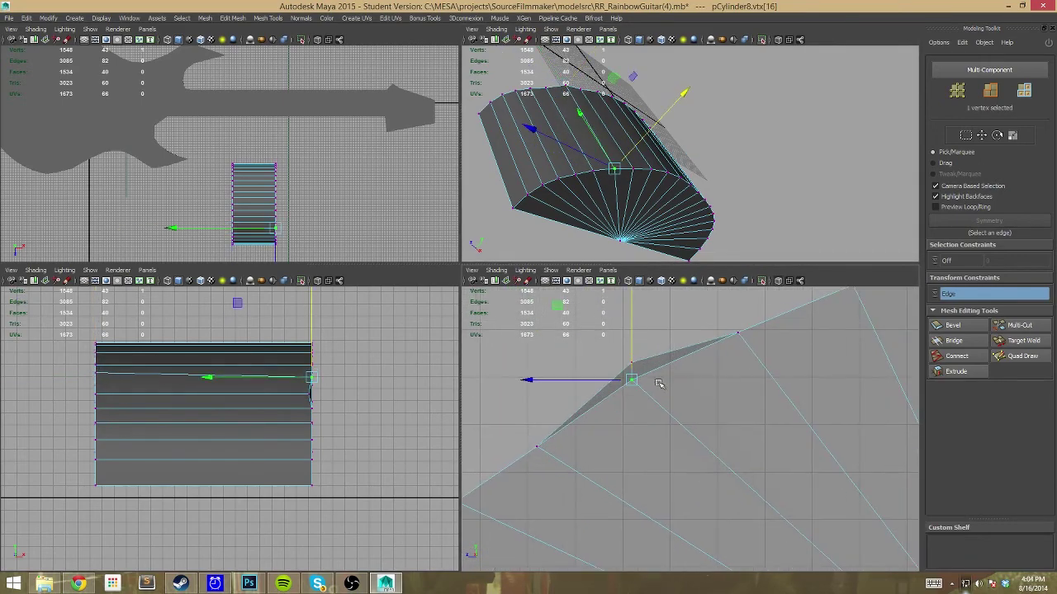
{"action": "scroll", "coordinate": [634, 341], "scroll_direction": "down", "scroll_amount": 4}
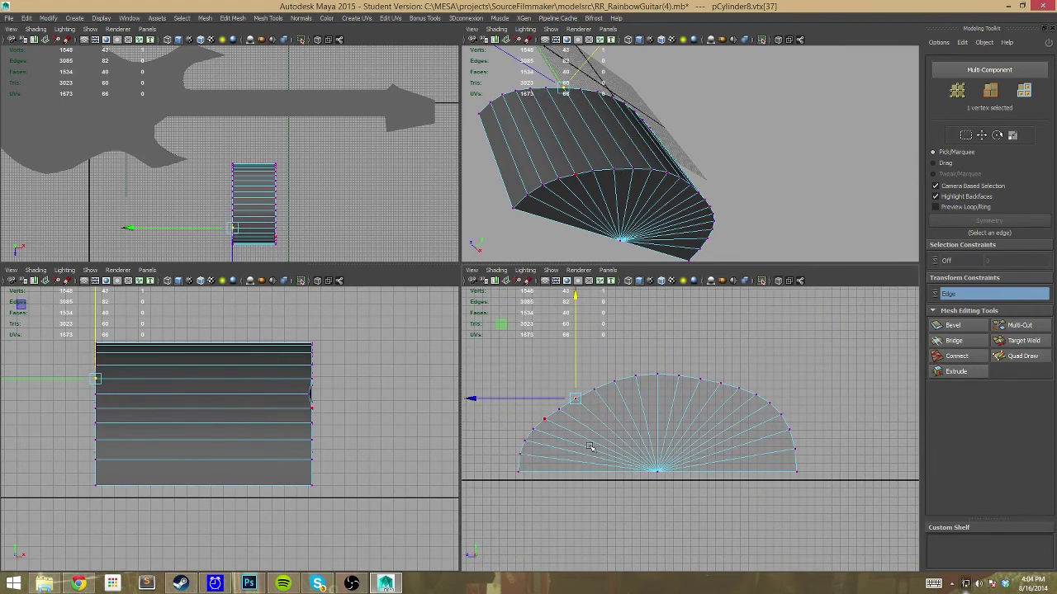
{"action": "key", "text": "F8"}
{"action": "left_click", "coordinate": [743, 238]}
Set the half-cylinder piece's Rotate Y to 180 in the Channel Box
{"action": "scroll", "coordinate": [743, 238], "scroll_direction": "down", "scroll_amount": 3}
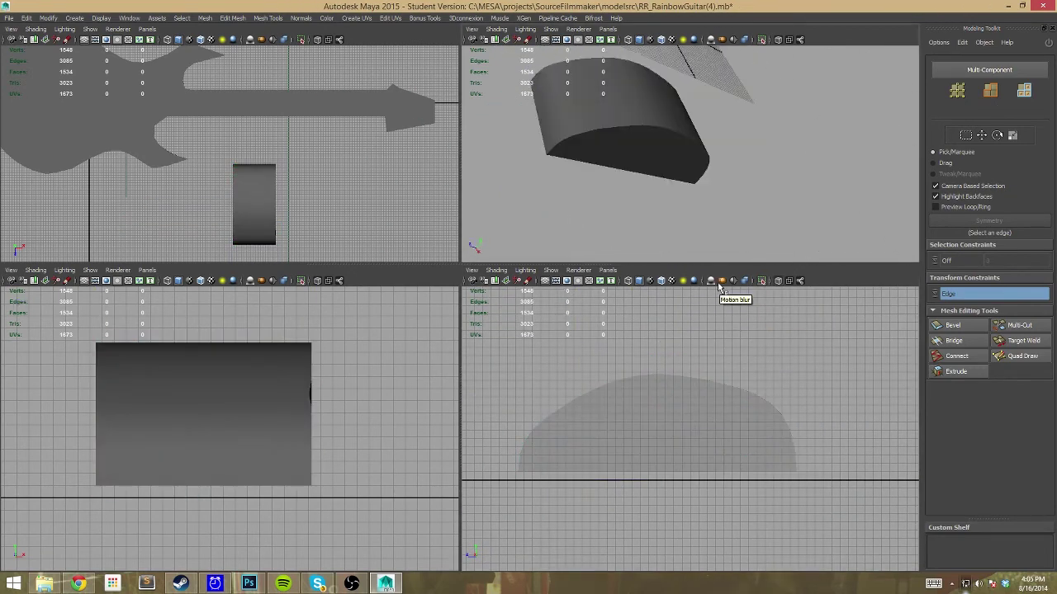
{"action": "key", "text": "space"}
{"action": "mouse_move", "coordinate": [675, 192]}
{"action": "left_mouse_down", "text": "alt"}
{"action": "mouse_move", "coordinate": [621, 271]}
{"action": "mouse_move", "coordinate": [496, 247]}
{"action": "left_mouse_up", "text": "alt"}
{"action": "left_click", "coordinate": [412, 285]}
{"action": "mouse_move", "coordinate": [413, 285]}
{"action": "left_mouse_down", "text": "alt"}
{"action": "mouse_move", "coordinate": [504, 411]}
{"action": "mouse_move", "coordinate": [669, 239]}
{"action": "left_mouse_up", "text": "alt"}
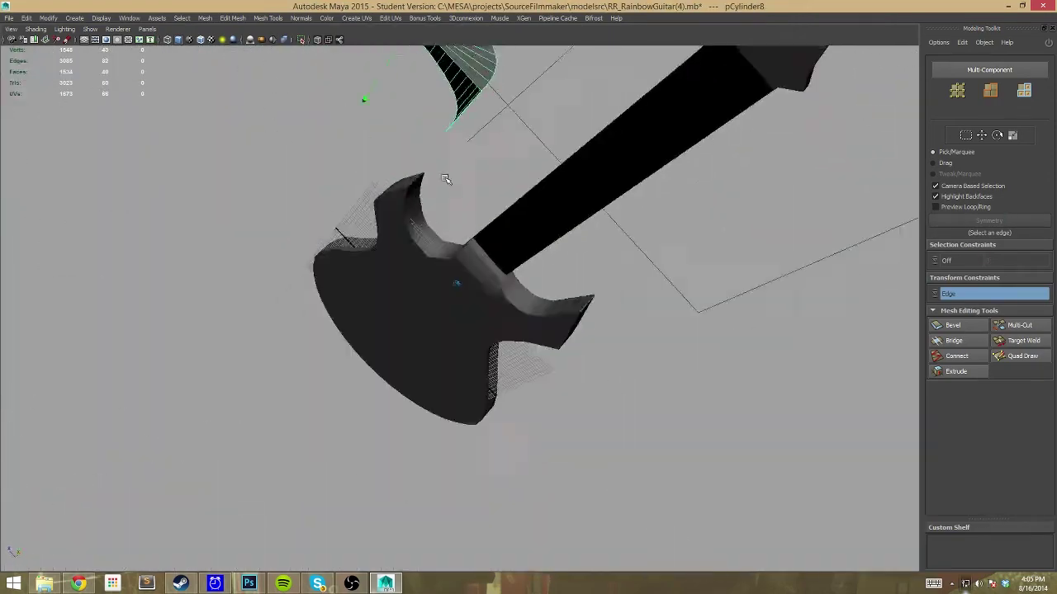
{"action": "key", "text": "ctrl+space"}
{"action": "key", "text": "ctrl+a"}
{"action": "left_click_drag", "start_coordinate": [691, 179], "coordinate": [784, 177], "text": "alt"}
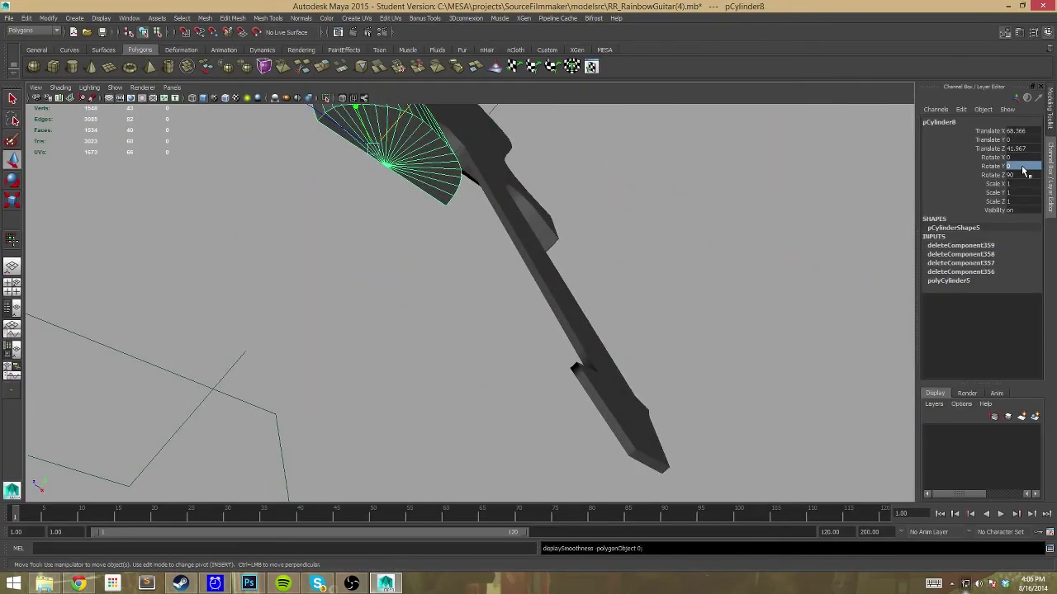
{"action": "type", "text": "180"}
{"action": "key", "text": "Return"}
{"action": "mouse_move", "coordinate": [578, 272]}
{"action": "left_mouse_down", "text": "alt"}
{"action": "mouse_move", "coordinate": [537, 248]}
{"action": "mouse_move", "coordinate": [460, 231]}
{"action": "mouse_move", "coordinate": [634, 223]}
{"action": "left_mouse_up", "text": "alt"}
{"action": "mouse_move", "coordinate": [543, 131]}
{"action": "left_mouse_down", "text": "alt"}
{"action": "mouse_move", "coordinate": [606, 237]}
{"action": "mouse_move", "coordinate": [560, 238]}
{"action": "mouse_move", "coordinate": [595, 247]}
{"action": "left_mouse_up", "text": "alt"}
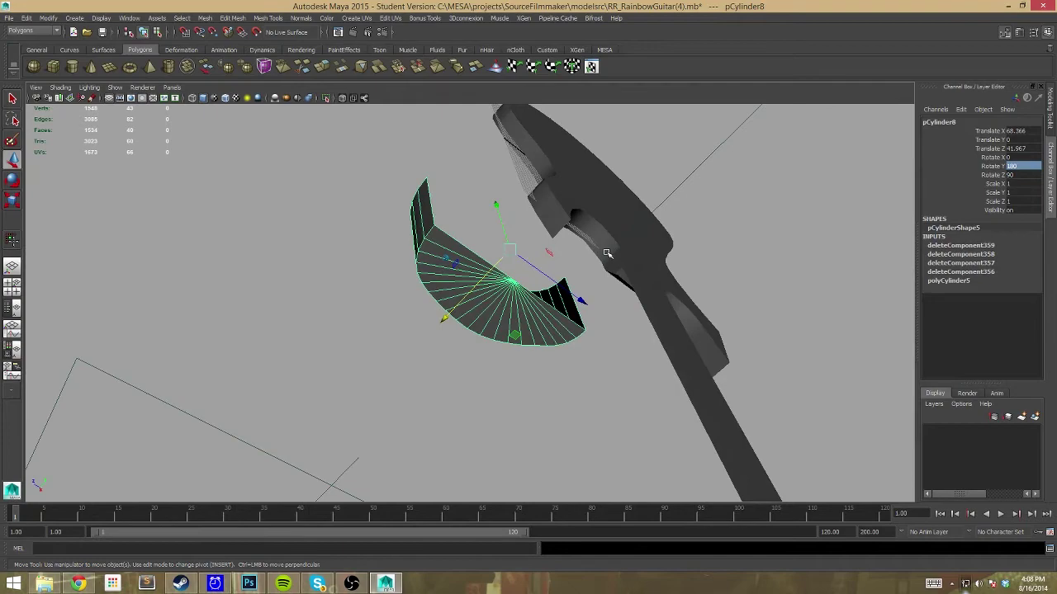
{"action": "mouse_move", "coordinate": [601, 239]}
{"action": "left_mouse_down", "text": "alt"}
{"action": "mouse_move", "coordinate": [611, 243]}
{"action": "mouse_move", "coordinate": [436, 337]}
{"action": "mouse_move", "coordinate": [359, 283]}
{"action": "mouse_move", "coordinate": [465, 309]}
{"action": "mouse_move", "coordinate": [475, 281]}
{"action": "mouse_move", "coordinate": [520, 293]}
{"action": "left_mouse_up", "text": "alt"}
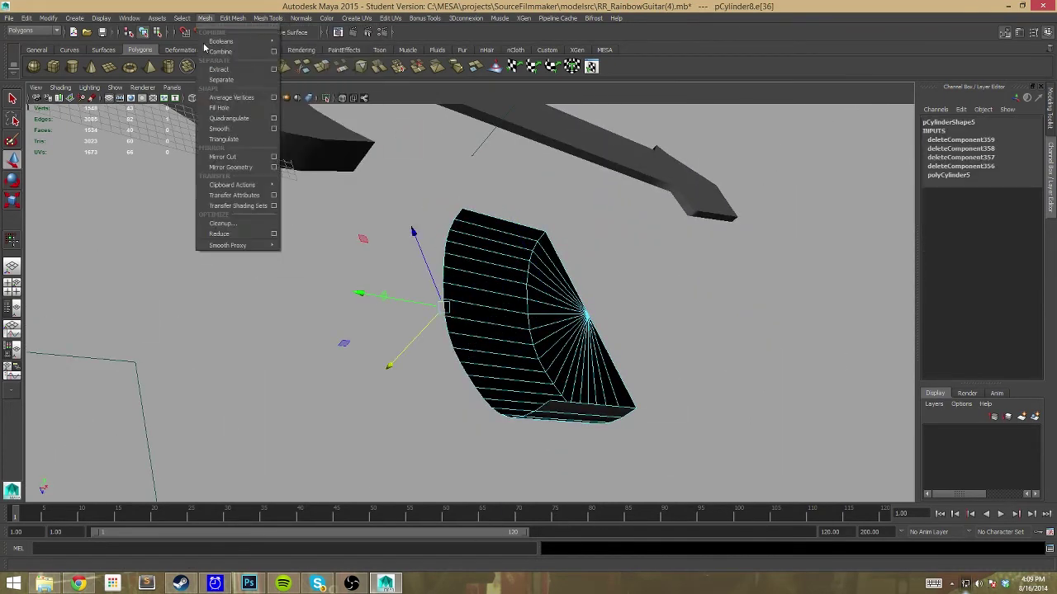
Apply Mirror Cut to the half-cylinder and reselect the piece
{"action": "left_click", "coordinate": [232, 19]}
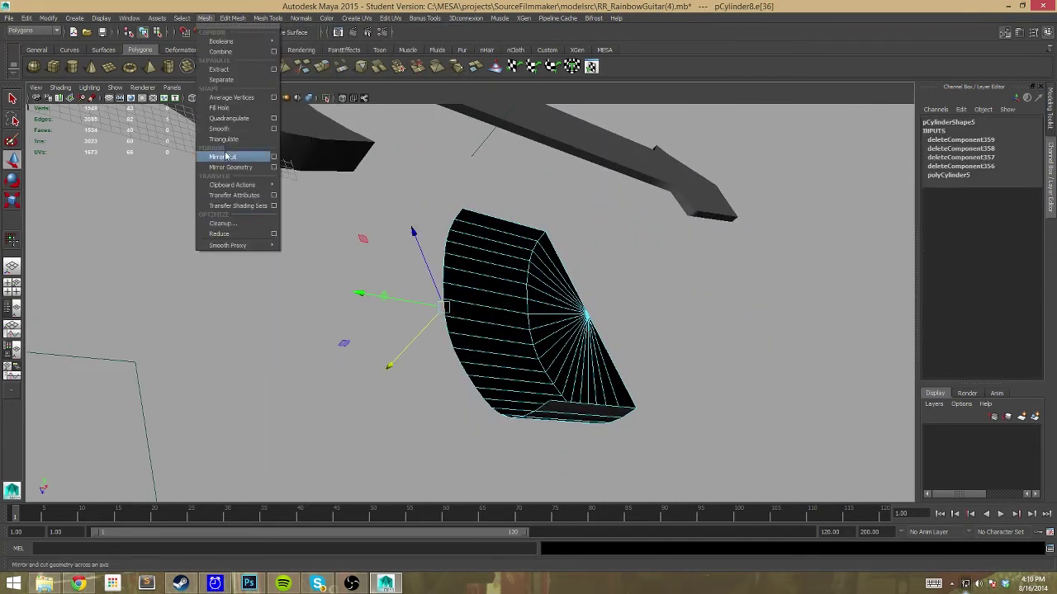
{"action": "left_click", "coordinate": [227, 157]}
{"action": "mouse_move", "coordinate": [663, 283]}
{"action": "left_mouse_down", "text": "alt"}
{"action": "mouse_move", "coordinate": [606, 429]}
{"action": "mouse_move", "coordinate": [495, 366]}
{"action": "left_mouse_up", "text": "alt"}
{"action": "left_click", "coordinate": [1005, 32]}
{"action": "key", "text": "w"}
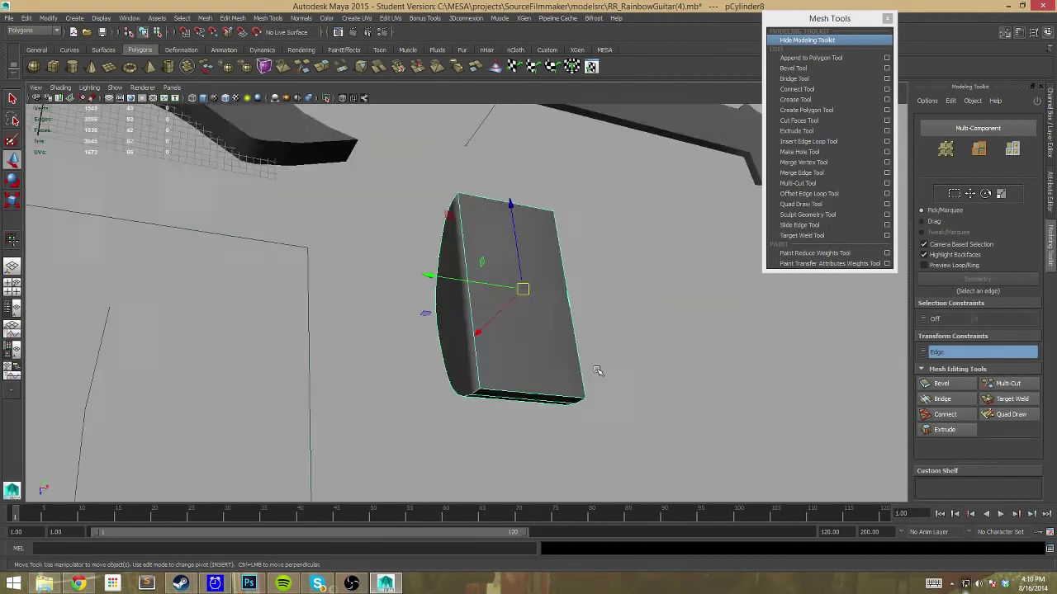
{"action": "left_click", "coordinate": [494, 365]}
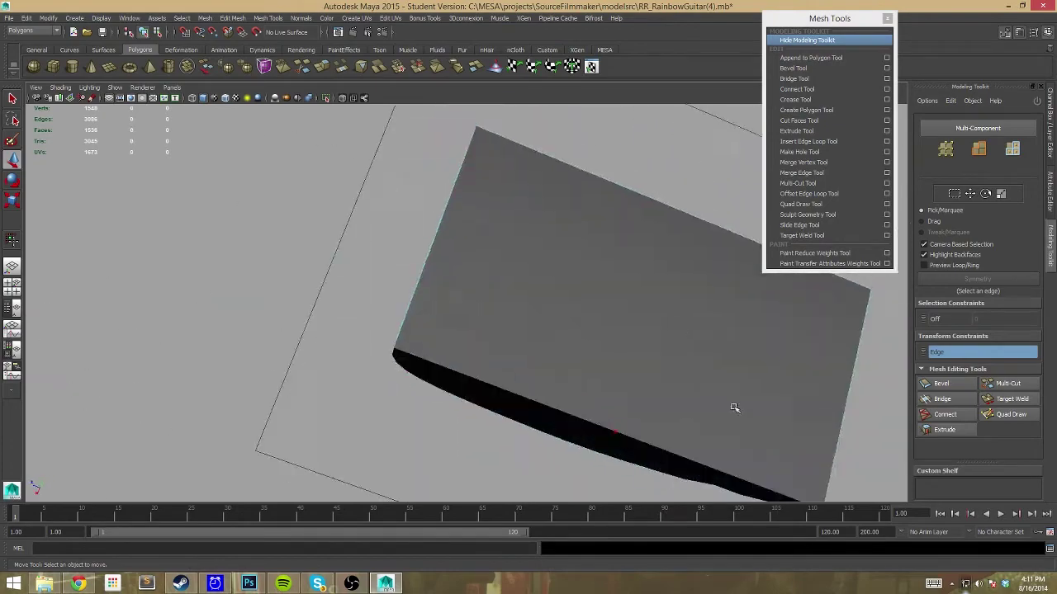
{"action": "key", "text": "space"}
{"action": "key", "text": "ctrl+space"}
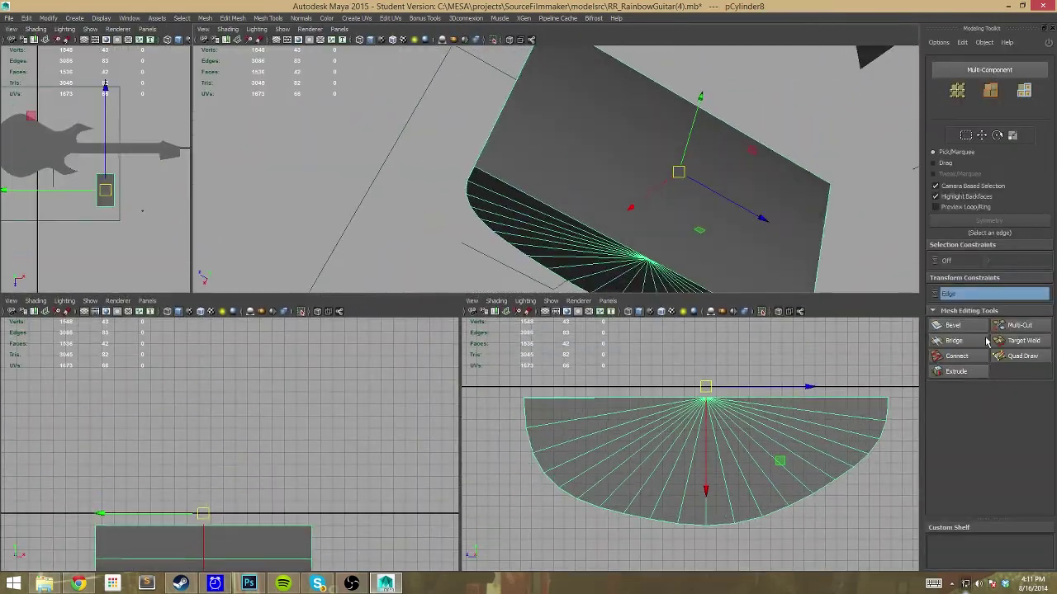
Connect the fan's centre vertex to rim vertices with new edges
{"action": "left_click", "coordinate": [706, 400]}
{"action": "key", "text": "space"}
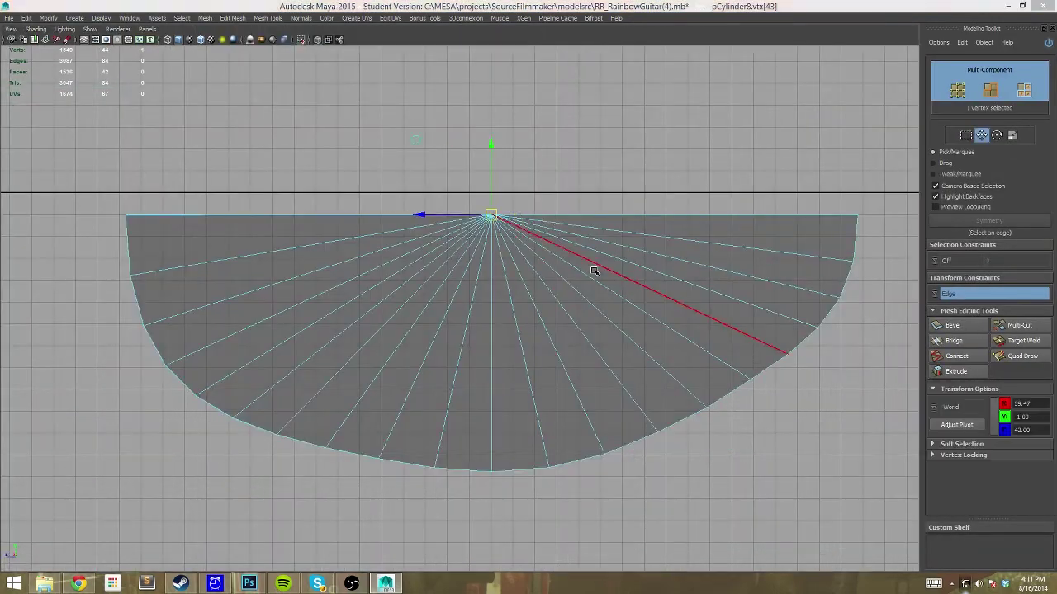
{"action": "left_click_drag", "start_coordinate": [594, 273], "coordinate": [449, 271], "text": "alt"}
{"action": "right_click_drag", "start_coordinate": [448, 272], "coordinate": [255, 347], "text": "shift"}
{"action": "left_click_drag", "start_coordinate": [255, 347], "coordinate": [502, 267], "text": "alt"}
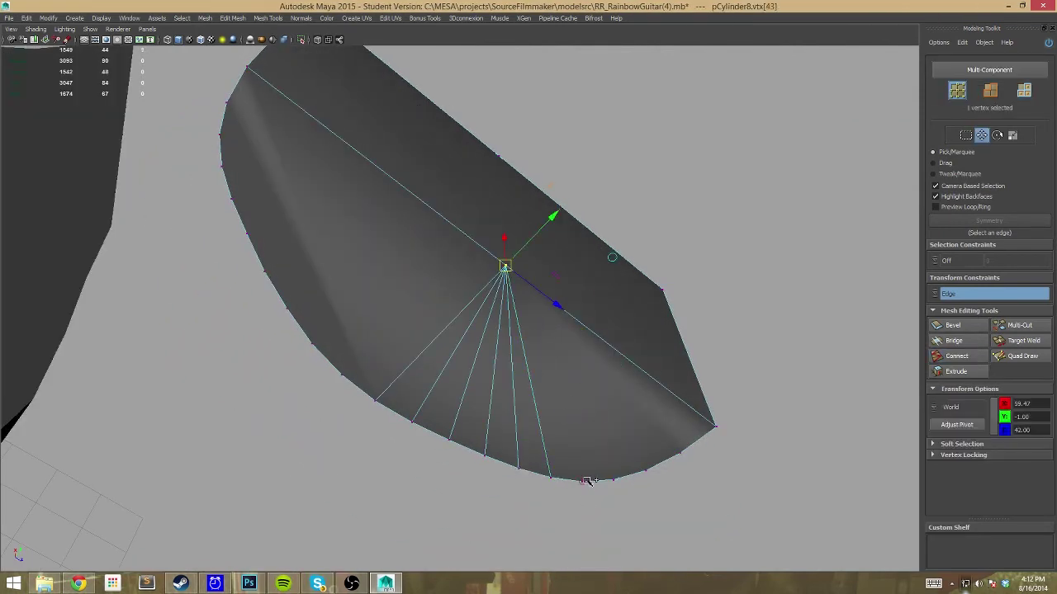
{"action": "left_click", "coordinate": [617, 483]}
{"action": "scroll", "coordinate": [450, 230], "scroll_direction": "up", "scroll_amount": 3}
{"action": "left_click", "coordinate": [388, 134]}
{"action": "left_click_drag", "start_coordinate": [388, 135], "coordinate": [462, 247], "text": "alt"}
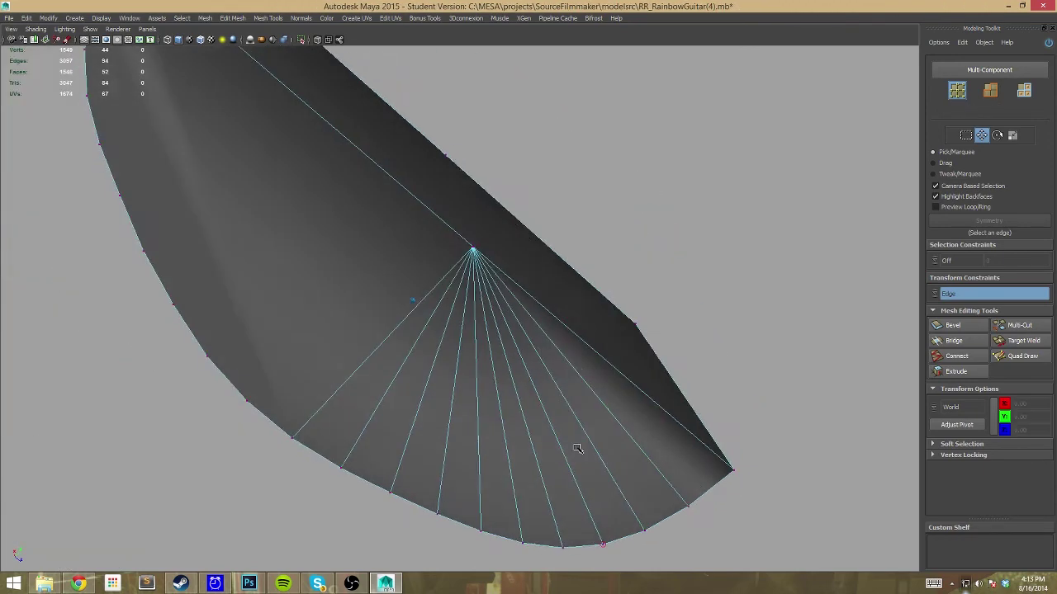
{"action": "left_click", "coordinate": [312, 444]}
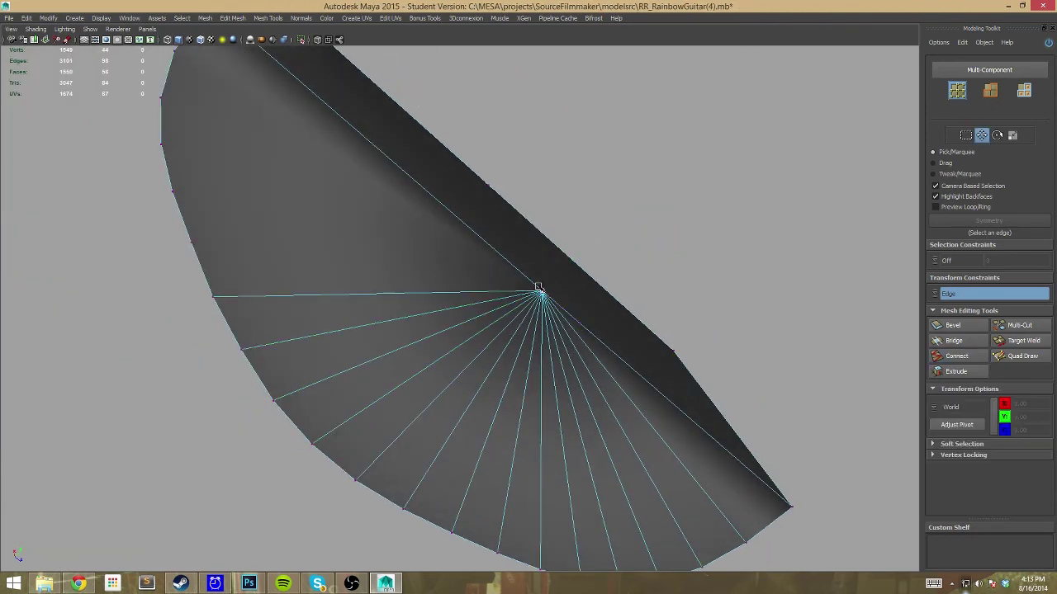
{"action": "mouse_move", "coordinate": [174, 157]}
{"action": "left_mouse_down", "text": "alt"}
{"action": "mouse_move", "coordinate": [195, 118]}
{"action": "mouse_move", "coordinate": [243, 182]}
{"action": "mouse_move", "coordinate": [302, 203]}
{"action": "mouse_move", "coordinate": [420, 366]}
{"action": "mouse_move", "coordinate": [467, 278]}
{"action": "mouse_move", "coordinate": [461, 195]}
{"action": "mouse_move", "coordinate": [404, 181]}
{"action": "mouse_move", "coordinate": [621, 286]}
{"action": "left_mouse_up", "text": "alt"}
{"action": "left_click_drag", "start_coordinate": [716, 311], "coordinate": [754, 322], "text": "alt"}
Orbit around the guitar, then select and frame the half-disc cylinder piece
{"action": "key", "text": "ctrl+space"}
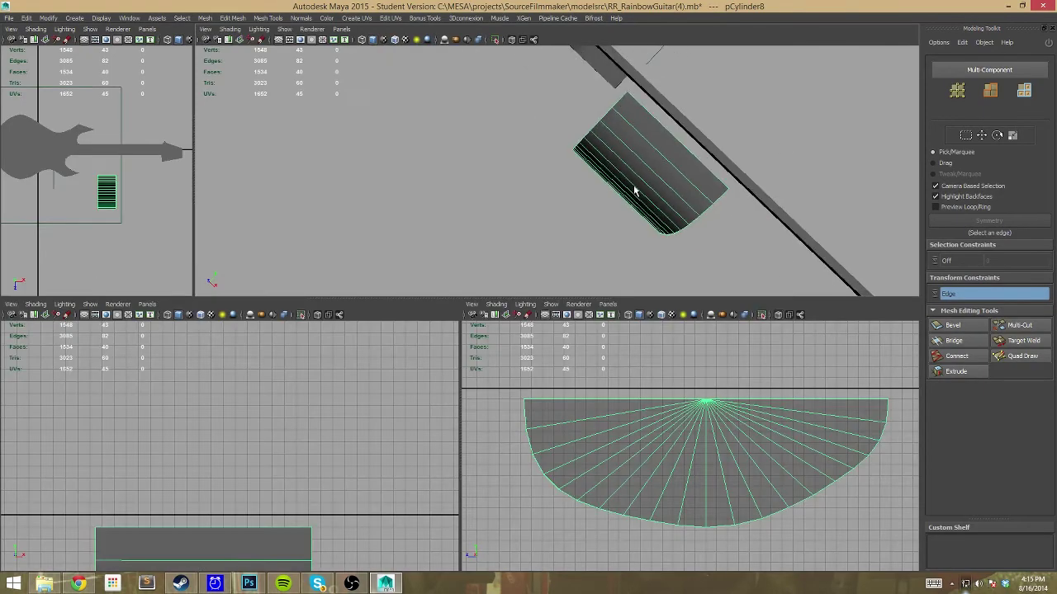
{"action": "left_click_drag", "start_coordinate": [636, 194], "coordinate": [679, 146], "text": "alt"}
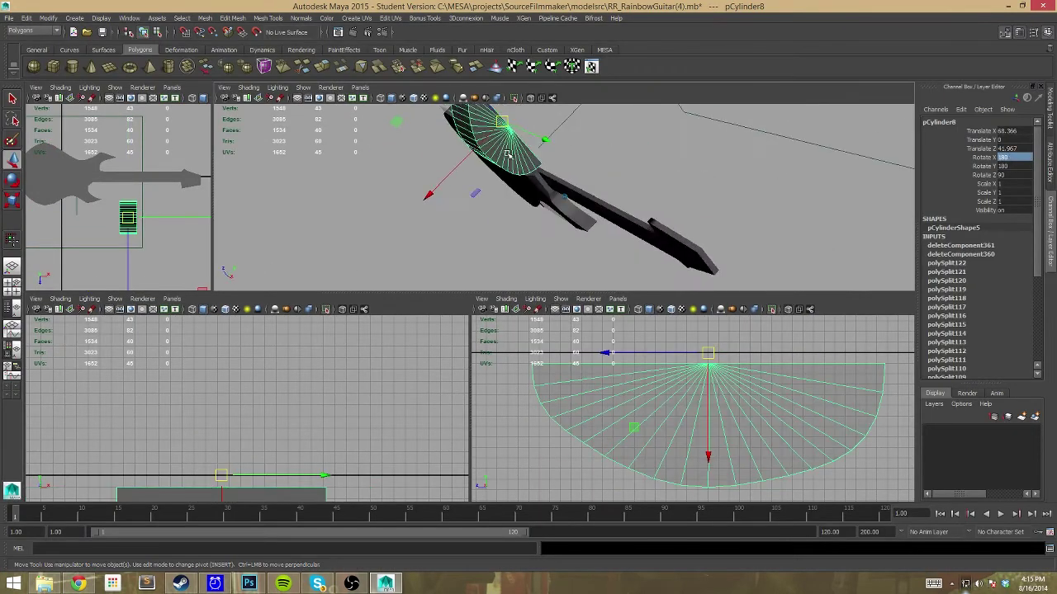
{"action": "key", "text": "ctrl+space"}
{"action": "mouse_move", "coordinate": [660, 272]}
{"action": "left_mouse_down", "text": "alt"}
{"action": "mouse_move", "coordinate": [694, 247]}
{"action": "mouse_move", "coordinate": [661, 272]}
{"action": "left_mouse_up", "text": "alt"}
{"action": "key", "text": "space"}
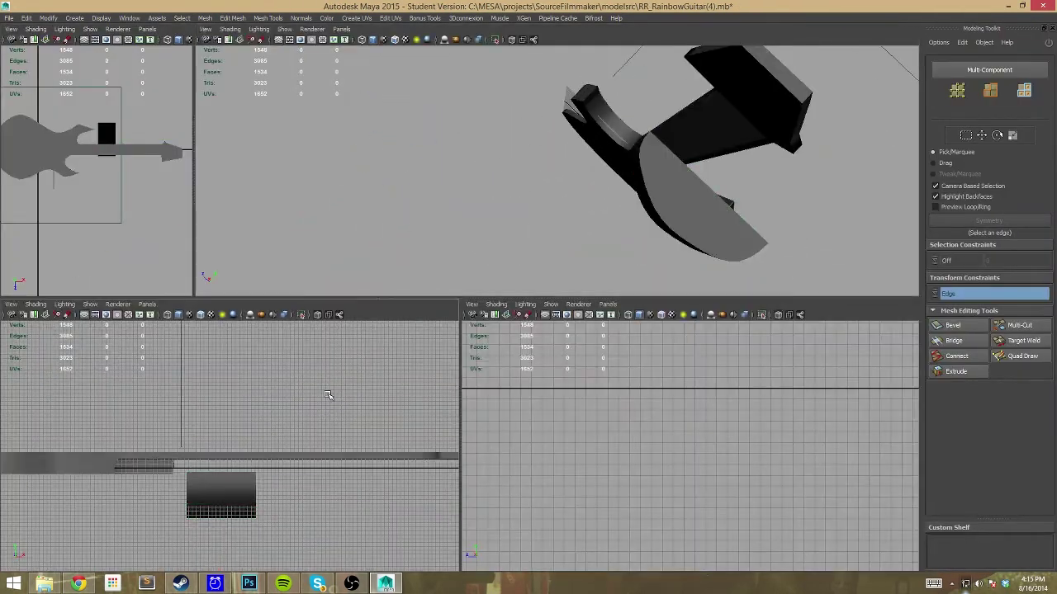
{"action": "left_click", "coordinate": [694, 214]}
{"action": "key", "text": "f"}
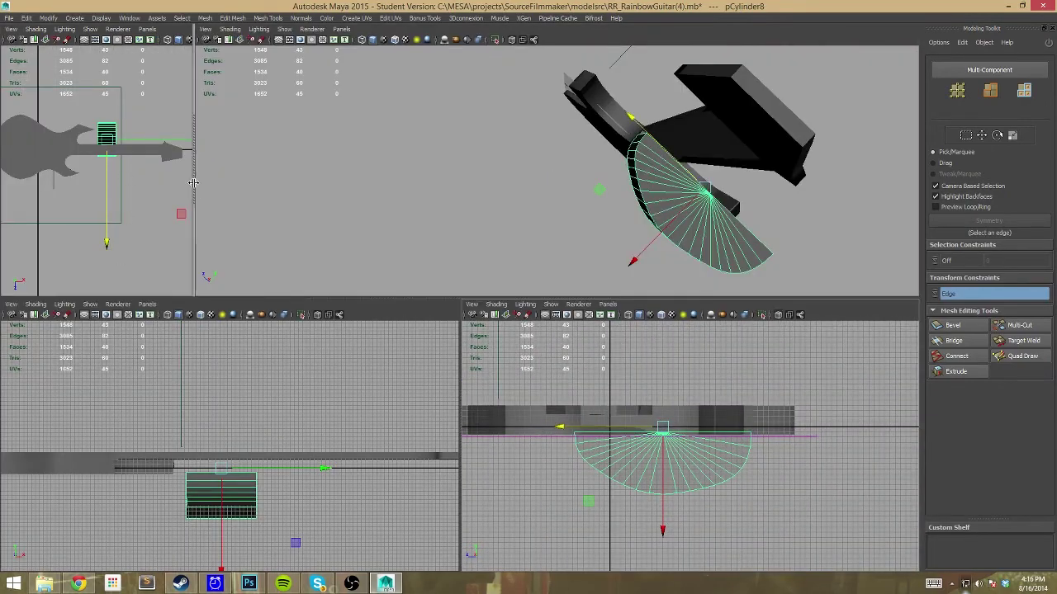
Slide the half-disc piece along the neck in the widened top view
{"action": "left_click_drag", "start_coordinate": [194, 183], "coordinate": [461, 182]}
{"action": "scroll", "coordinate": [295, 134], "scroll_direction": "up", "scroll_amount": 3}
{"action": "left_click_drag", "start_coordinate": [295, 135], "coordinate": [276, 165]}
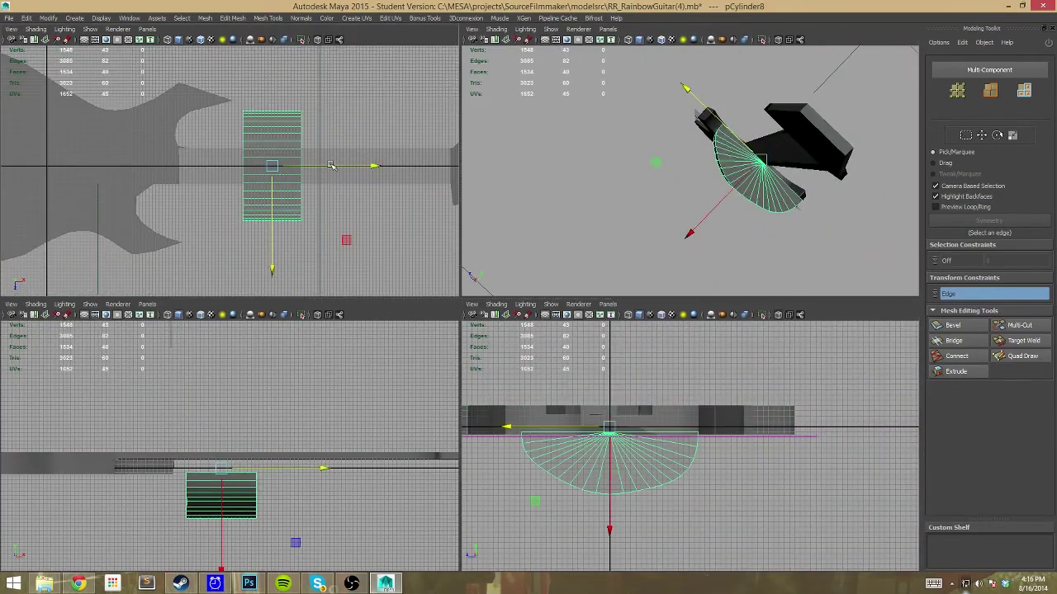
{"action": "scroll", "coordinate": [281, 237], "scroll_direction": "down", "scroll_amount": 3}
{"action": "scroll", "coordinate": [313, 206], "scroll_direction": "up", "scroll_amount": 3}
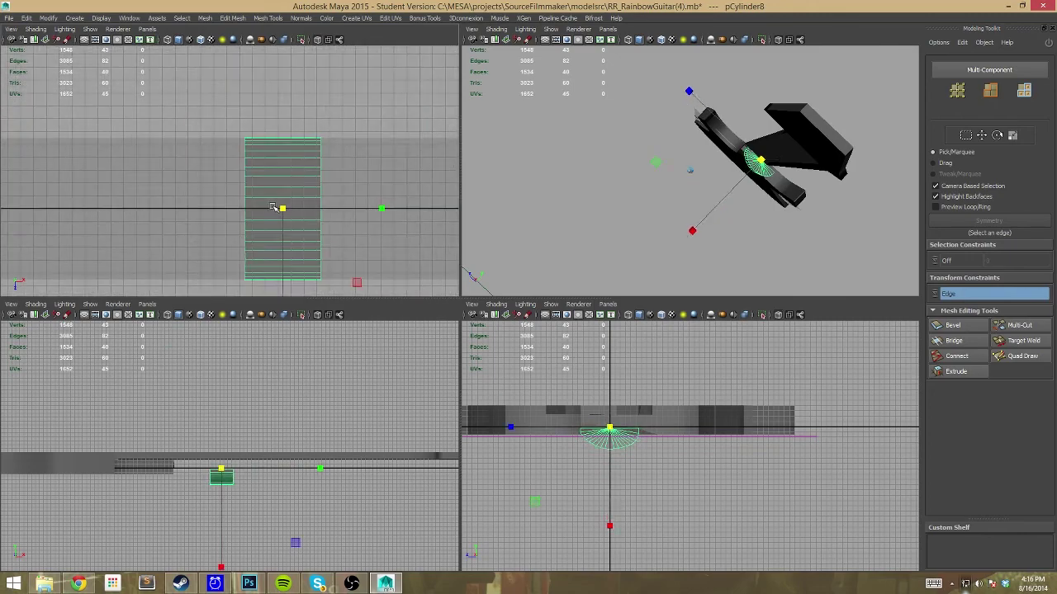
{"action": "scroll", "coordinate": [344, 188], "scroll_direction": "down", "scroll_amount": 1}
{"action": "key", "text": "space"}
{"action": "left_click_drag", "start_coordinate": [682, 185], "coordinate": [561, 344], "text": "alt"}
{"action": "key", "text": "space"}
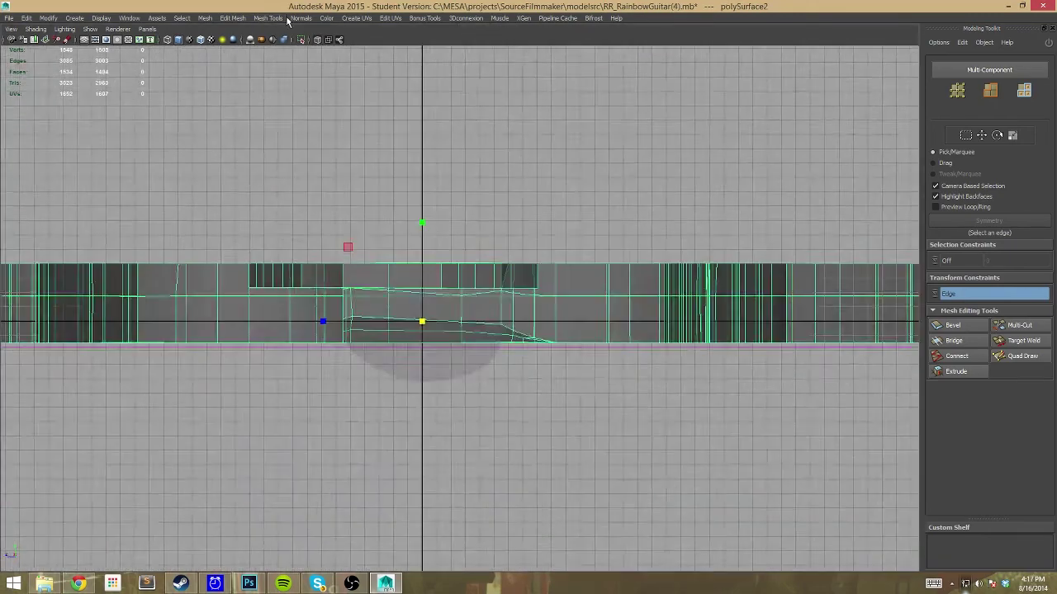
{"action": "key", "text": "space"}
Reselect the cylinder and inspect it from several angles around the headstock
{"action": "key", "text": "space"}
{"action": "scroll", "coordinate": [468, 307], "scroll_direction": "down", "scroll_amount": 5}
{"action": "left_click", "coordinate": [424, 448]}
{"action": "key", "text": "f"}
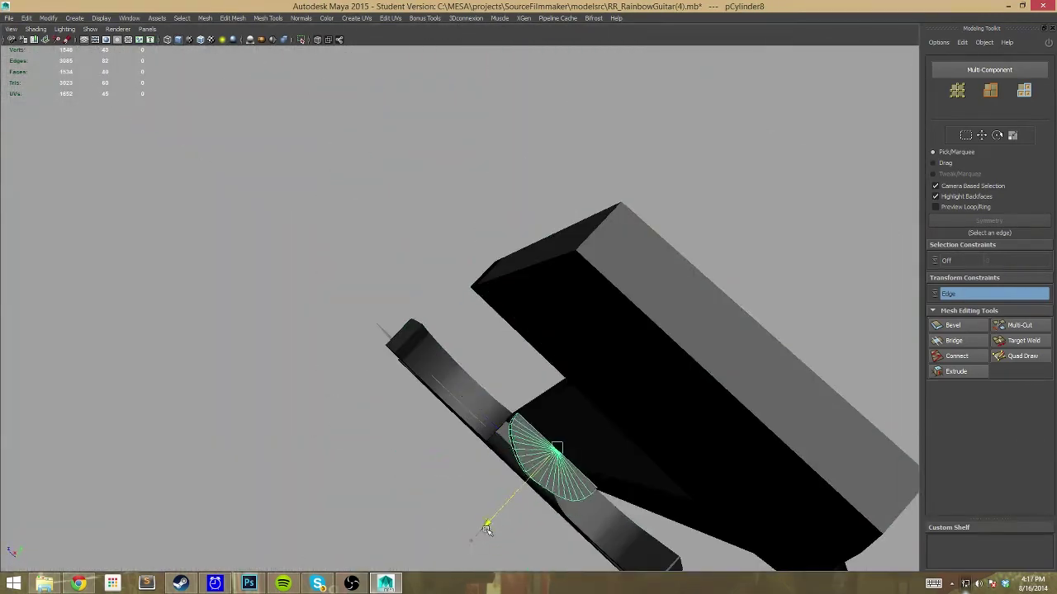
{"action": "mouse_move", "coordinate": [496, 496]}
{"action": "left_mouse_down", "text": "alt"}
{"action": "mouse_move", "coordinate": [360, 319]}
{"action": "mouse_move", "coordinate": [547, 320]}
{"action": "left_mouse_up", "text": "alt"}
{"action": "key", "text": "space"}
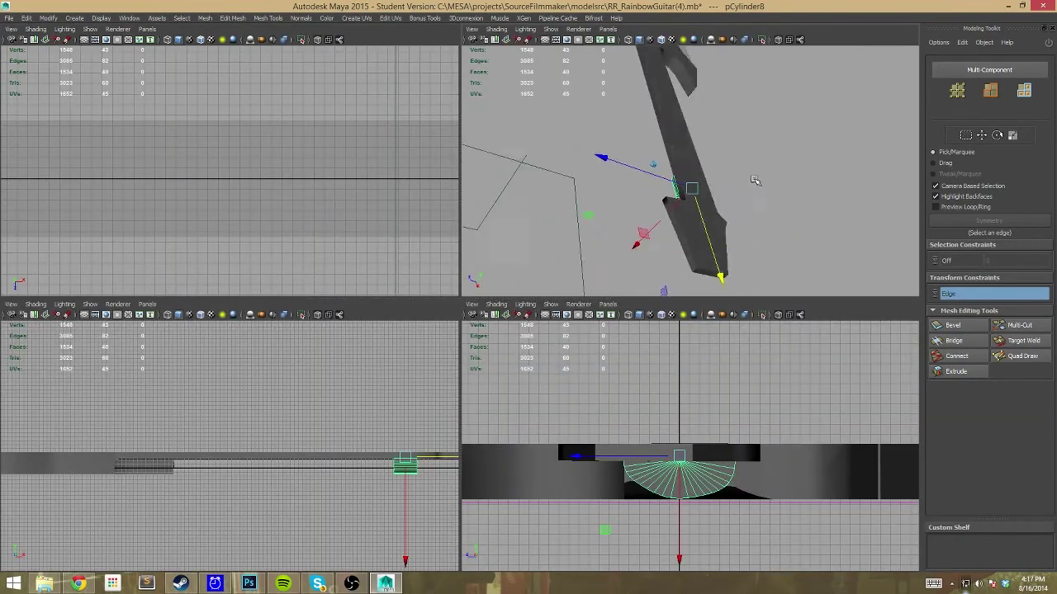
{"action": "key", "text": "f"}
{"action": "mouse_move", "coordinate": [756, 194]}
{"action": "left_mouse_down", "text": "alt"}
{"action": "mouse_move", "coordinate": [593, 228]}
{"action": "mouse_move", "coordinate": [483, 434]}
{"action": "left_mouse_up", "text": "alt"}
{"action": "key", "text": "space"}
{"action": "key", "text": "f"}
{"action": "key", "text": "space"}
{"action": "key", "text": "space"}
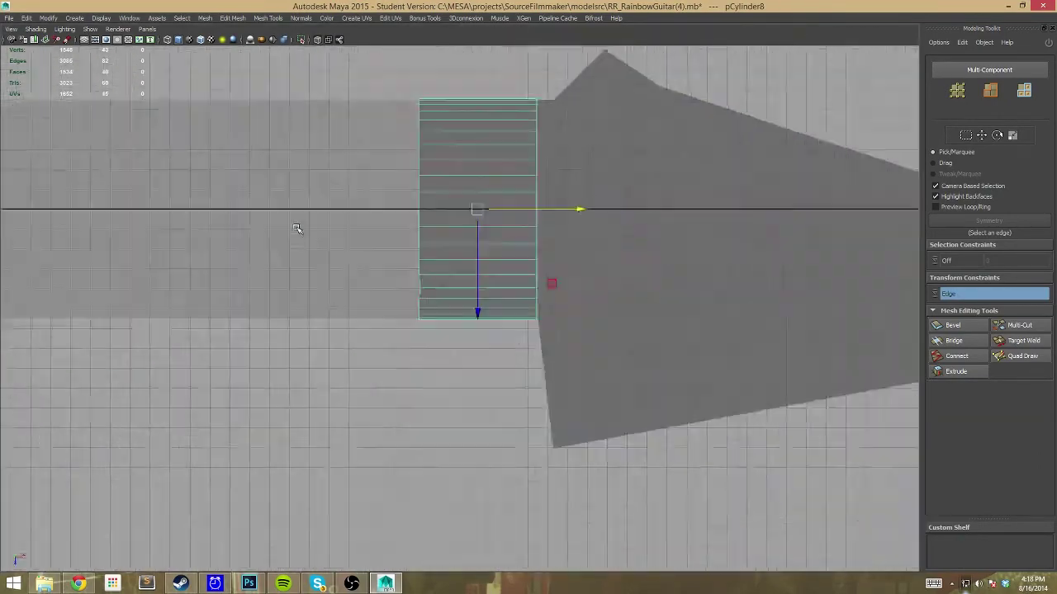
{"action": "key", "text": "f"}
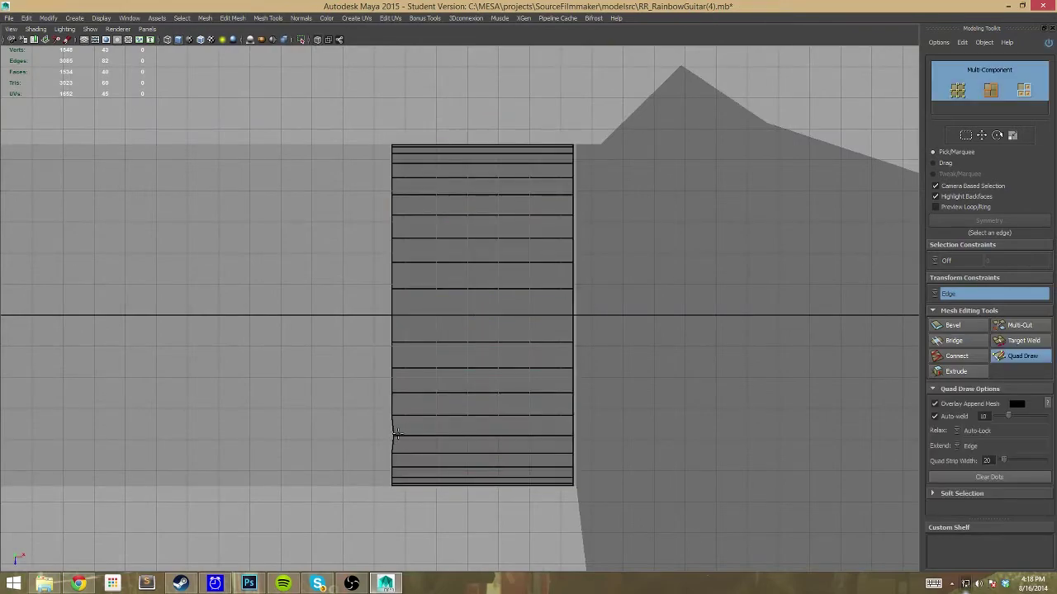
{"action": "key", "text": "space"}
{"action": "key", "text": "space"}
{"action": "mouse_move", "coordinate": [672, 220]}
{"action": "left_mouse_down", "text": "alt"}
{"action": "mouse_move", "coordinate": [451, 163]}
{"action": "mouse_move", "coordinate": [388, 365]}
{"action": "left_mouse_up", "text": "alt"}
Frame the whole cylinder in the front view and select the faces along the neck top
{"action": "key", "text": "w"}
{"action": "key", "text": "F8"}
{"action": "key", "text": "space"}
{"action": "key", "text": "space"}
{"action": "key", "text": "f"}
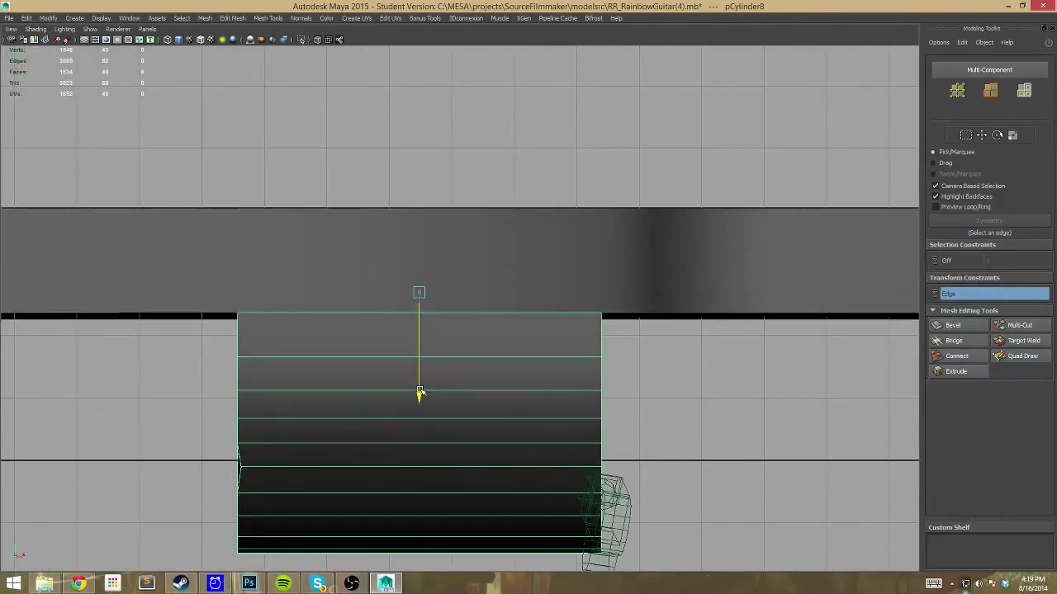
{"action": "scroll", "coordinate": [504, 278], "scroll_direction": "down", "scroll_amount": 2}
{"action": "key", "text": "space"}
{"action": "key", "text": "space"}
{"action": "key", "text": "space"}
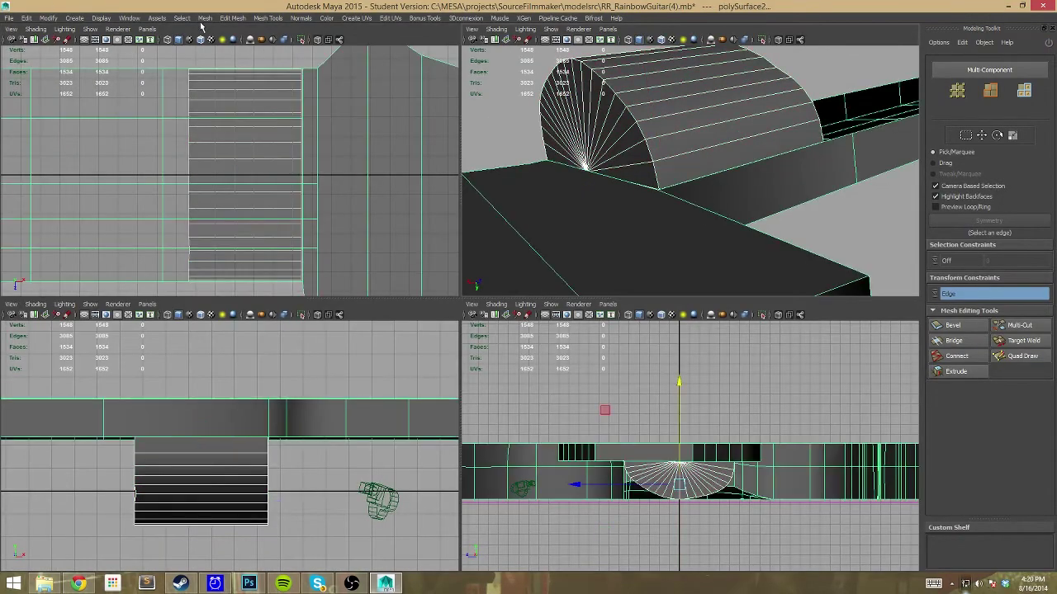
{"action": "key", "text": "space"}
{"action": "mouse_move", "coordinate": [546, 138]}
{"action": "left_mouse_down", "text": "alt"}
{"action": "mouse_move", "coordinate": [611, 243]}
{"action": "mouse_move", "coordinate": [385, 267]}
{"action": "mouse_move", "coordinate": [326, 298]}
{"action": "left_mouse_up", "text": "alt"}
{"action": "mouse_move", "coordinate": [582, 273]}
{"action": "left_mouse_down", "text": "alt"}
{"action": "mouse_move", "coordinate": [372, 354]}
{"action": "mouse_move", "coordinate": [633, 306]}
{"action": "mouse_move", "coordinate": [389, 306]}
{"action": "mouse_move", "coordinate": [445, 508]}
{"action": "mouse_move", "coordinate": [396, 494]}
{"action": "left_mouse_up", "text": "alt"}
Open RR_RainbowGuitar(4).mb from the File menu and orbit the restored guitar
{"action": "left_click", "coordinate": [445, 508]}
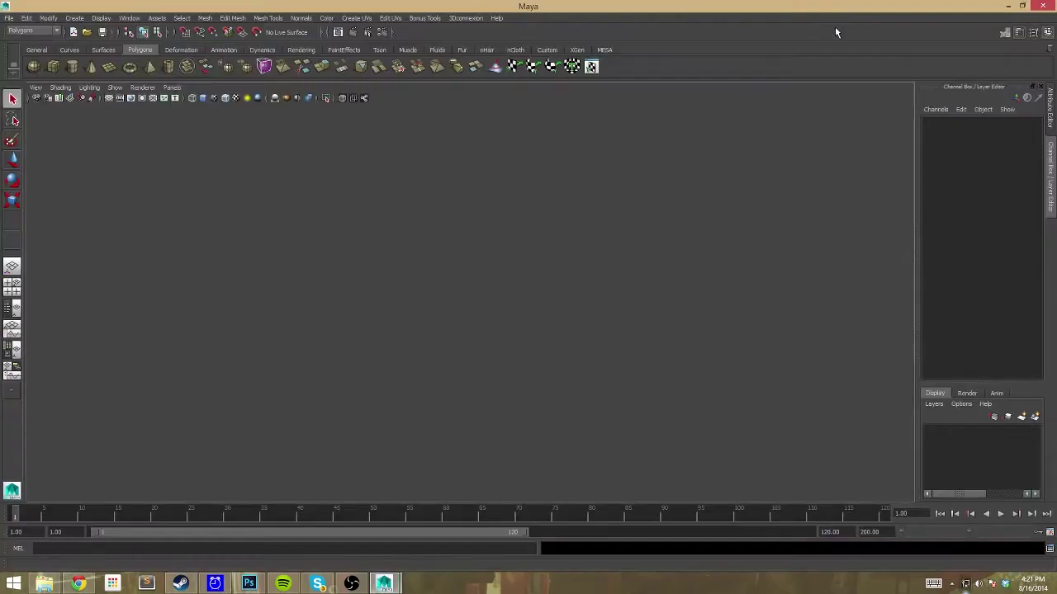
{"action": "left_click", "coordinate": [9, 17]}
{"action": "left_click", "coordinate": [32, 45]}
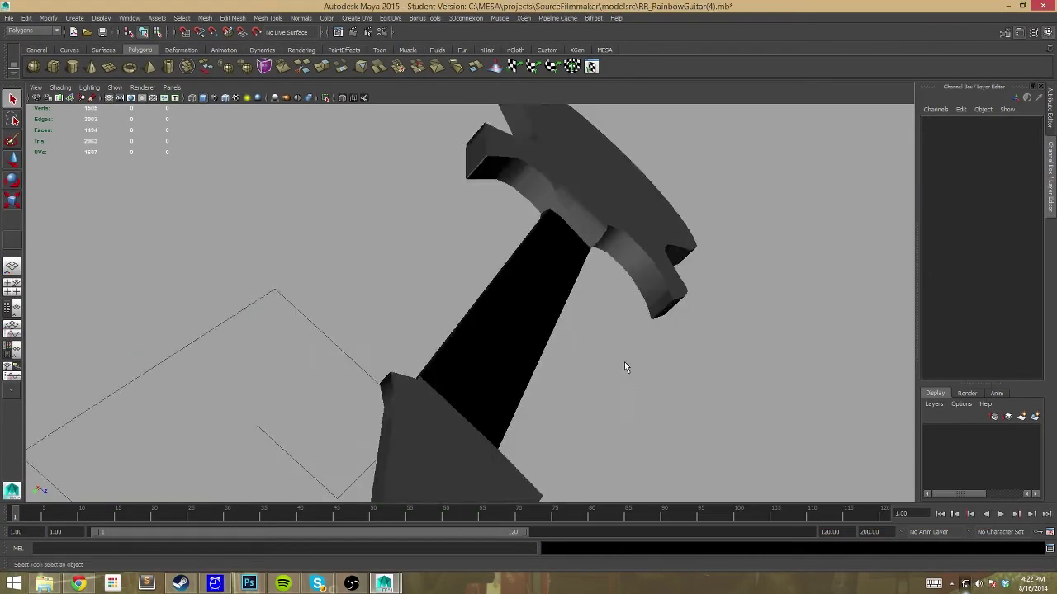
{"action": "left_click_drag", "start_coordinate": [624, 362], "coordinate": [466, 307], "text": "alt"}
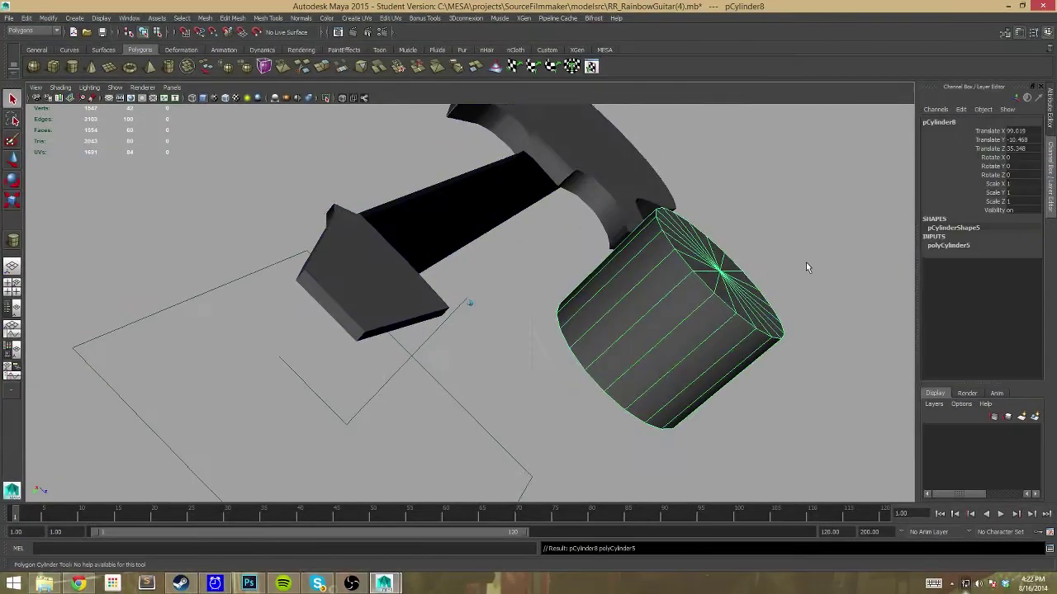
Double the cylinder's subdivisions and delete the top half of its faces
{"action": "key", "text": "Return"}
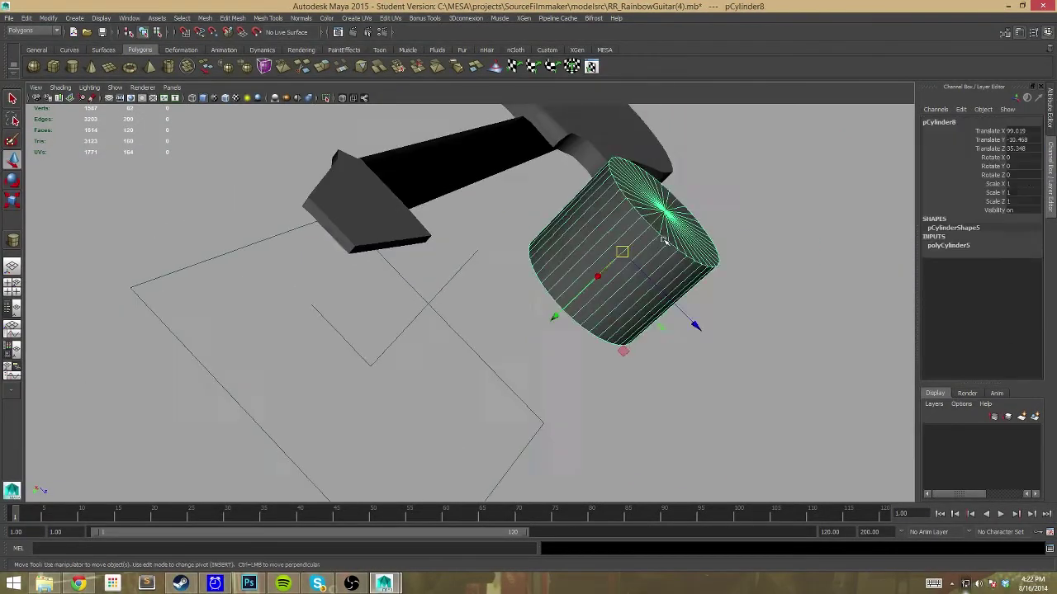
{"action": "type", "text": "90"}
{"action": "key", "text": "space"}
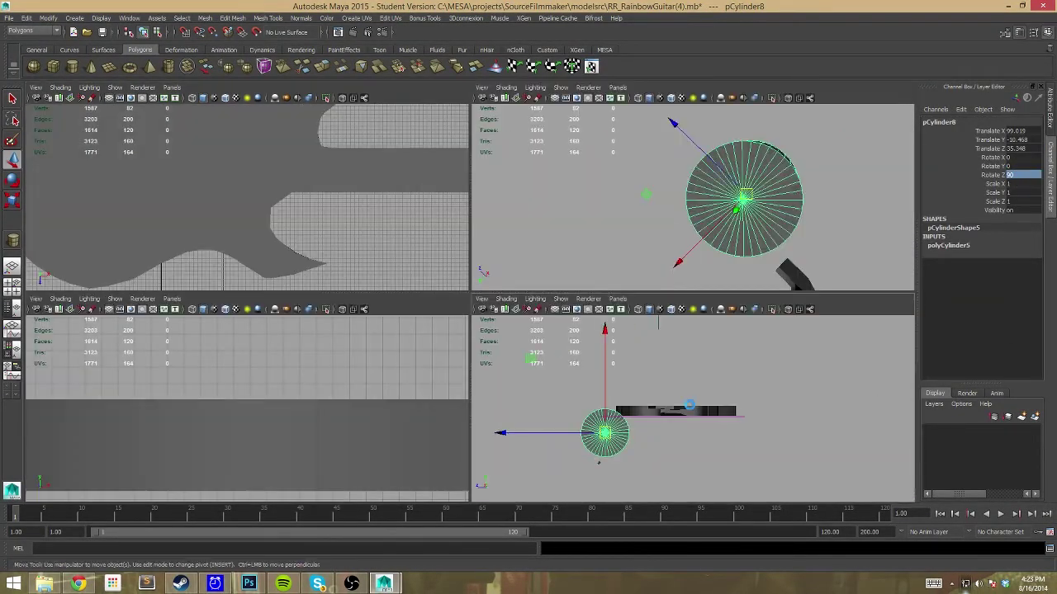
{"action": "right_click_drag", "start_coordinate": [799, 454], "coordinate": [799, 487]}
{"action": "key", "text": "space"}
{"action": "left_click_drag", "start_coordinate": [156, 123], "coordinate": [609, 354]}
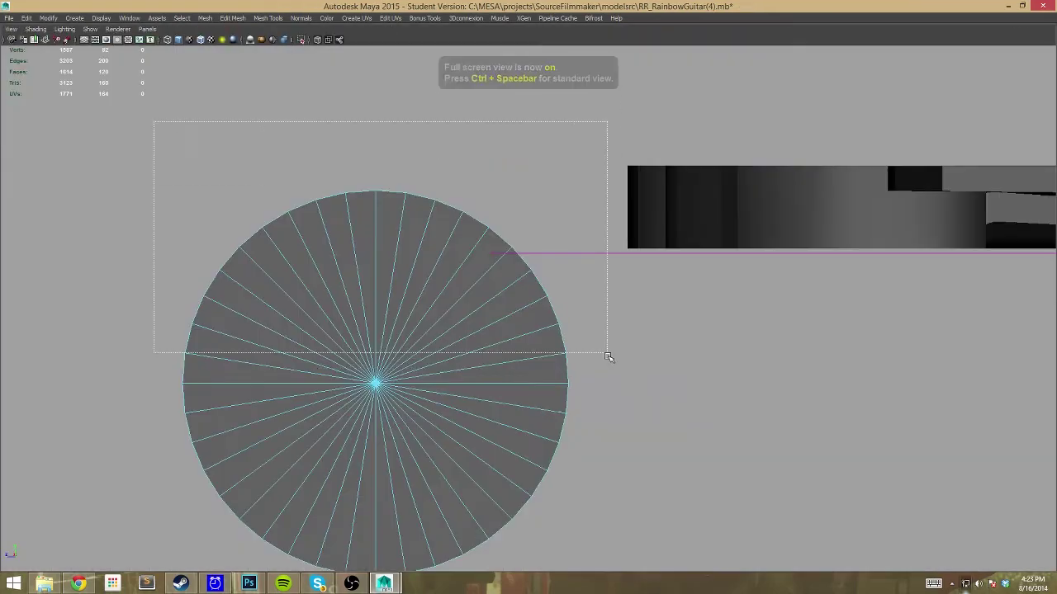
{"action": "key", "text": "Delete"}
Select and delete the 20 cap faces of the cylinder
{"action": "left_click_drag", "start_coordinate": [146, 140], "coordinate": [647, 340]}
{"action": "key", "text": "space"}
{"action": "key", "text": "space"}
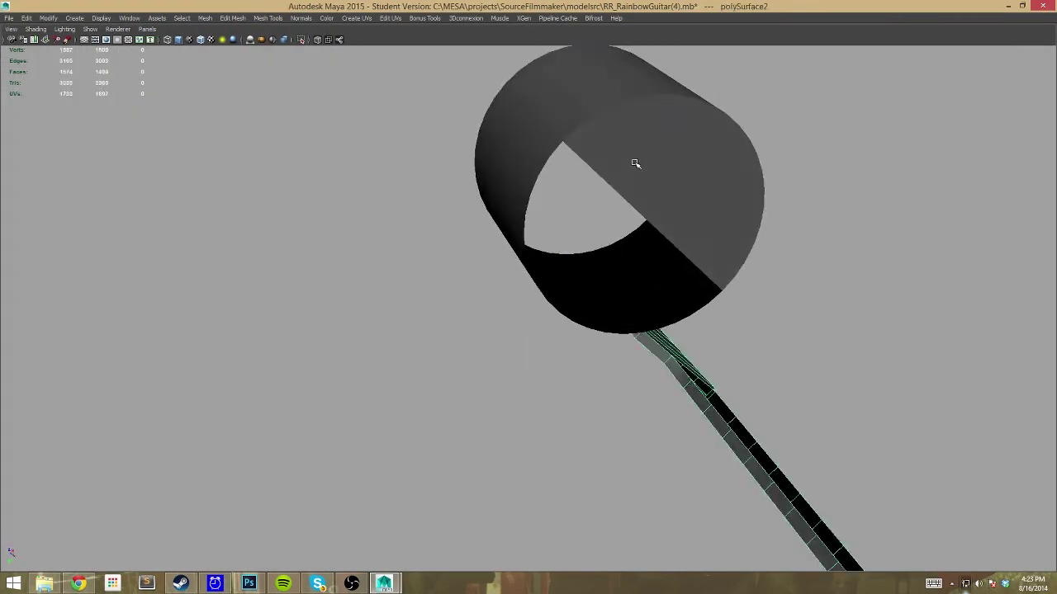
{"action": "mouse_move", "coordinate": [633, 160]}
{"action": "left_mouse_down", "text": "alt"}
{"action": "mouse_move", "coordinate": [746, 394]}
{"action": "mouse_move", "coordinate": [717, 353]}
{"action": "mouse_move", "coordinate": [706, 205]}
{"action": "left_mouse_up", "text": "alt"}
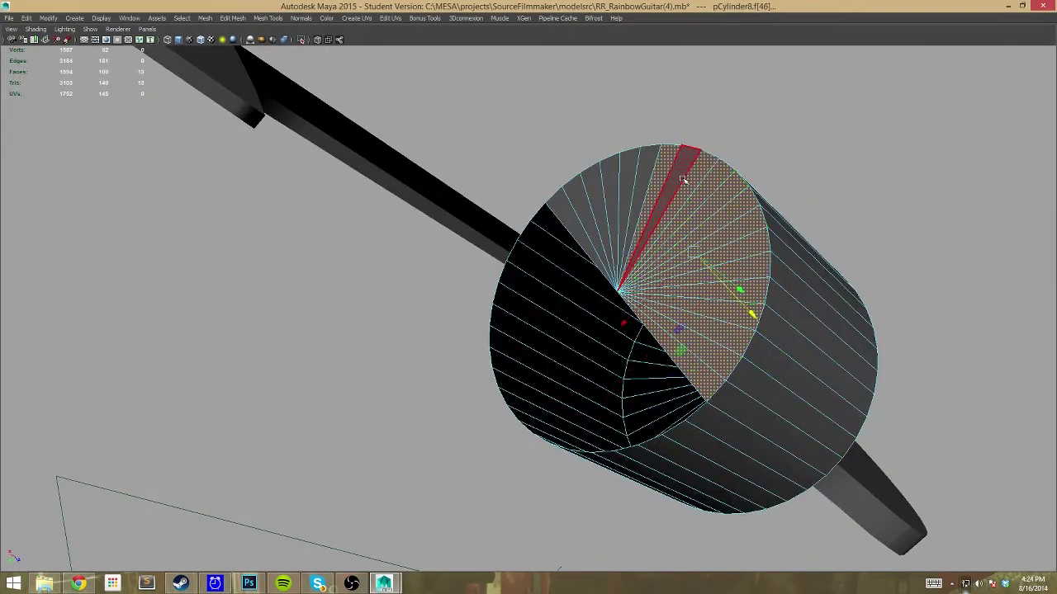
{"action": "key", "text": "Delete"}
{"action": "key", "text": "space"}
{"action": "left_click", "coordinate": [768, 488]}
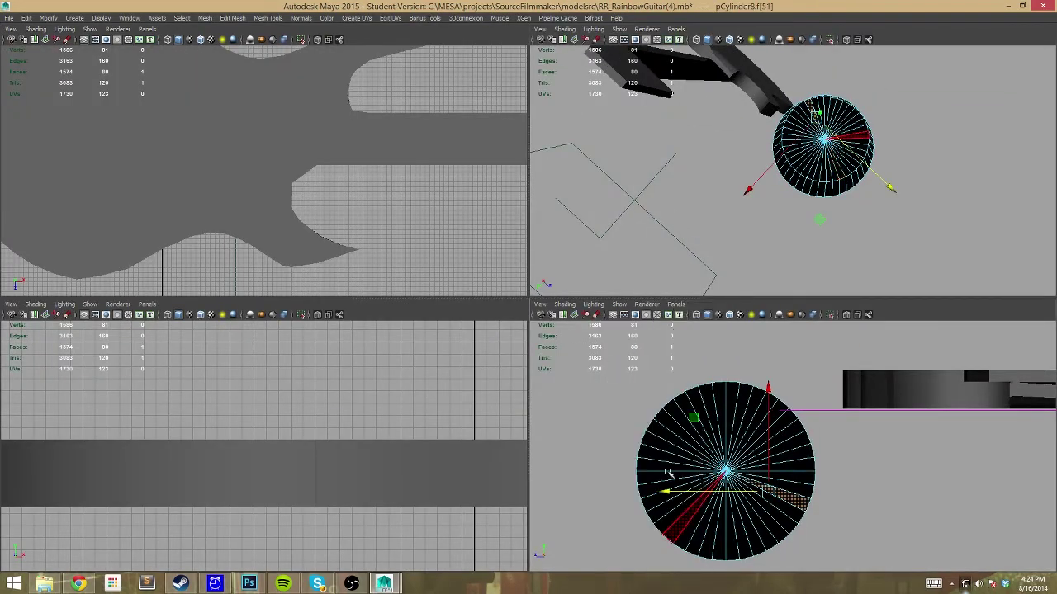
Delete the remaining cap faces and the outer ring to trim the fan
{"action": "left_click_drag", "start_coordinate": [629, 365], "coordinate": [713, 405]}
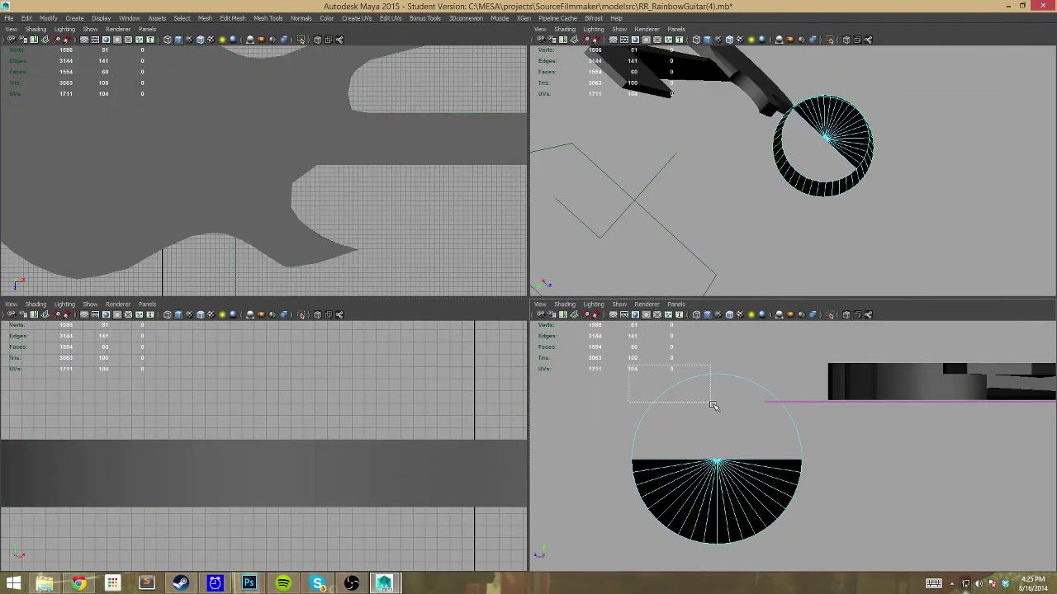
{"action": "key", "text": "super"}
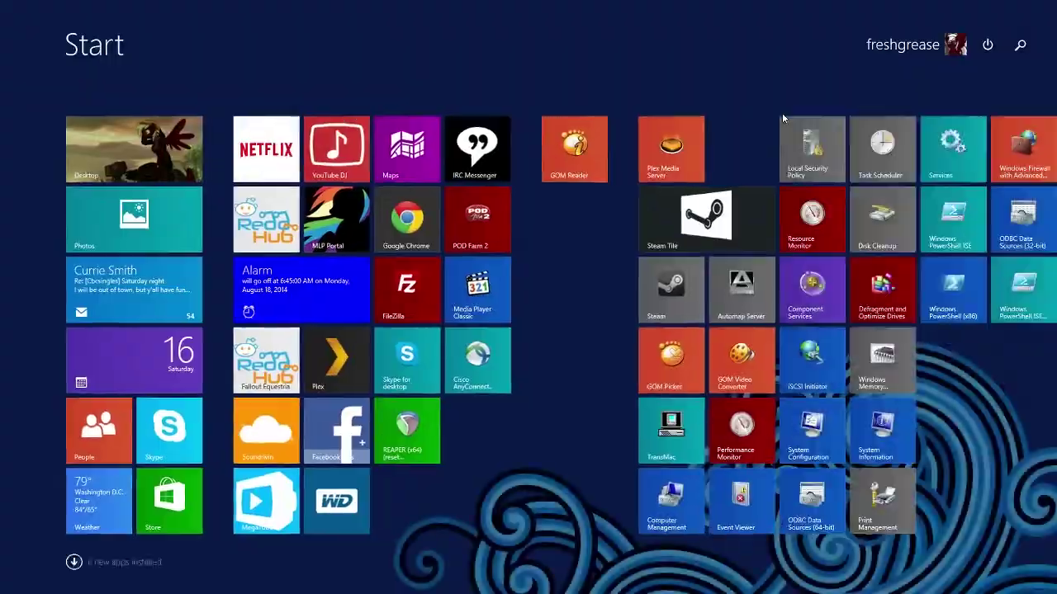
{"action": "key", "text": "super"}
{"action": "key", "text": "space"}
{"action": "key", "text": "space"}
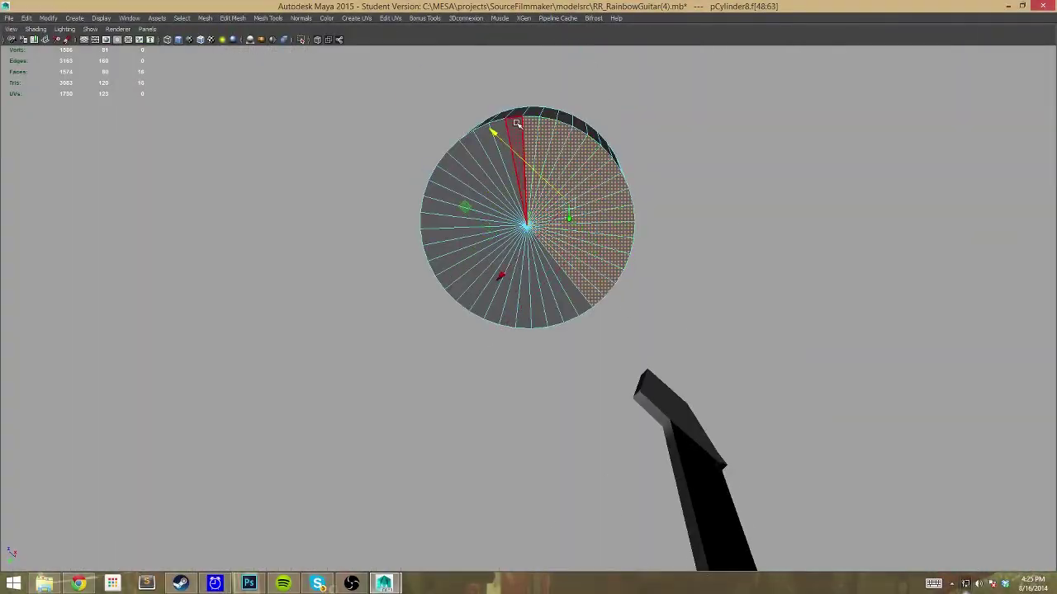
{"action": "left_click_drag", "start_coordinate": [517, 123], "coordinate": [619, 229], "text": "alt"}
{"action": "key", "text": "Delete"}
{"action": "key", "text": "space"}
{"action": "key", "text": "space"}
{"action": "key", "text": "space"}
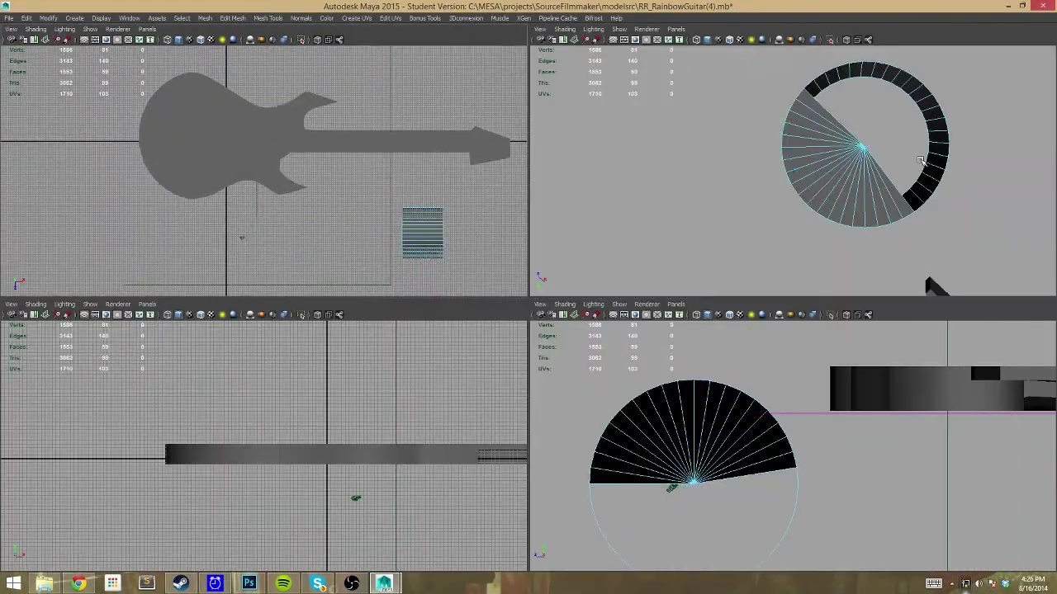
{"action": "left_click_drag", "start_coordinate": [897, 236], "coordinate": [847, 212], "text": "alt"}
{"action": "key", "text": "Delete"}
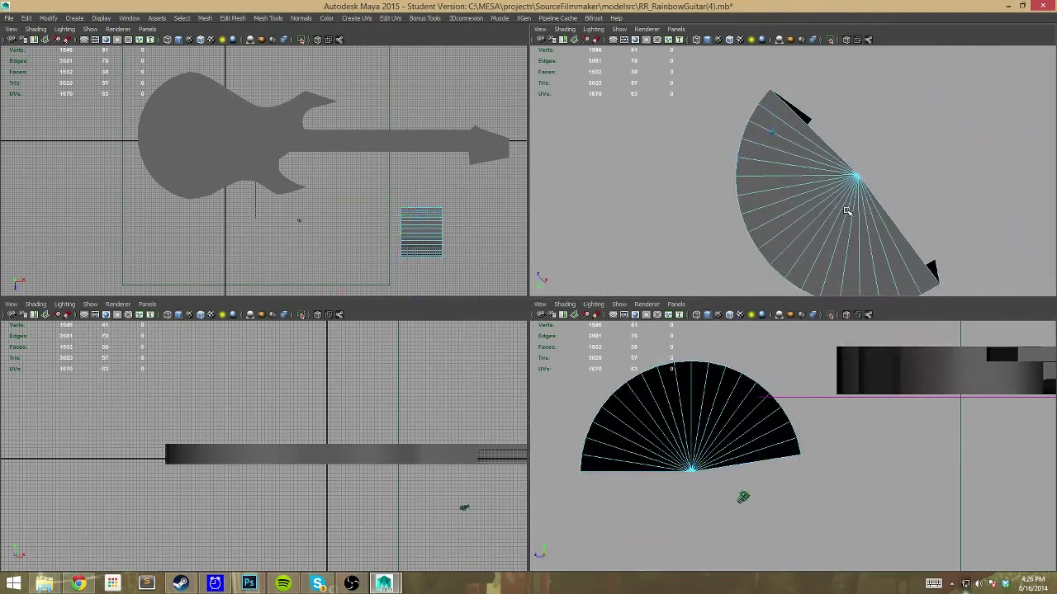
Select the fan's end and centre vertices
{"action": "key", "text": "F9"}
{"action": "scroll", "coordinate": [802, 484], "scroll_direction": "up", "scroll_amount": 3}
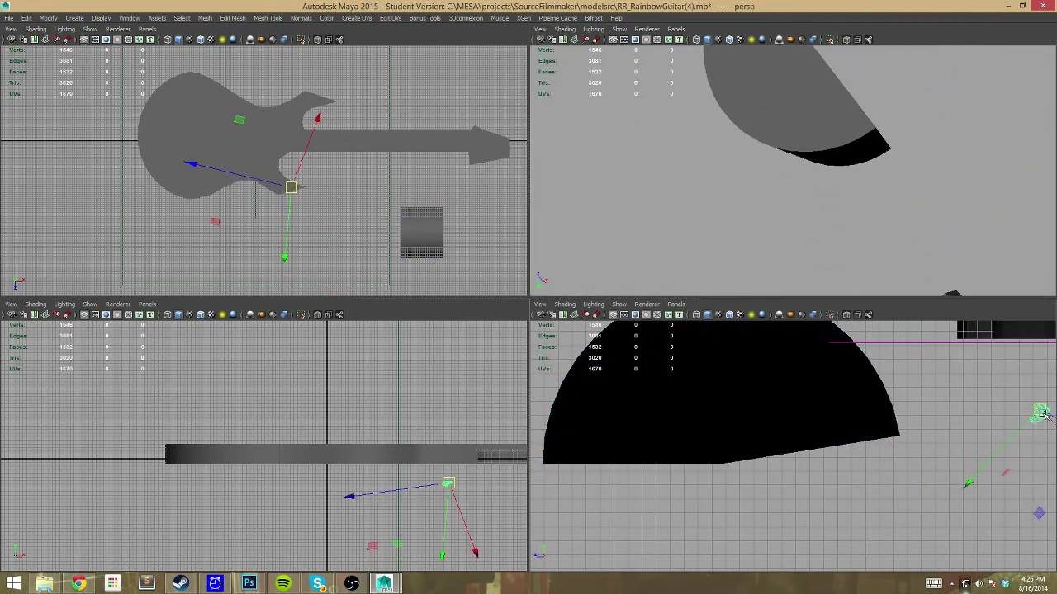
{"action": "left_click", "coordinate": [899, 435]}
{"action": "left_click", "coordinate": [722, 460]}
{"action": "middle_click_drag", "start_coordinate": [533, 442], "coordinate": [607, 434], "text": "alt"}
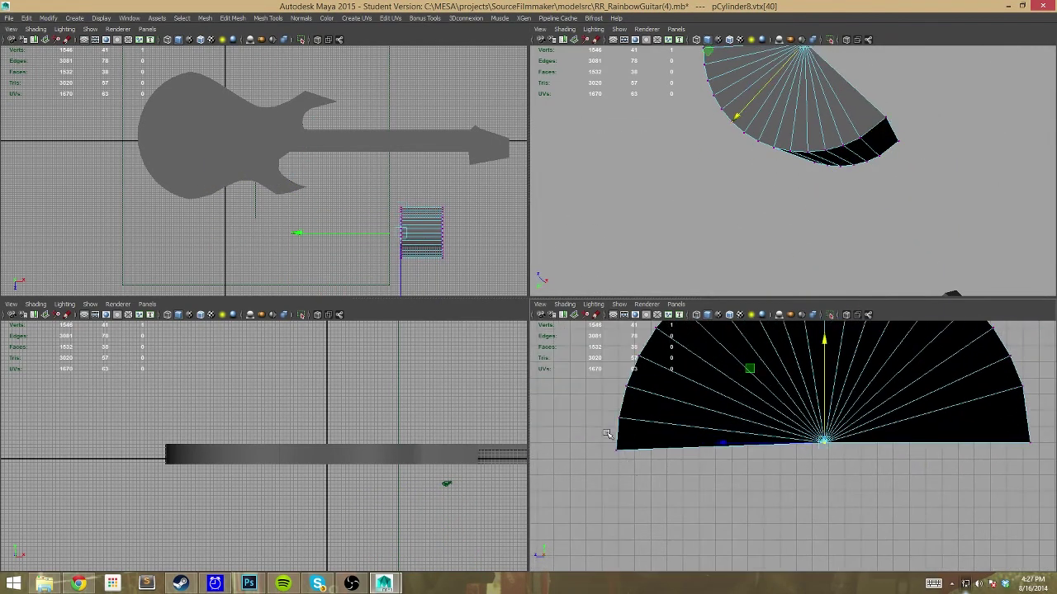
{"action": "scroll", "coordinate": [886, 328], "scroll_direction": "down", "scroll_amount": 1}
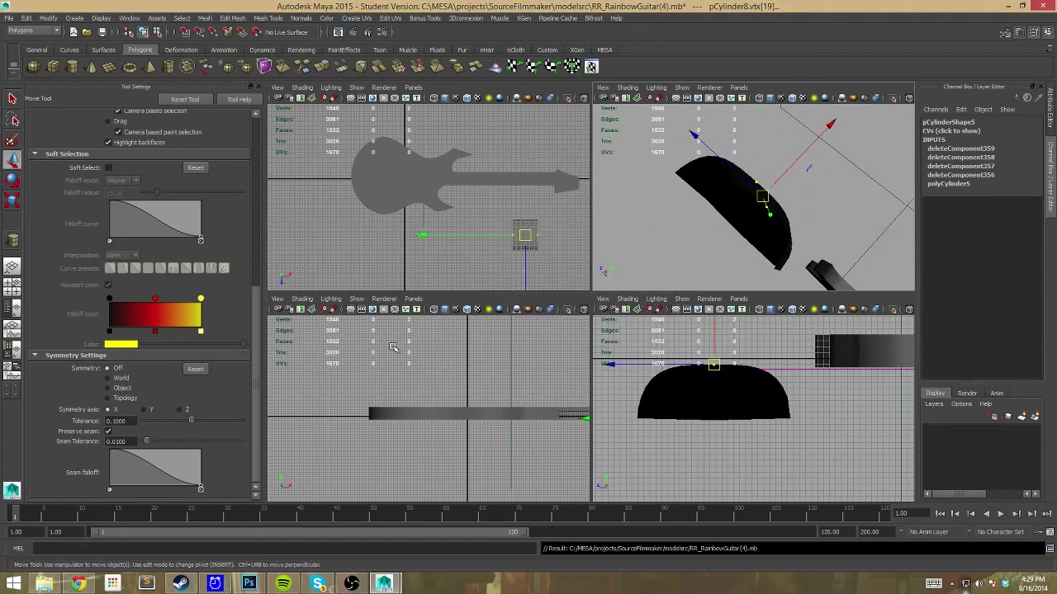
Return to object mode and select the half-cylinder shell beside the guitar
{"action": "key", "text": "F8"}
{"action": "key", "text": "space"}
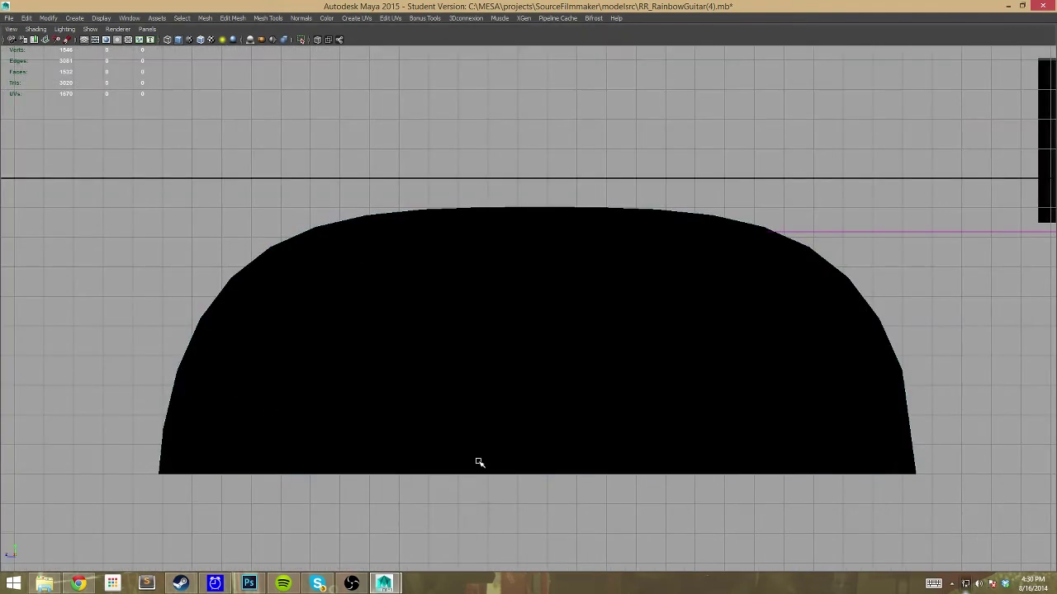
{"action": "mouse_move", "coordinate": [476, 462]}
{"action": "left_mouse_down", "text": "alt"}
{"action": "mouse_move", "coordinate": [620, 270]}
{"action": "mouse_move", "coordinate": [543, 322]}
{"action": "left_mouse_up", "text": "alt"}
{"action": "left_click", "coordinate": [620, 269]}
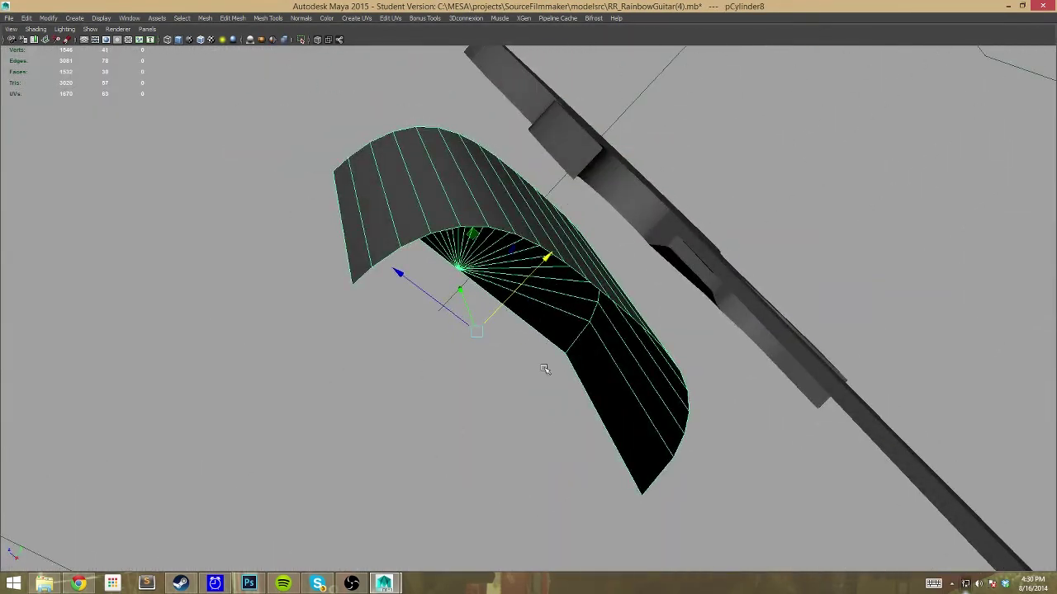
{"action": "left_click_drag", "start_coordinate": [544, 368], "coordinate": [521, 428], "text": "alt"}
Set the shell's Rotate Z to 270 and move it onto the neck
{"action": "key", "text": "space"}
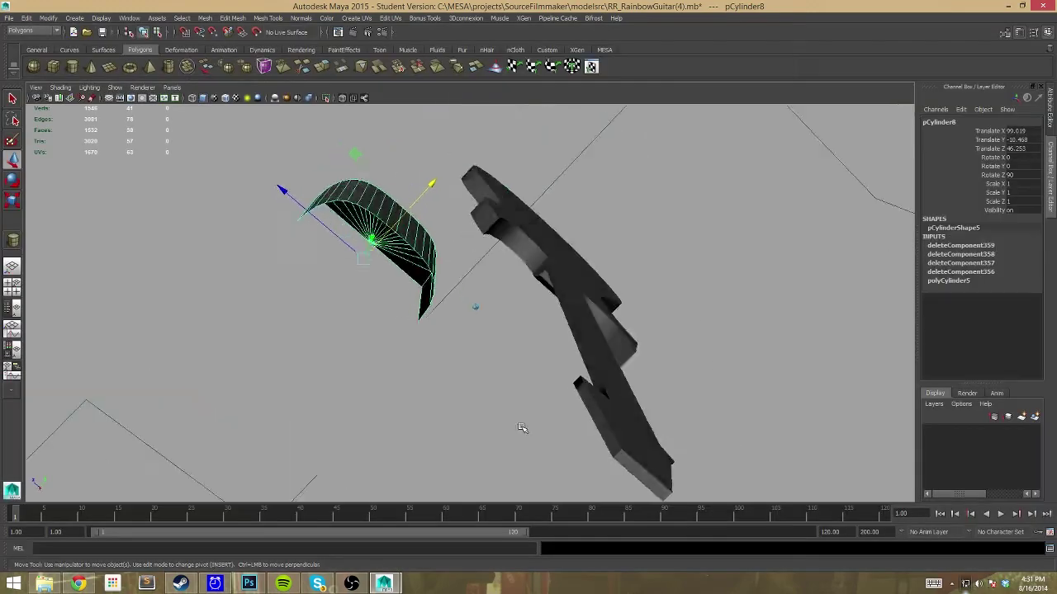
{"action": "type", "text": "270"}
{"action": "key", "text": "Return"}
{"action": "key", "text": "space"}
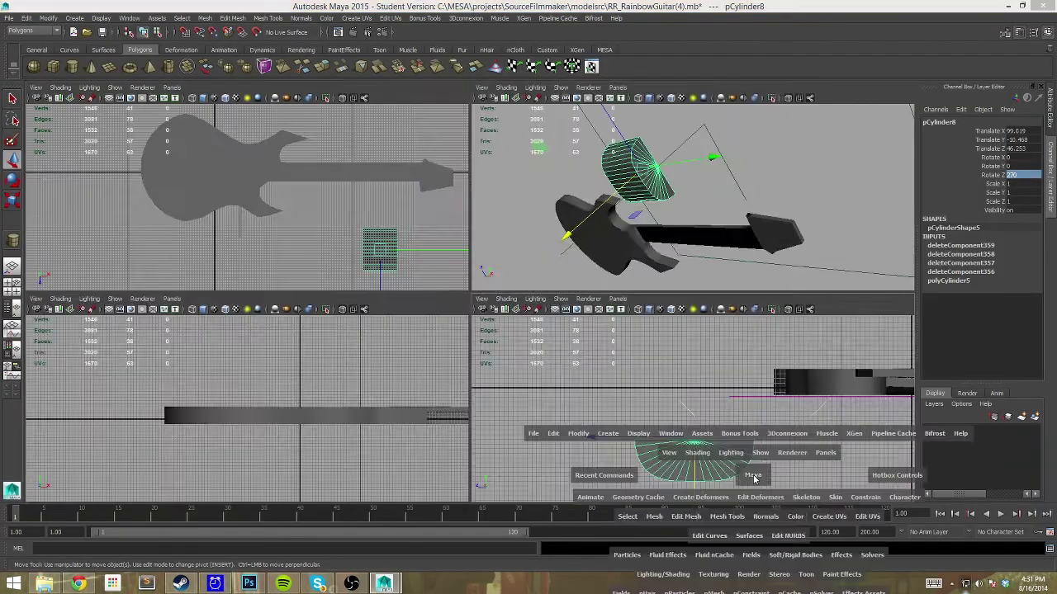
{"action": "key", "text": "space"}
{"action": "key", "text": "space"}
{"action": "key", "text": "space"}
{"action": "mouse_move", "coordinate": [743, 254]}
{"action": "left_mouse_down", "text": "alt"}
{"action": "mouse_move", "coordinate": [535, 332]}
{"action": "mouse_move", "coordinate": [535, 369]}
{"action": "left_mouse_up", "text": "alt"}
{"action": "key", "text": "space"}
Scale the shell down and check its fit under the neck
{"action": "scroll", "coordinate": [416, 355], "scroll_direction": "up", "scroll_amount": 2}
{"action": "key", "text": "r"}
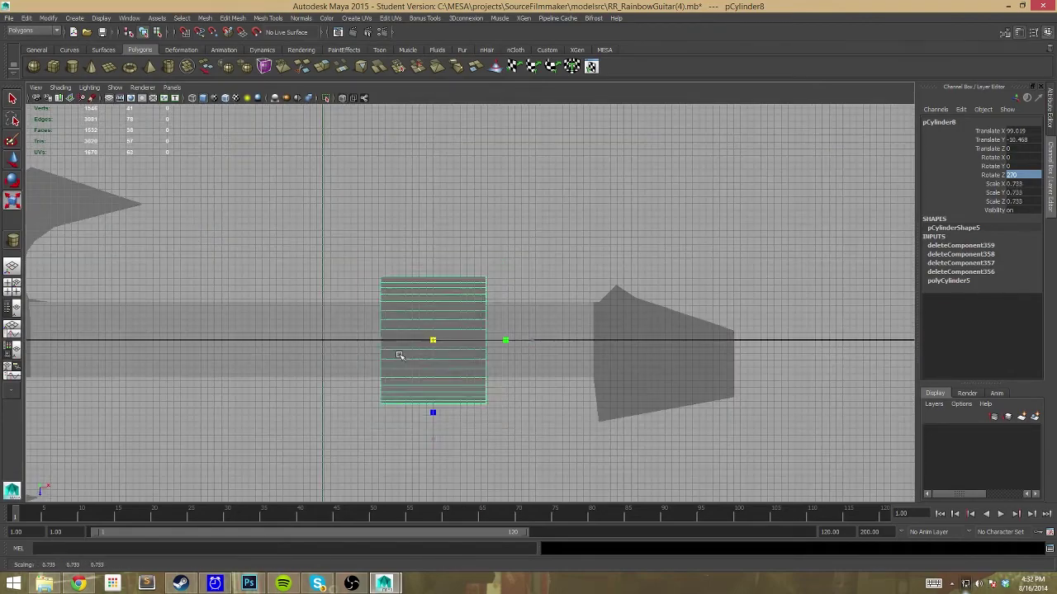
{"action": "scroll", "coordinate": [486, 424], "scroll_direction": "up", "scroll_amount": 2}
{"action": "key", "text": "ctrl+space"}
{"action": "scroll", "coordinate": [485, 523], "scroll_direction": "up", "scroll_amount": 3}
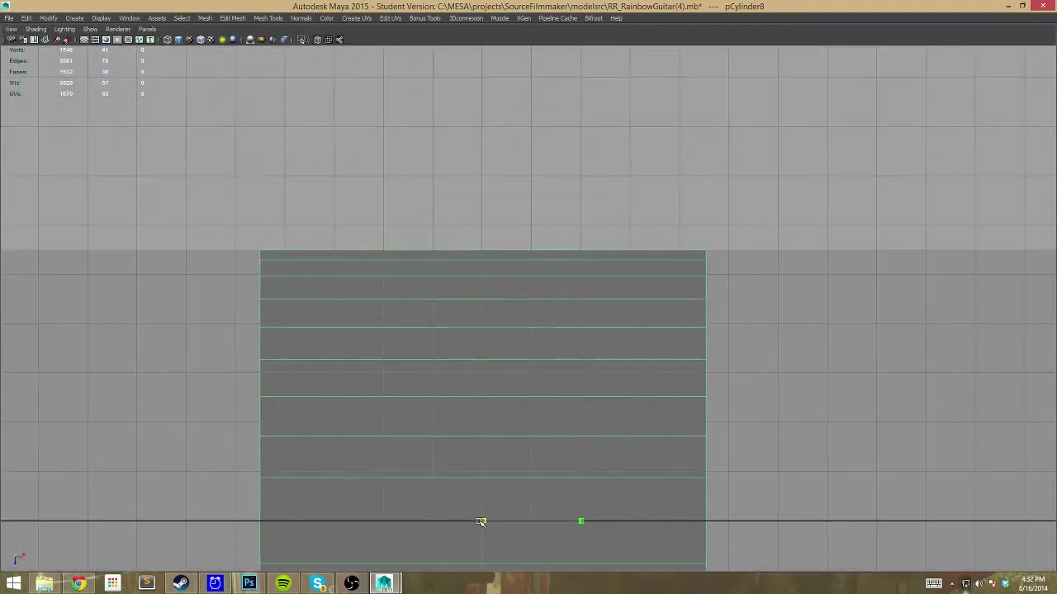
{"action": "scroll", "coordinate": [495, 347], "scroll_direction": "down", "scroll_amount": 5}
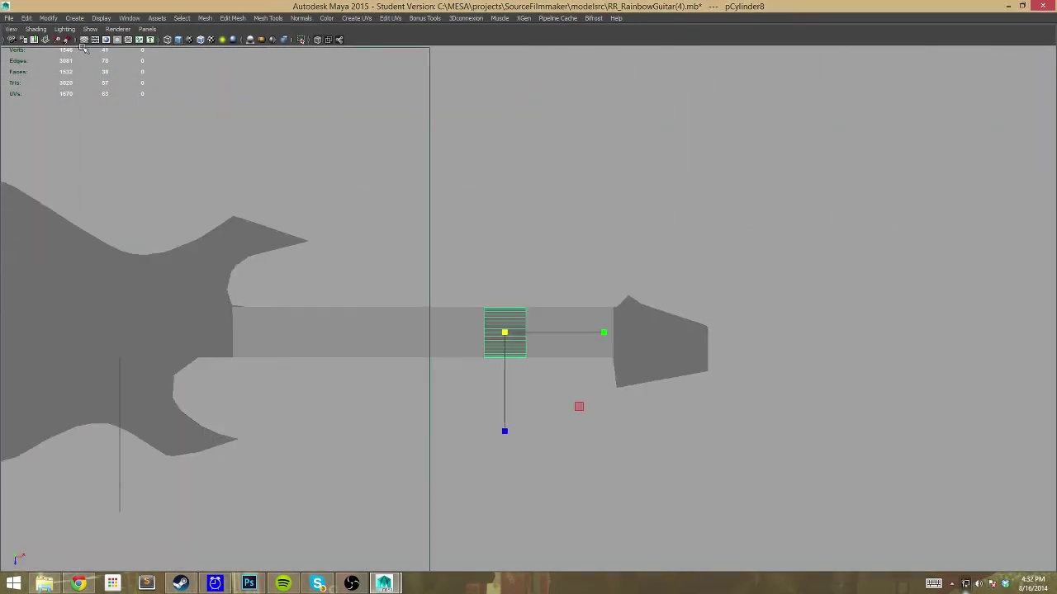
{"action": "scroll", "coordinate": [438, 374], "scroll_direction": "up", "scroll_amount": 4}
{"action": "scroll", "coordinate": [438, 374], "scroll_direction": "up", "scroll_amount": 3}
{"action": "key", "text": "ctrl+1"}
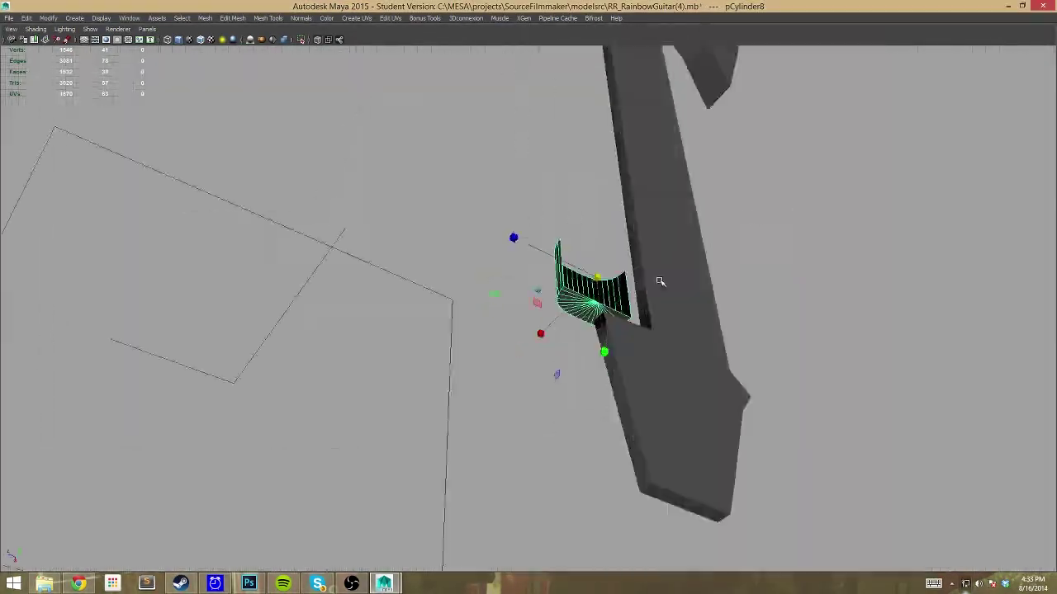
{"action": "key", "text": "space"}
{"action": "key", "text": "space"}
{"action": "key", "text": "space"}
{"action": "key", "text": "space"}
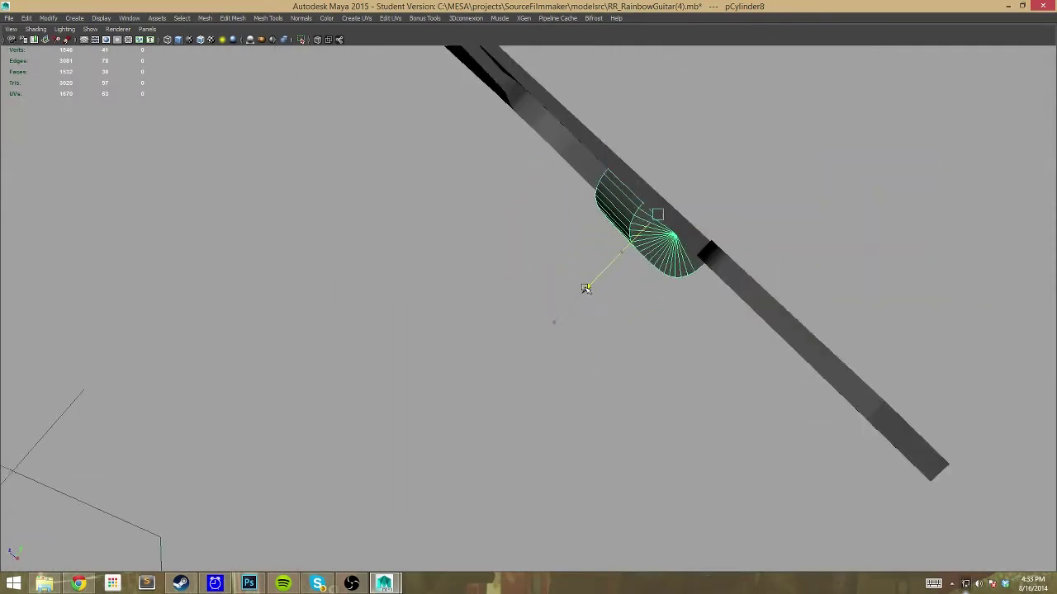
{"action": "left_click_drag", "start_coordinate": [586, 288], "coordinate": [836, 457], "text": "alt"}
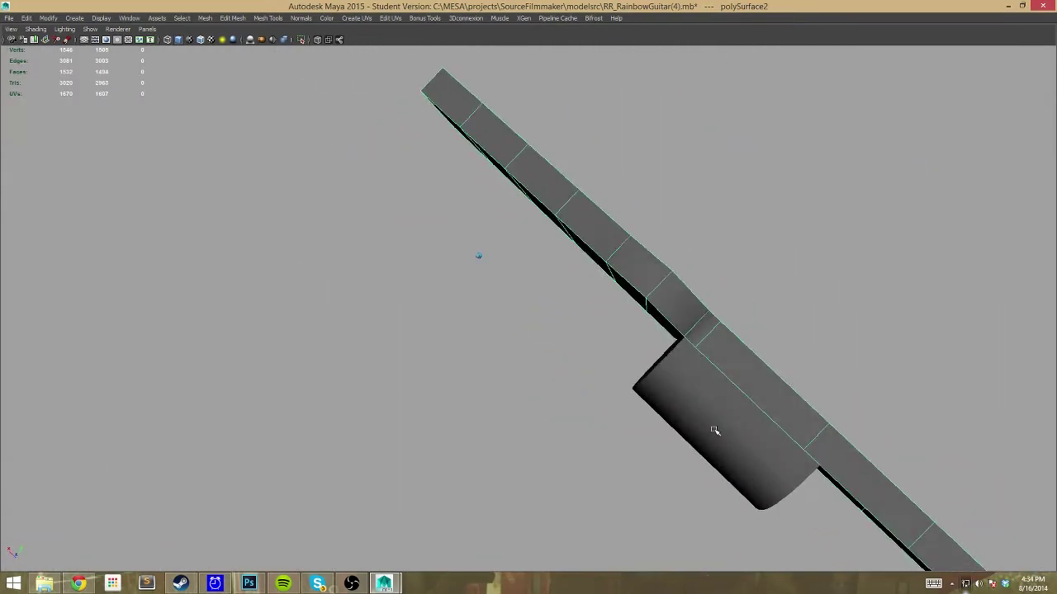
{"action": "left_click", "coordinate": [715, 431]}
{"action": "scroll", "coordinate": [601, 534], "scroll_direction": "up", "scroll_amount": 5}
{"action": "key", "text": "ctrl+z"}
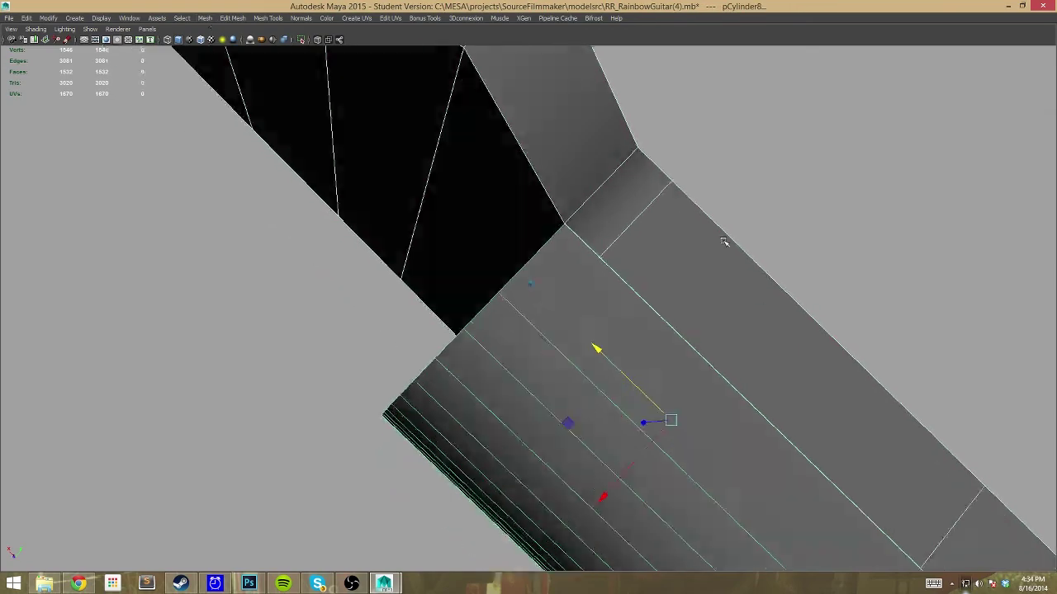
{"action": "key", "text": "ctrl+z"}
{"action": "key", "text": "ctrl+z"}
{"action": "key", "text": "ctrl+z"}
{"action": "key", "text": "ctrl+z"}
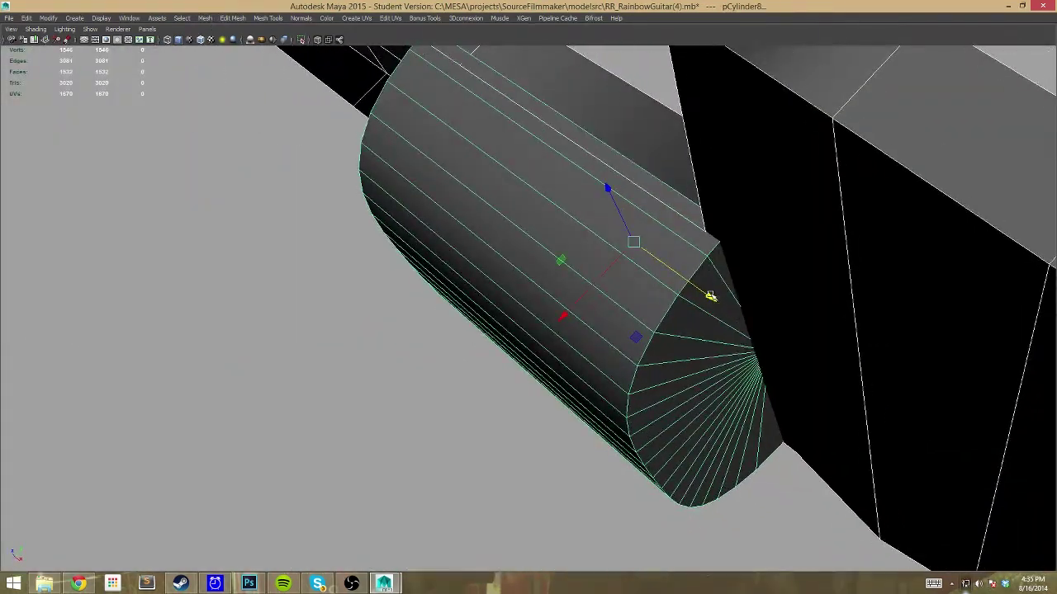
{"action": "key", "text": "ctrl+z"}
{"action": "key", "text": "ctrl+z"}
{"action": "key", "text": "ctrl+z"}
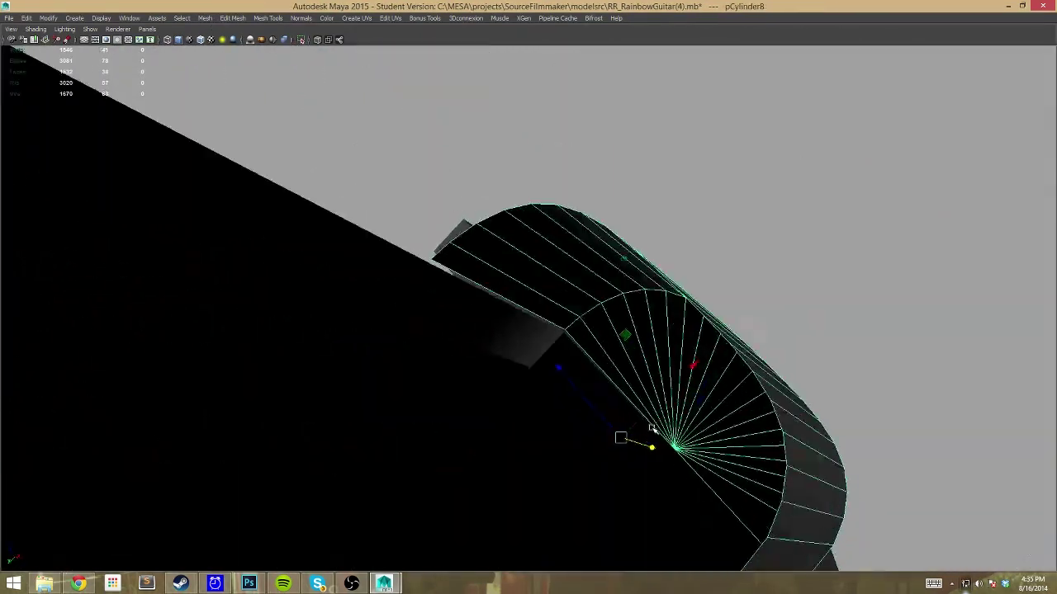
{"action": "key", "text": "ctrl+z"}
{"action": "key", "text": "ctrl+z"}
{"action": "key", "text": "ctrl+z"}
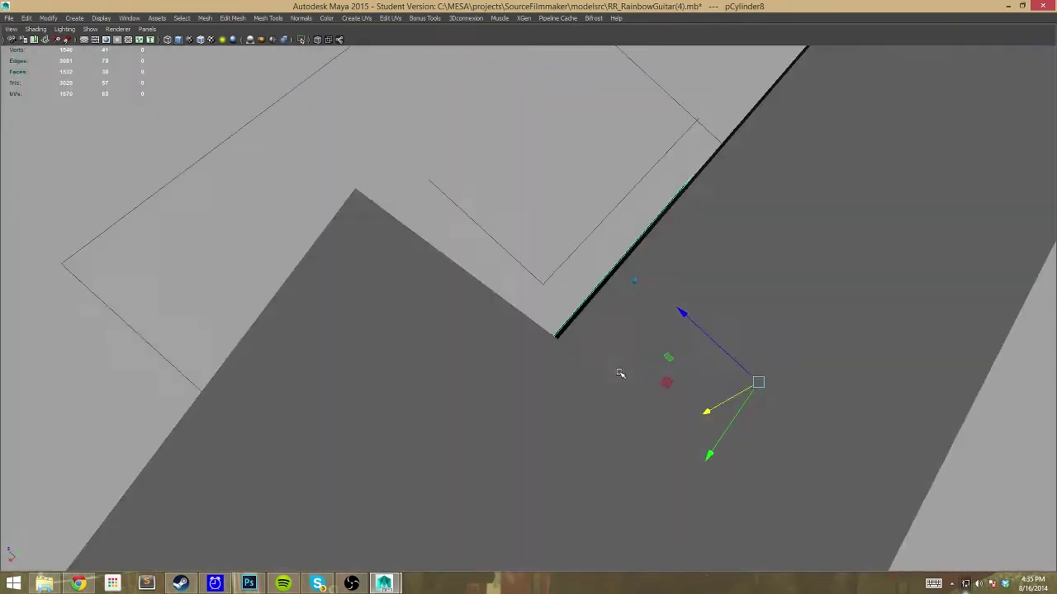
{"action": "key", "text": "ctrl+z"}
{"action": "key", "text": "ctrl+z"}
{"action": "key", "text": "ctrl+z"}
{"action": "key", "text": "ctrl+z"}
{"action": "right_click_drag", "start_coordinate": [495, 319], "coordinate": [490, 246]}
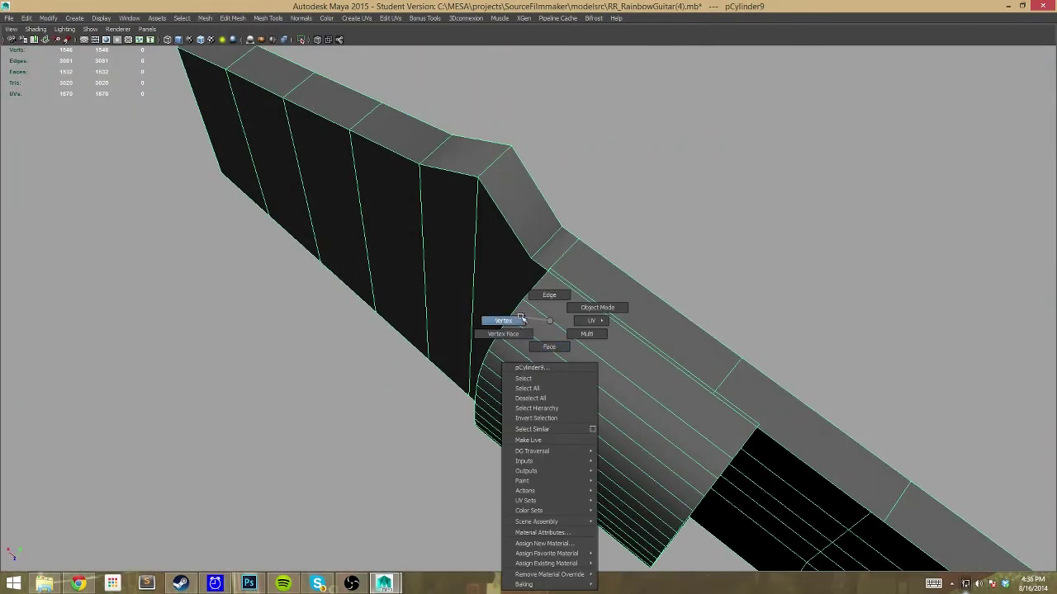
{"action": "left_click", "coordinate": [484, 269]}
{"action": "left_click_drag", "start_coordinate": [465, 294], "coordinate": [488, 266], "text": "alt"}
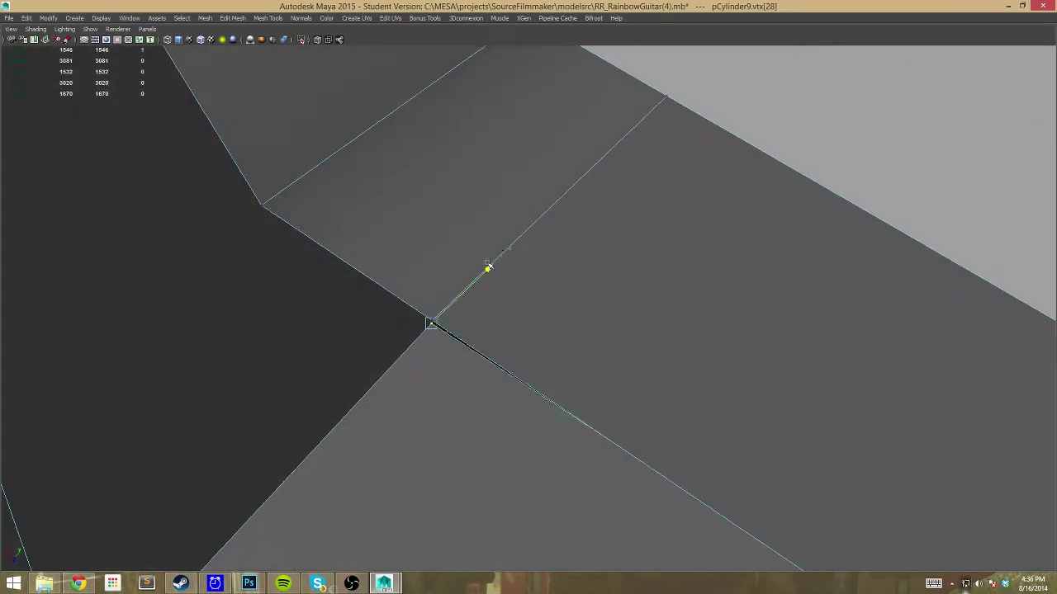
Undo the recent vertex and edge edits on the neck and shell
{"action": "key", "text": "ctrl+z"}
{"action": "key", "text": "ctrl+z"}
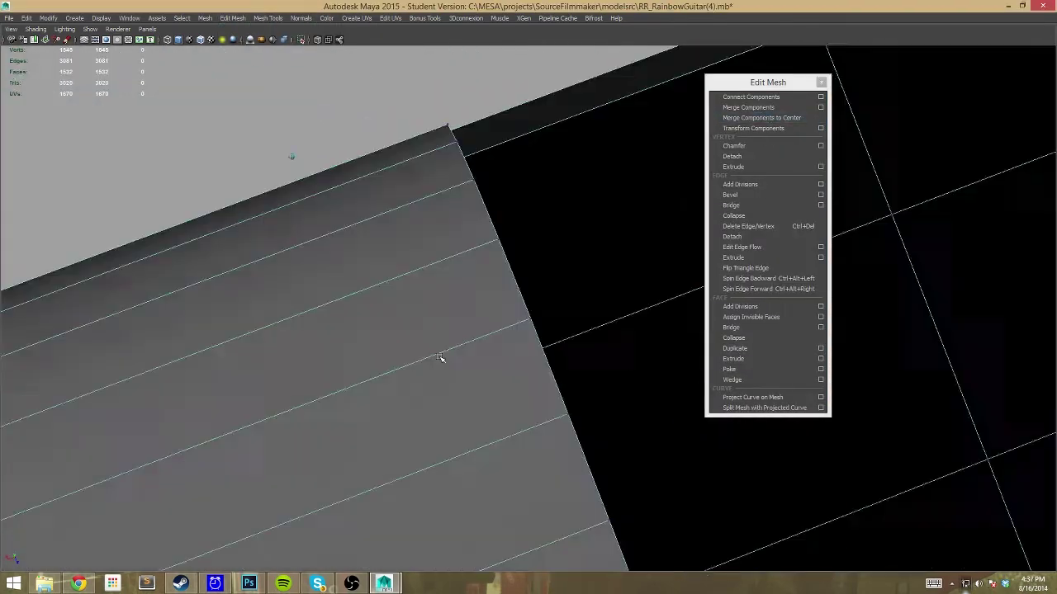
{"action": "key", "text": "ctrl+z"}
{"action": "key", "text": "ctrl+z"}
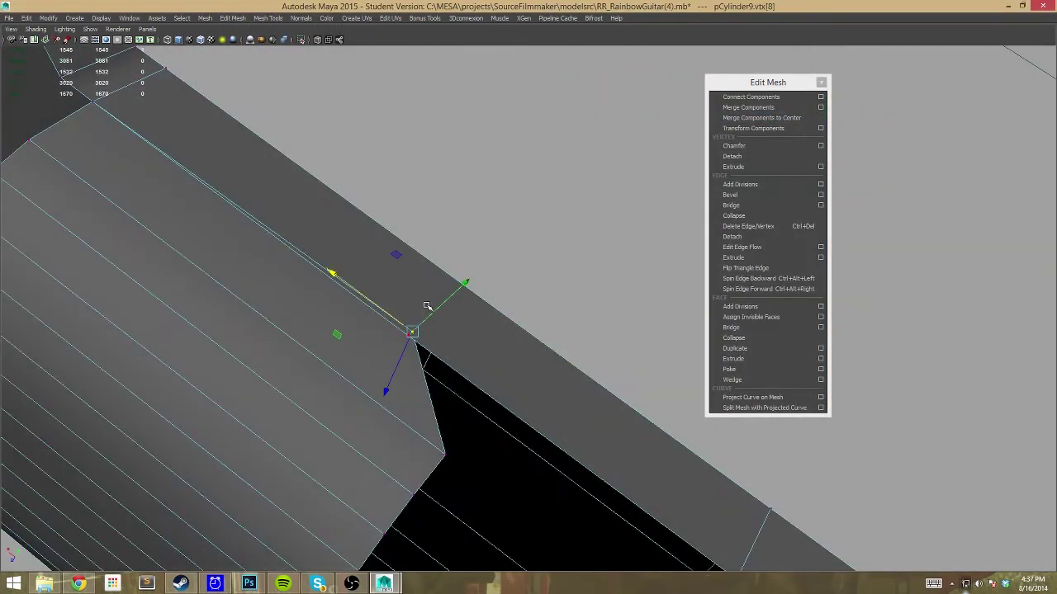
{"action": "key", "text": "ctrl+z"}
{"action": "key", "text": "ctrl+z"}
{"action": "key", "text": "ctrl+z"}
{"action": "key", "text": "ctrl+z"}
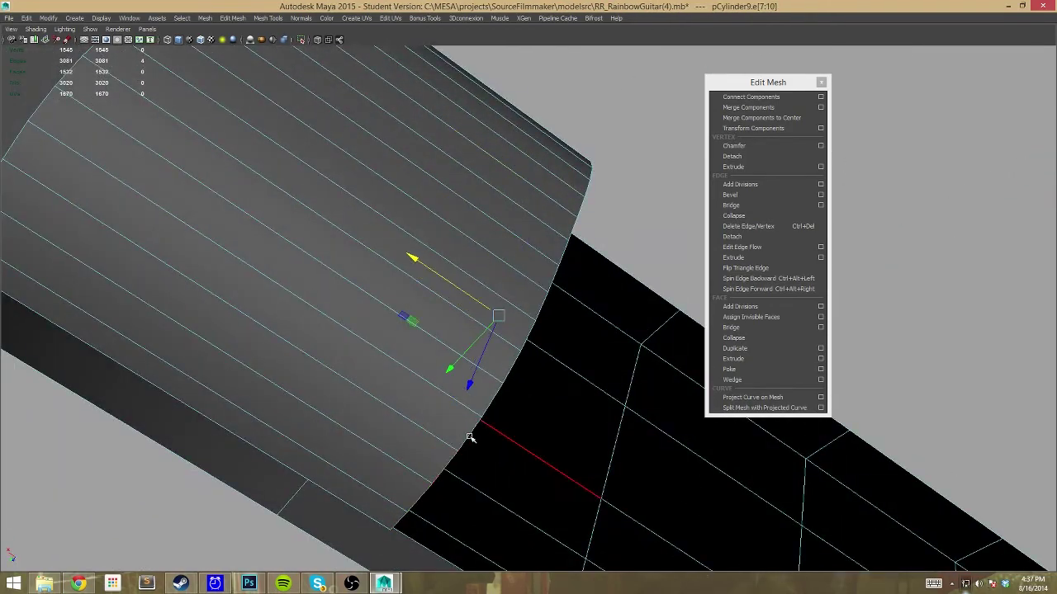
{"action": "key", "text": "ctrl+z"}
{"action": "key", "text": "ctrl+z"}
{"action": "key", "text": "ctrl+z"}
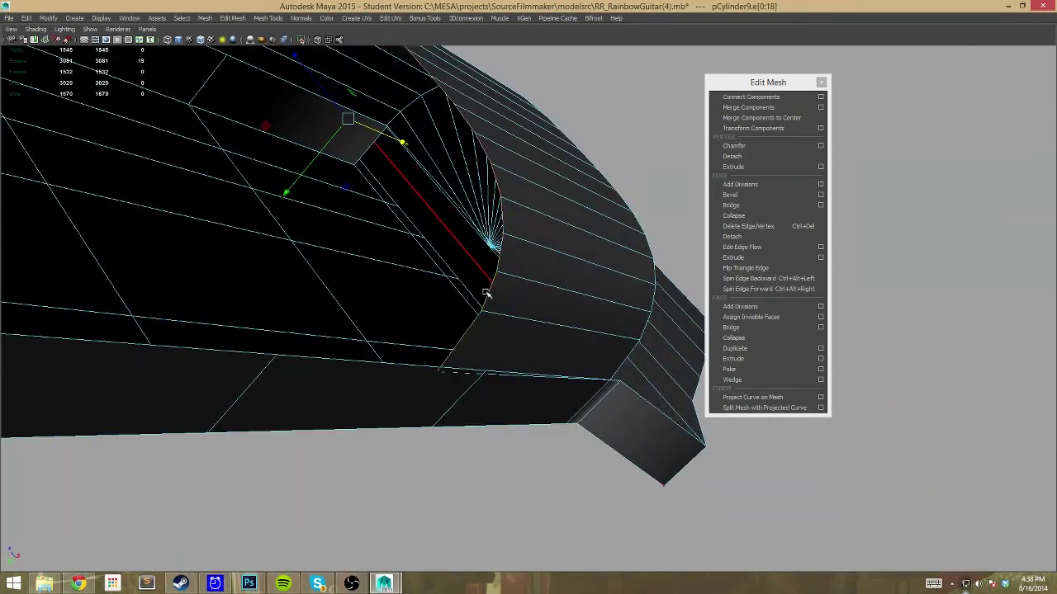
{"action": "key", "text": "ctrl+z"}
{"action": "key", "text": "ctrl+z"}
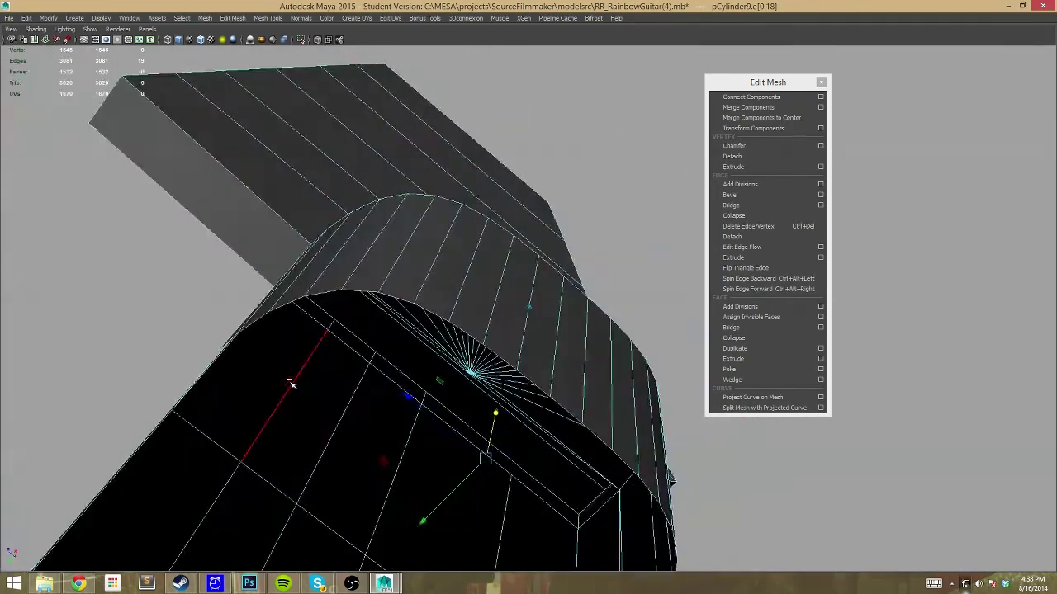
{"action": "key", "text": "ctrl+z"}
{"action": "key", "text": "ctrl+z"}
Keep undoing neck edits back to the polyExtrudeEdge12 edge extrusion
{"action": "key", "text": "ctrl+z"}
{"action": "key", "text": "ctrl+z"}
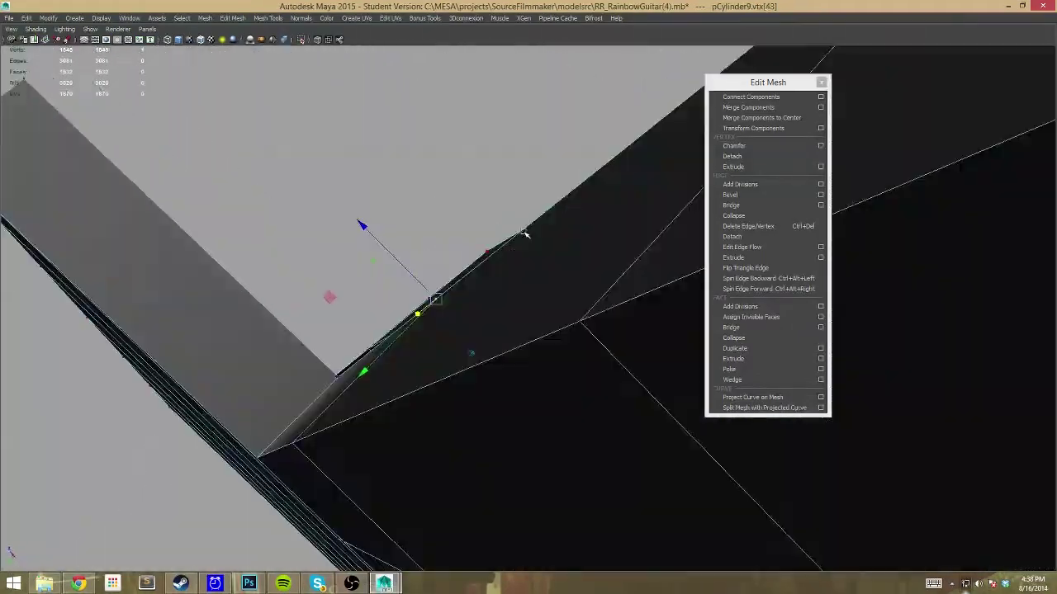
{"action": "key", "text": "ctrl+z"}
{"action": "right_click", "coordinate": [528, 345]}
{"action": "key", "text": "ctrl+z"}
{"action": "key", "text": "ctrl+z"}
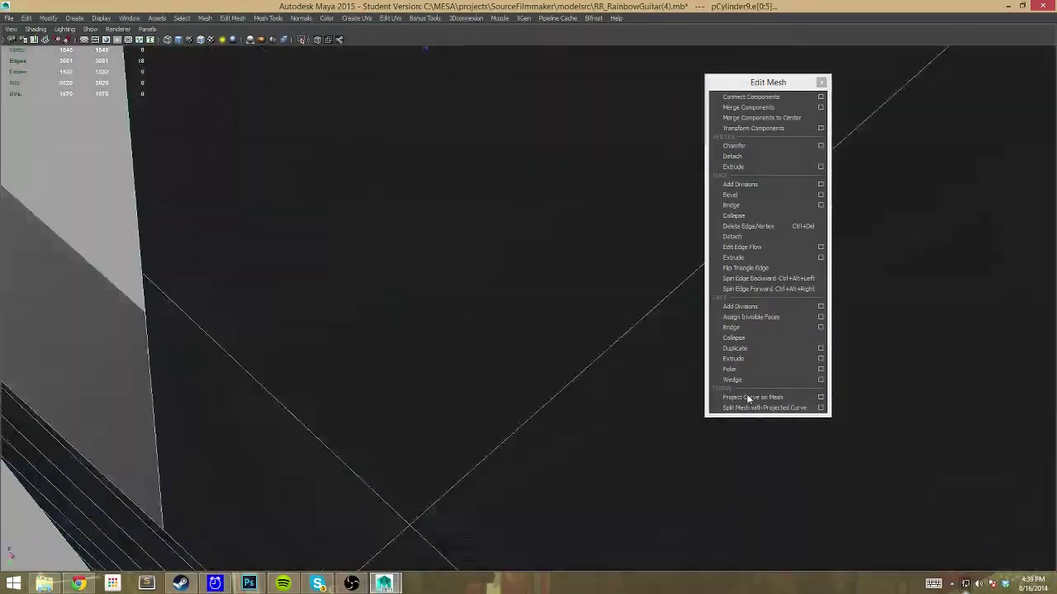
{"action": "key", "text": "ctrl+z"}
{"action": "key", "text": "ctrl+z"}
{"action": "key", "text": "ctrl+z"}
{"action": "key", "text": "ctrl+z"}
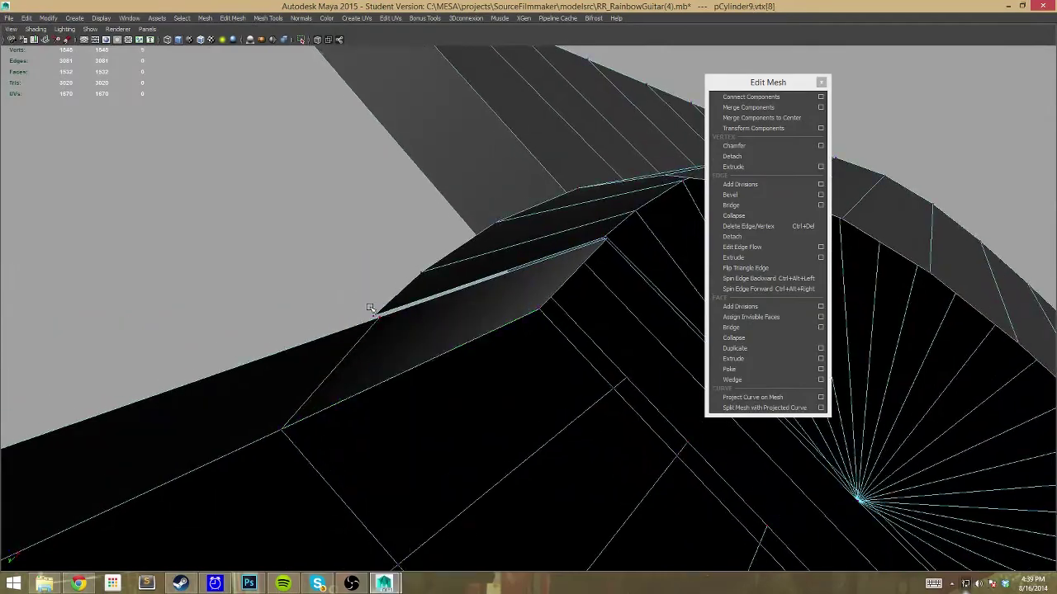
{"action": "key", "text": "ctrl+z"}
{"action": "key", "text": "ctrl+z"}
{"action": "key", "text": "ctrl+z"}
{"action": "key", "text": "ctrl+z"}
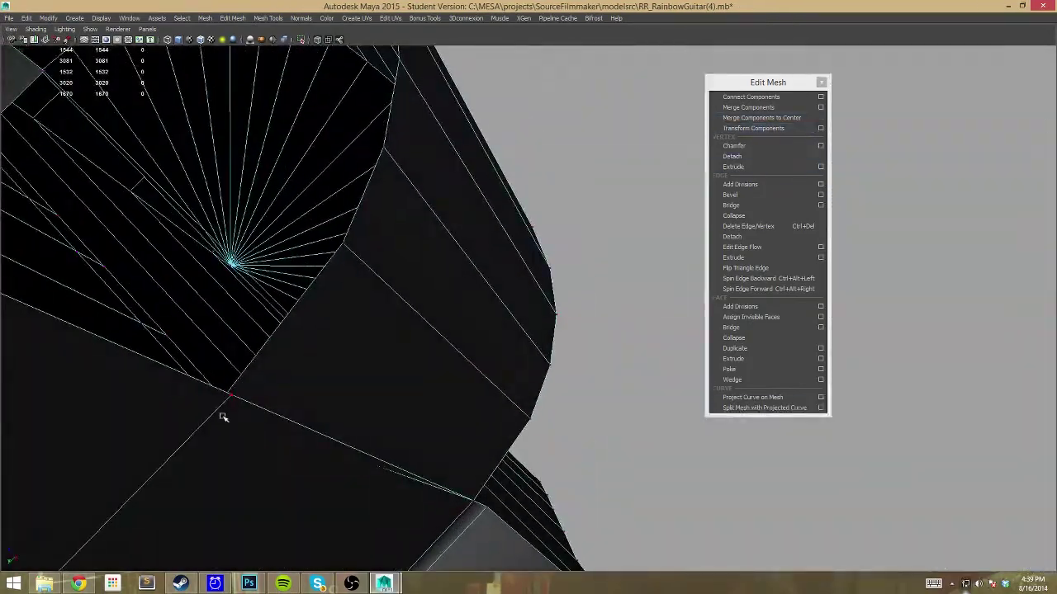
{"action": "key", "text": "ctrl+z"}
{"action": "key", "text": "ctrl+z"}
{"action": "key", "text": "ctrl+z"}
{"action": "key", "text": "ctrl+z"}
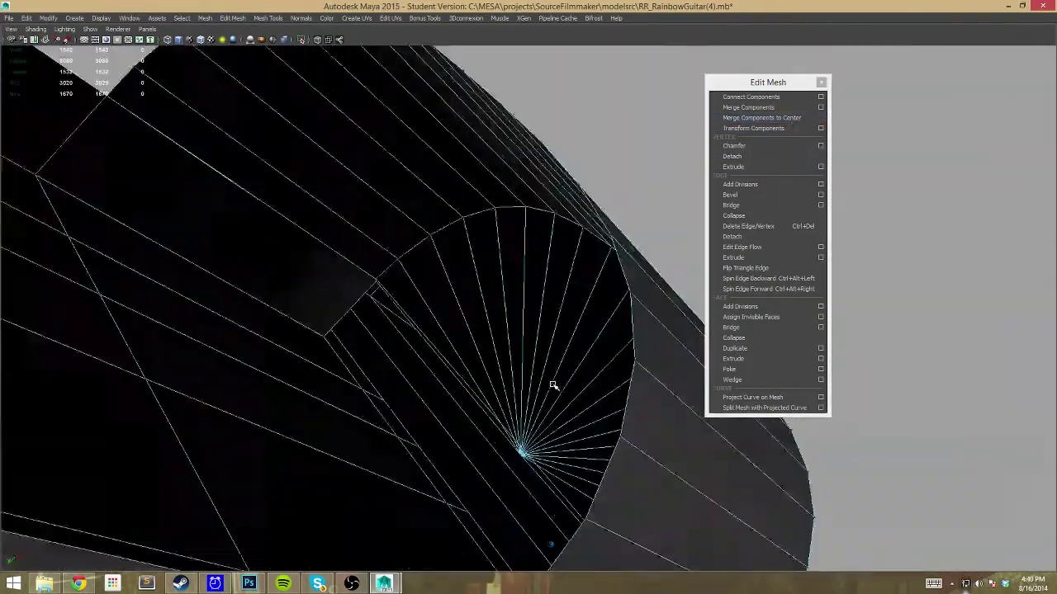
{"action": "key", "text": "ctrl+z"}
{"action": "right_click", "coordinate": [534, 246]}
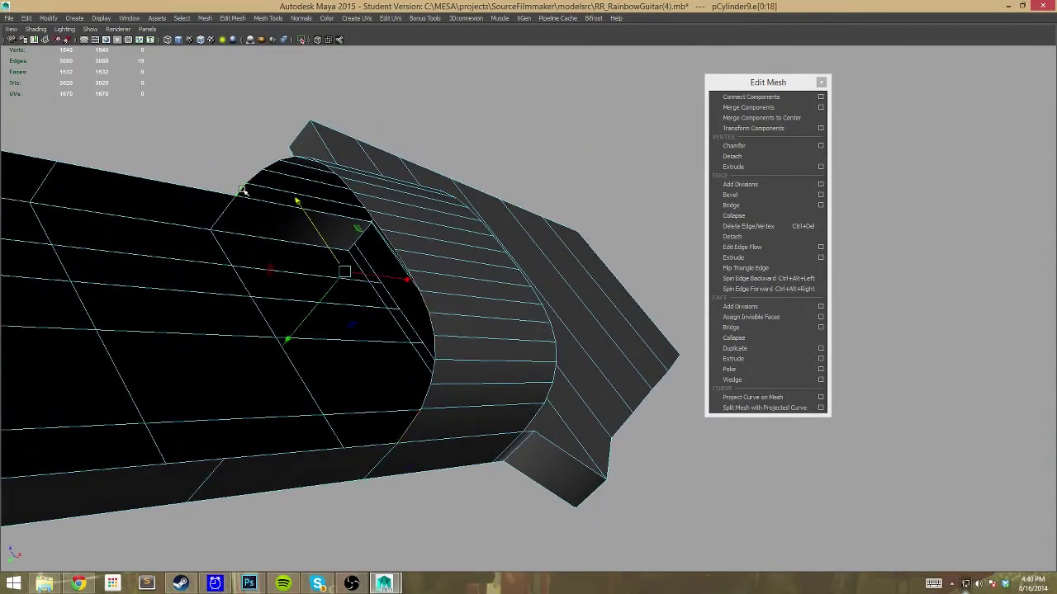
{"action": "key", "text": "ctrl+z"}
{"action": "key", "text": "ctrl+z"}
{"action": "key", "text": "ctrl+z"}
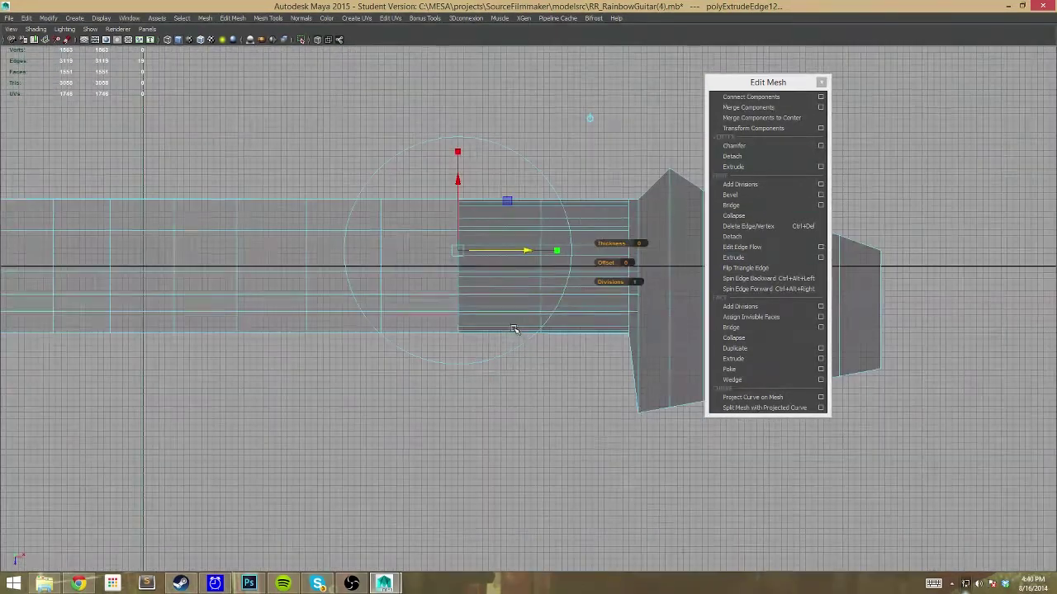
{"action": "key", "text": "ctrl+z"}
{"action": "key", "text": "ctrl+z"}
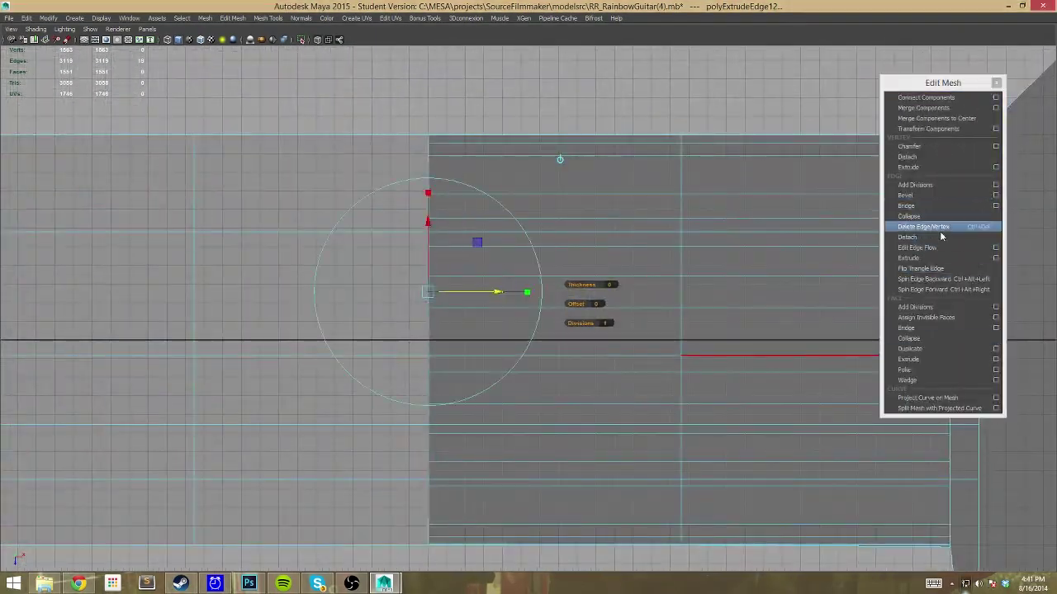
Redo the edge extrusions up to polyExtrudeEdge25, with 1823 vertices
{"action": "key", "text": "shift+z"}
{"action": "key", "text": "shift+z"}
{"action": "key", "text": "shift+z"}
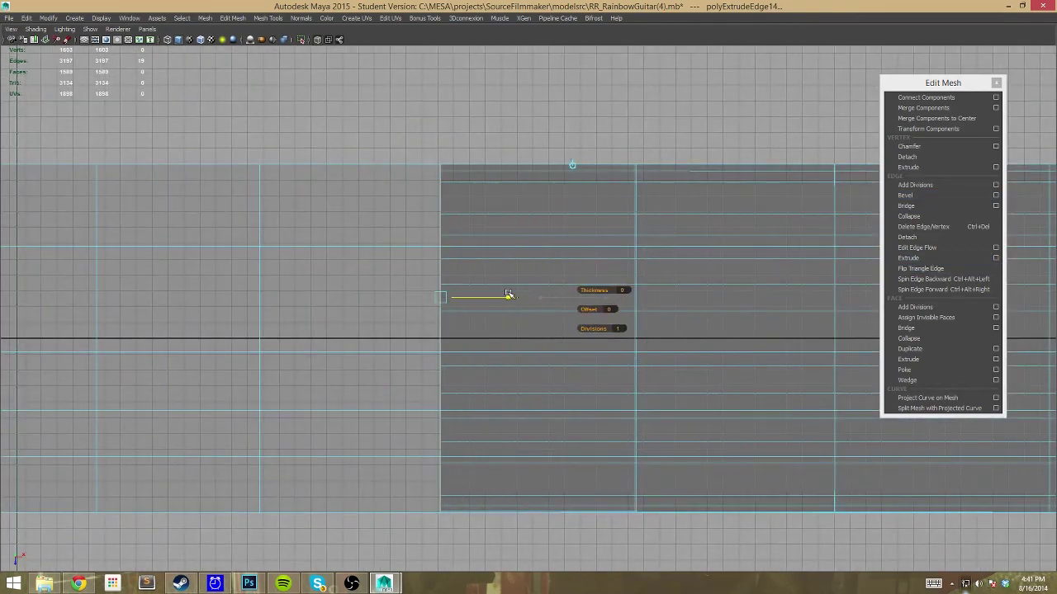
{"action": "key", "text": "shift+z"}
{"action": "key", "text": "shift+z"}
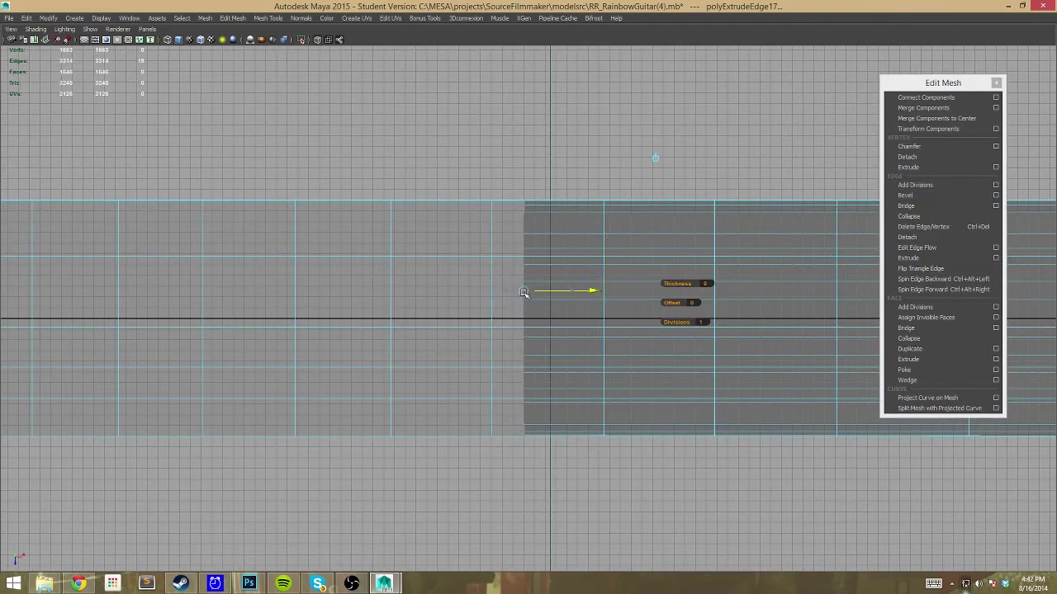
{"action": "key", "text": "shift+z"}
{"action": "key", "text": "shift+z"}
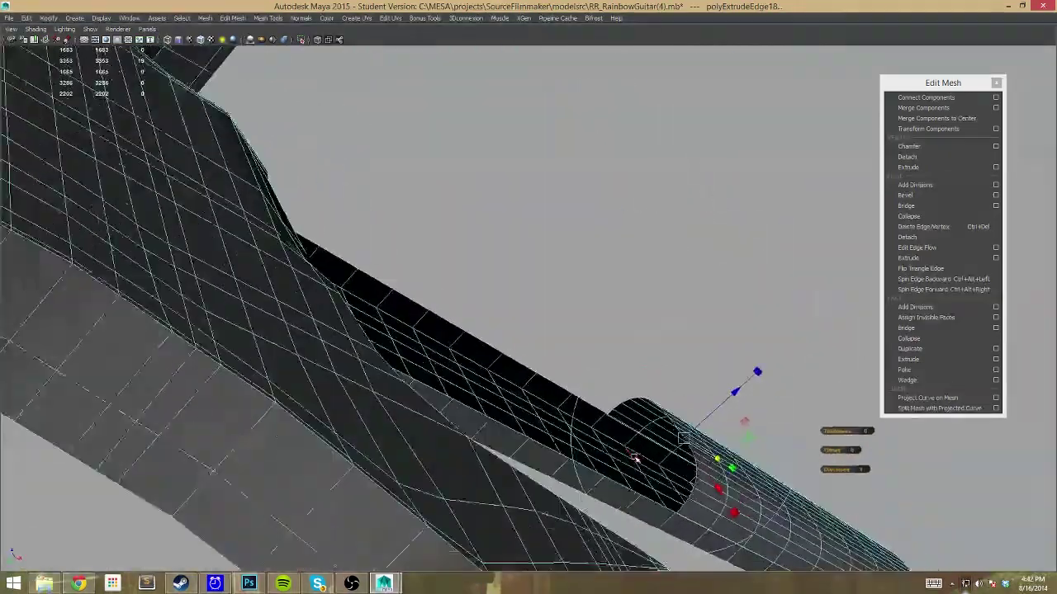
{"action": "key", "text": "space"}
{"action": "key", "text": "space"}
{"action": "key", "text": "shift+z"}
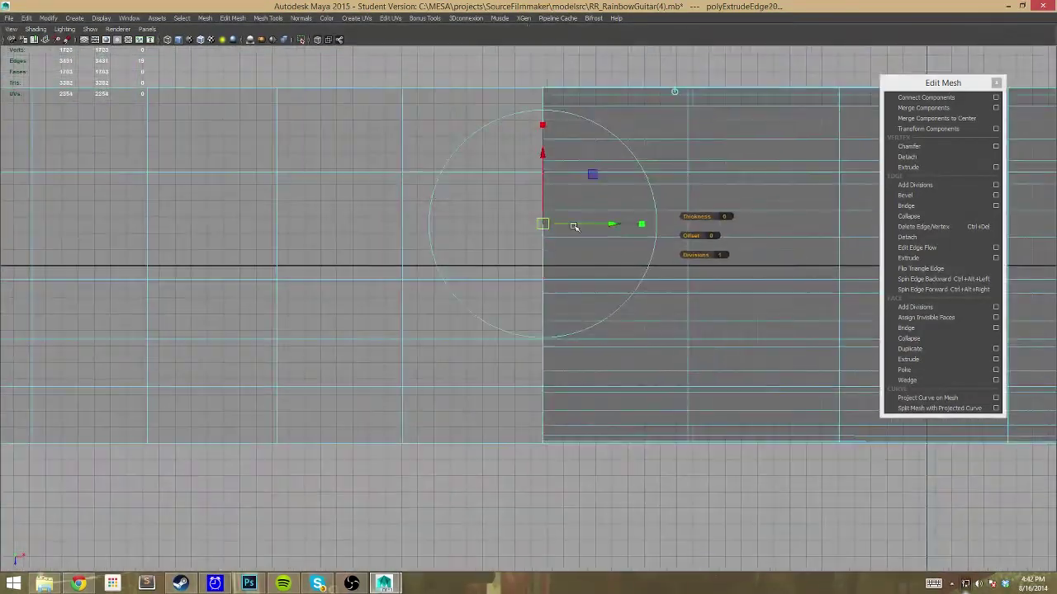
{"action": "key", "text": "shift+z"}
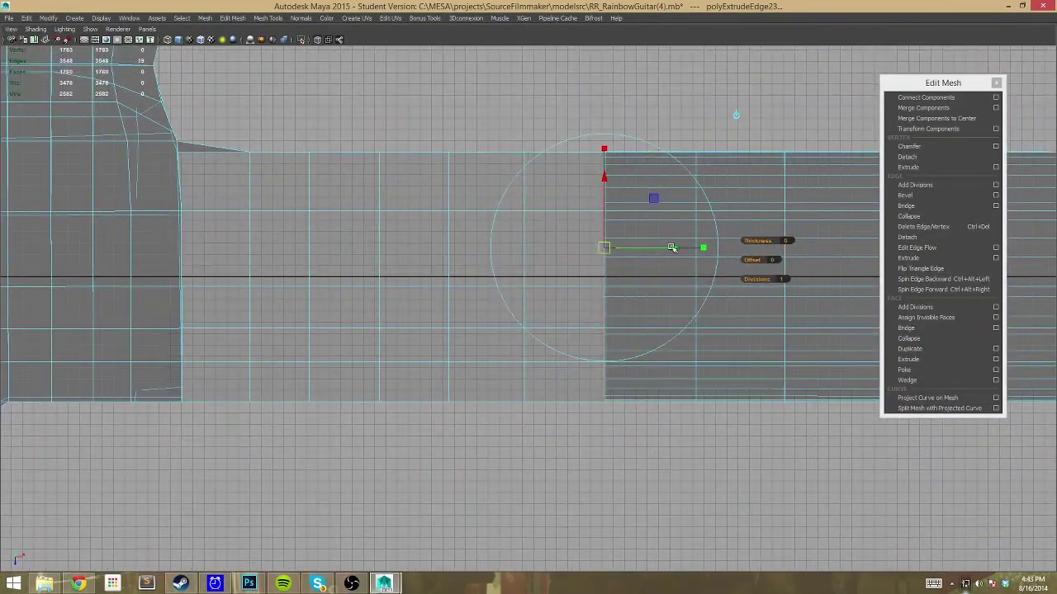
{"action": "key", "text": "shift+z"}
{"action": "key", "text": "shift+z"}
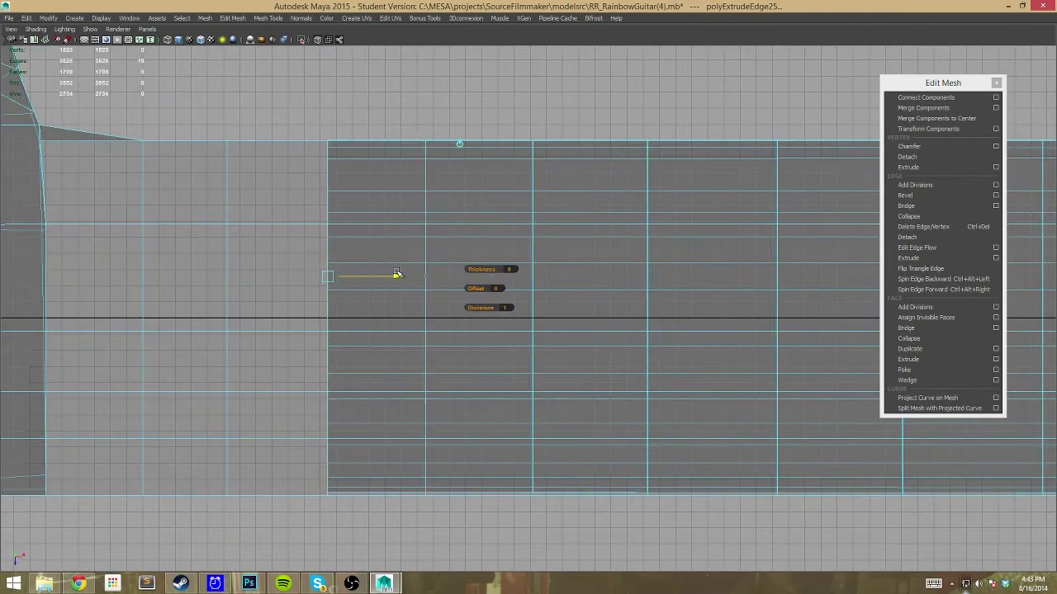
Step to the neck close-up view and weld the first stray vertex onto its neighbour
{"action": "key", "text": "shift+z"}
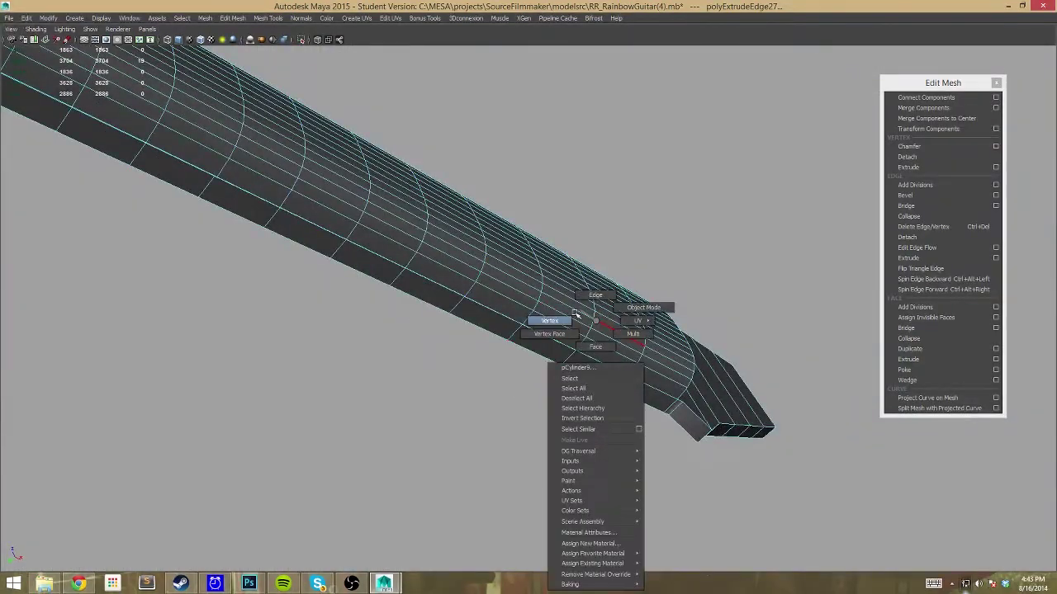
{"action": "key", "text": "shift+z"}
{"action": "key", "text": "shift+z"}
{"action": "key", "text": "shift+z"}
{"action": "key", "text": "shift+z"}
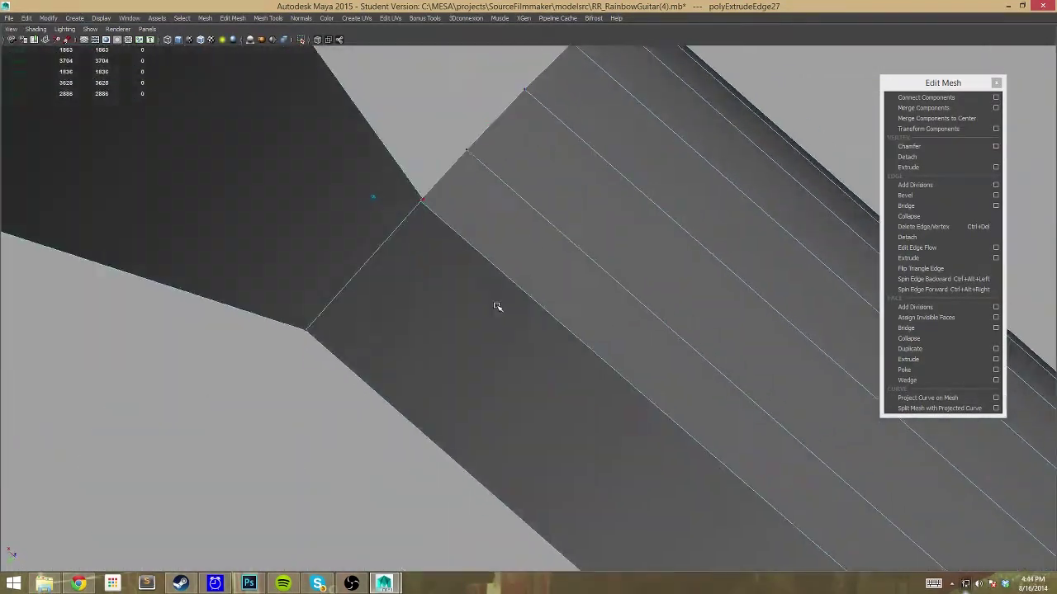
{"action": "key", "text": "shift+z"}
{"action": "key", "text": "shift+z"}
{"action": "key", "text": "shift+z"}
{"action": "key", "text": "shift+z"}
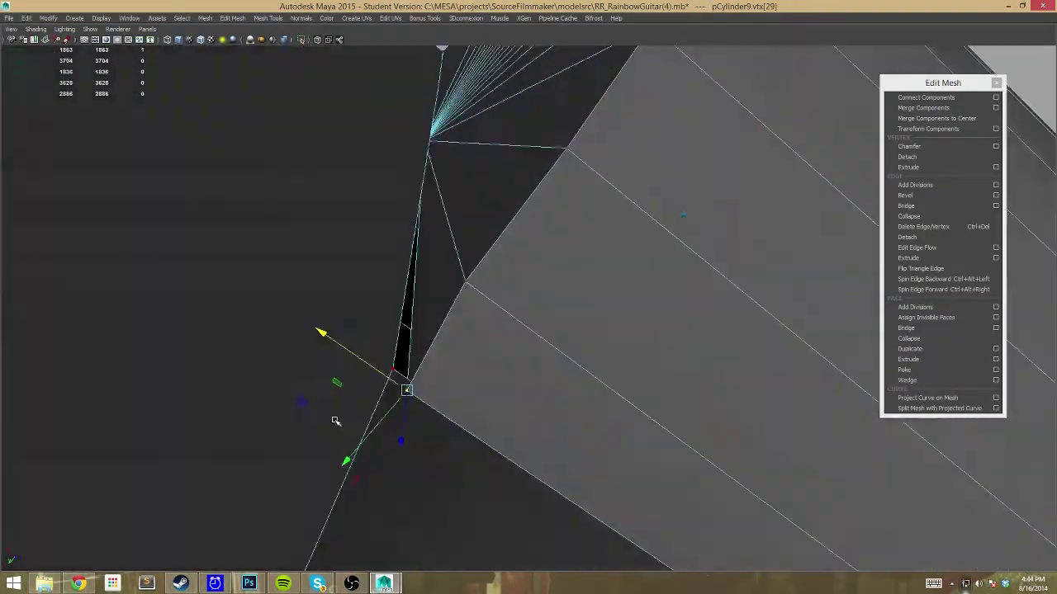
{"action": "key", "text": "shift+z"}
{"action": "key", "text": "shift+z"}
{"action": "key", "text": "shift+z"}
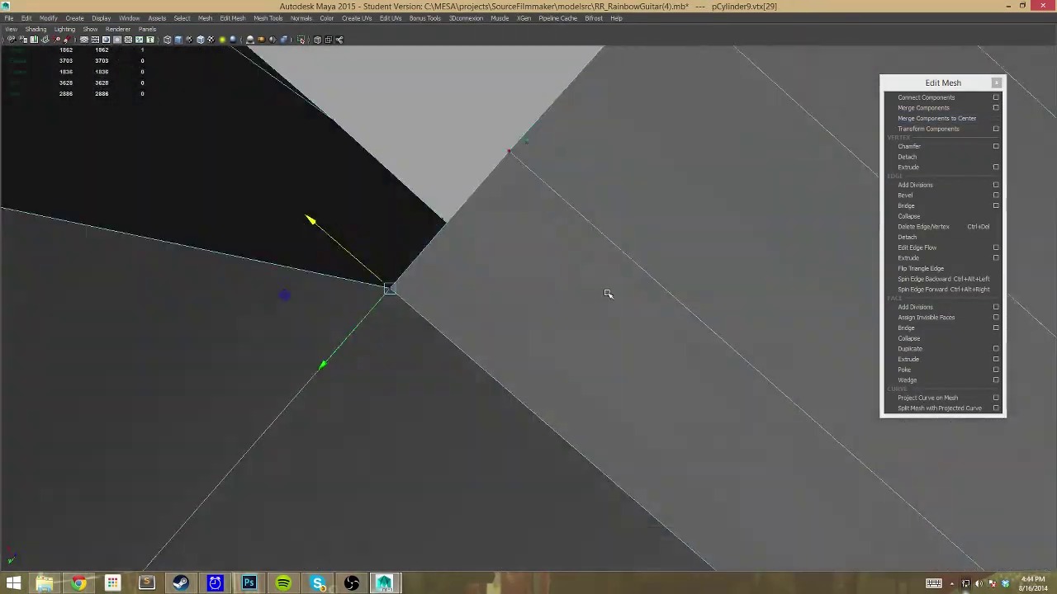
{"action": "key", "text": "shift+z"}
{"action": "key", "text": "shift+z"}
{"action": "right_click_drag", "start_coordinate": [593, 332], "coordinate": [665, 373], "text": "alt"}
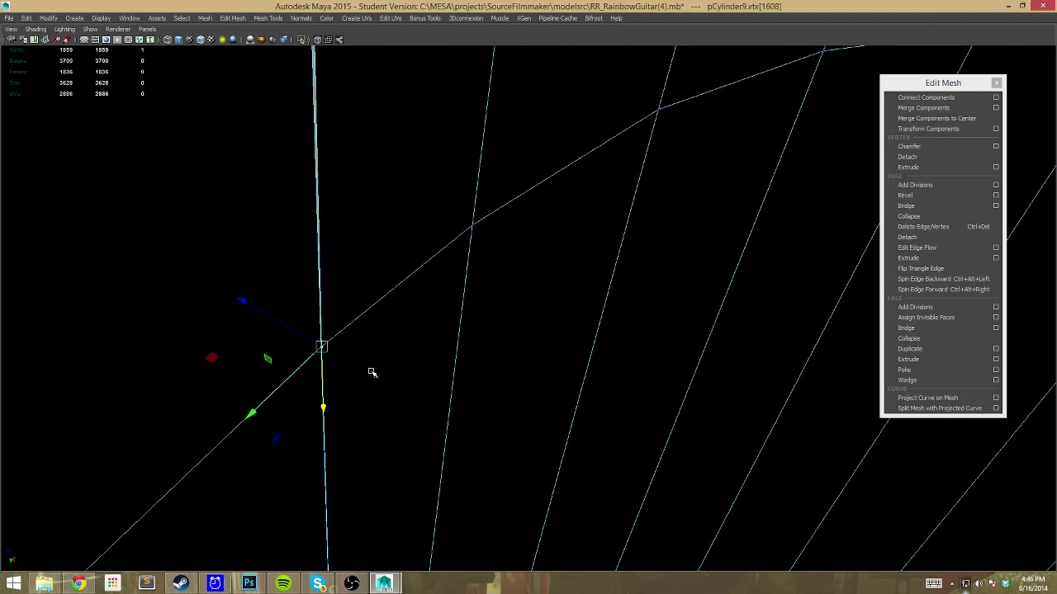
{"action": "left_click_drag", "start_coordinate": [372, 372], "coordinate": [331, 266], "text": "alt"}
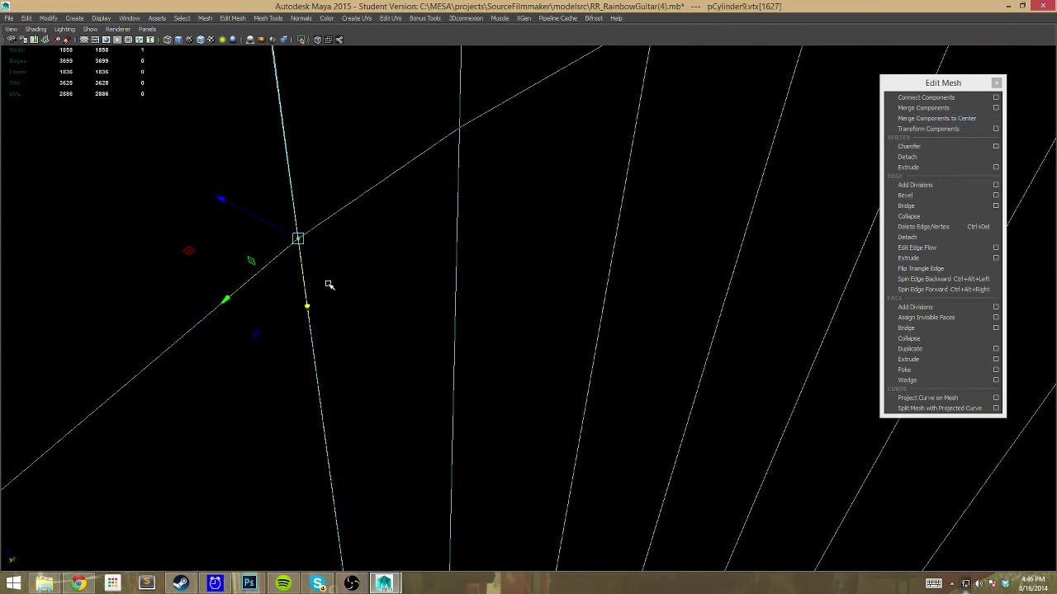
Weld a second stray vertex on the neck tube onto its neighbour
{"action": "left_click", "coordinate": [936, 118]}
{"action": "right_click_drag", "start_coordinate": [297, 488], "coordinate": [370, 391], "text": "alt"}
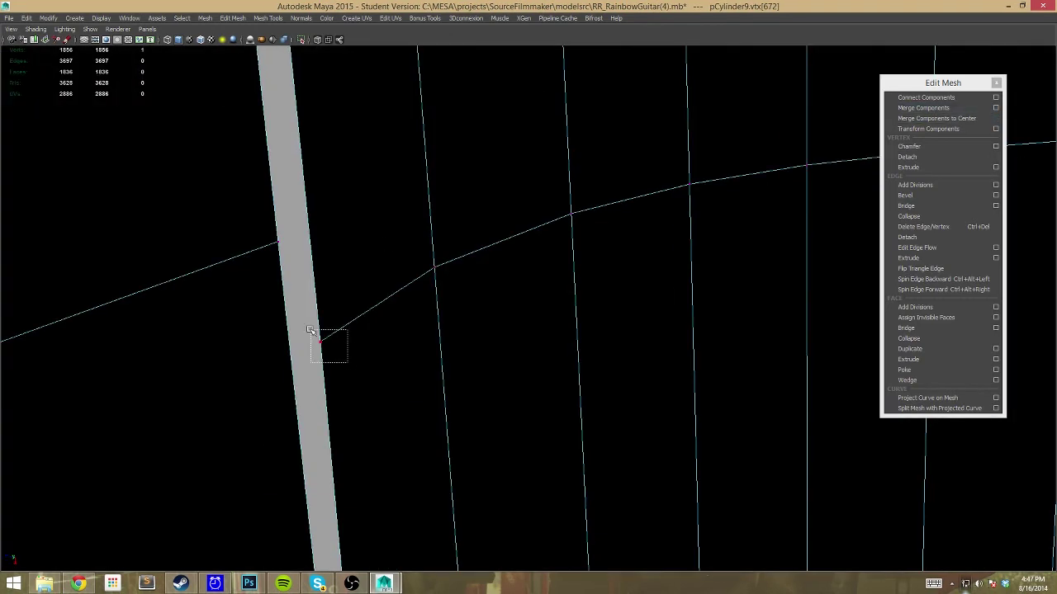
{"action": "left_click", "coordinate": [330, 342]}
{"action": "scroll", "coordinate": [343, 402], "scroll_direction": "down", "scroll_amount": 5}
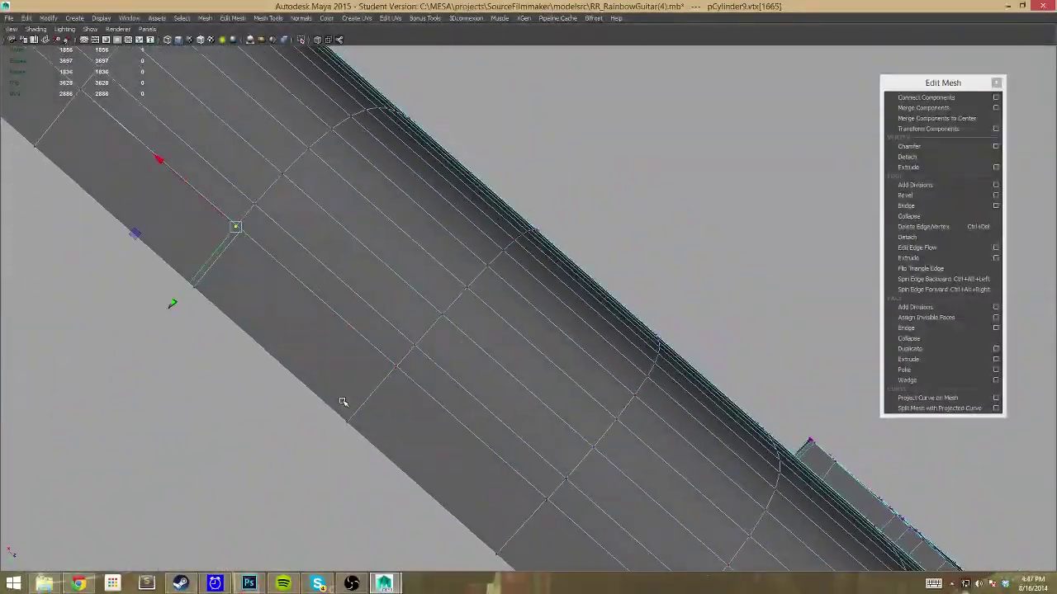
{"action": "right_click_drag", "start_coordinate": [448, 318], "coordinate": [448, 297]}
{"action": "left_click_drag", "start_coordinate": [490, 328], "coordinate": [430, 347], "text": "alt"}
Return to vertex selection and pick vertices where the neck edges cross
{"action": "left_click", "coordinate": [402, 251]}
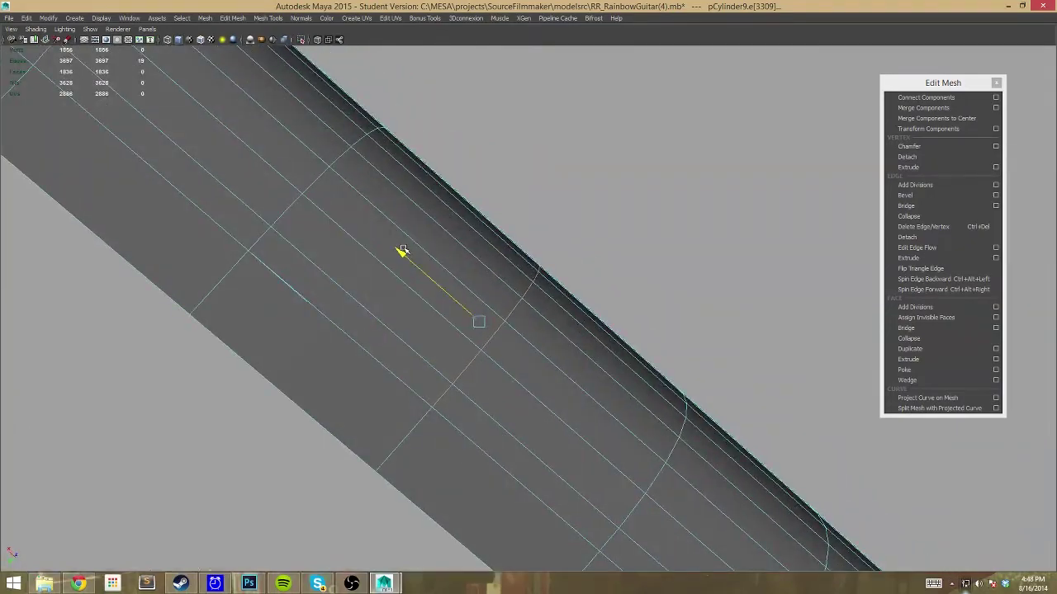
{"action": "scroll", "coordinate": [402, 250], "scroll_direction": "down", "scroll_amount": 3}
{"action": "key", "text": "F9"}
{"action": "mouse_move", "coordinate": [514, 373]}
{"action": "left_mouse_down", "text": "alt"}
{"action": "mouse_move", "coordinate": [424, 358]}
{"action": "mouse_move", "coordinate": [524, 235]}
{"action": "mouse_move", "coordinate": [578, 295]}
{"action": "left_mouse_up", "text": "alt"}
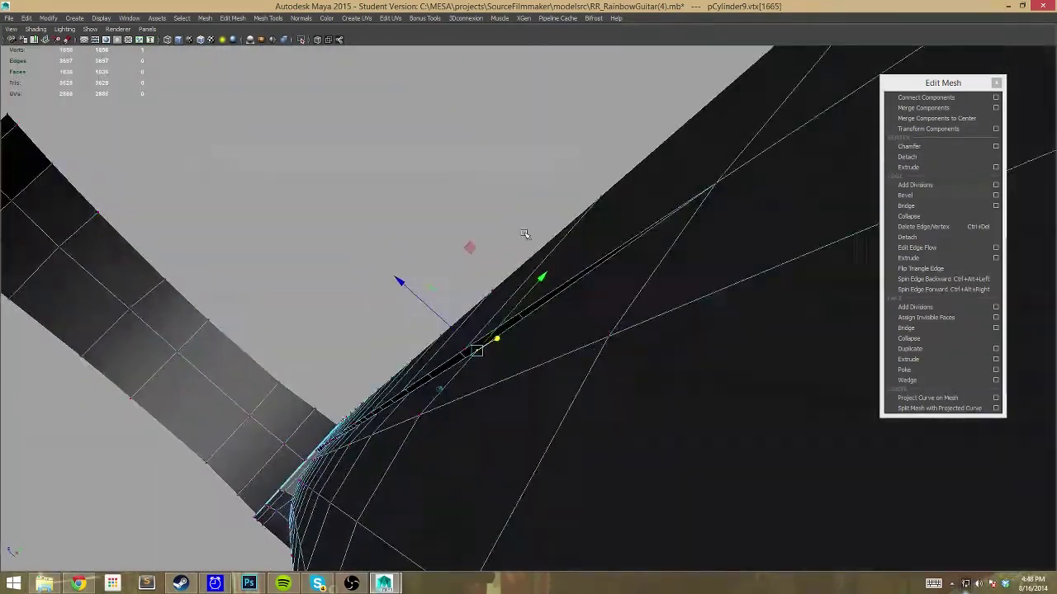
{"action": "left_click", "coordinate": [446, 346]}
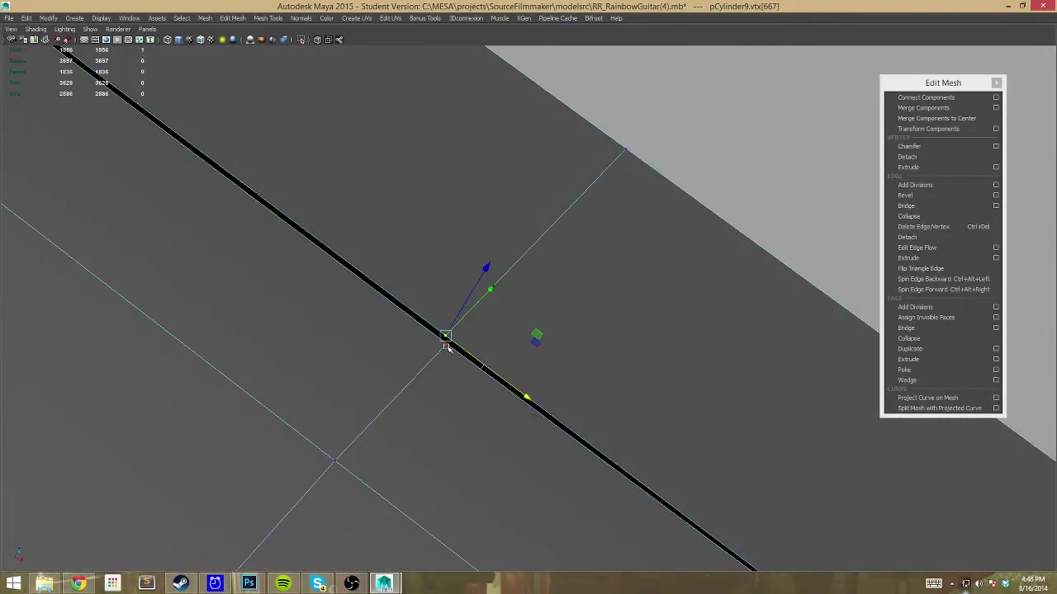
{"action": "left_click", "coordinate": [933, 124]}
{"action": "left_click_drag", "start_coordinate": [382, 318], "coordinate": [424, 397], "text": "alt"}
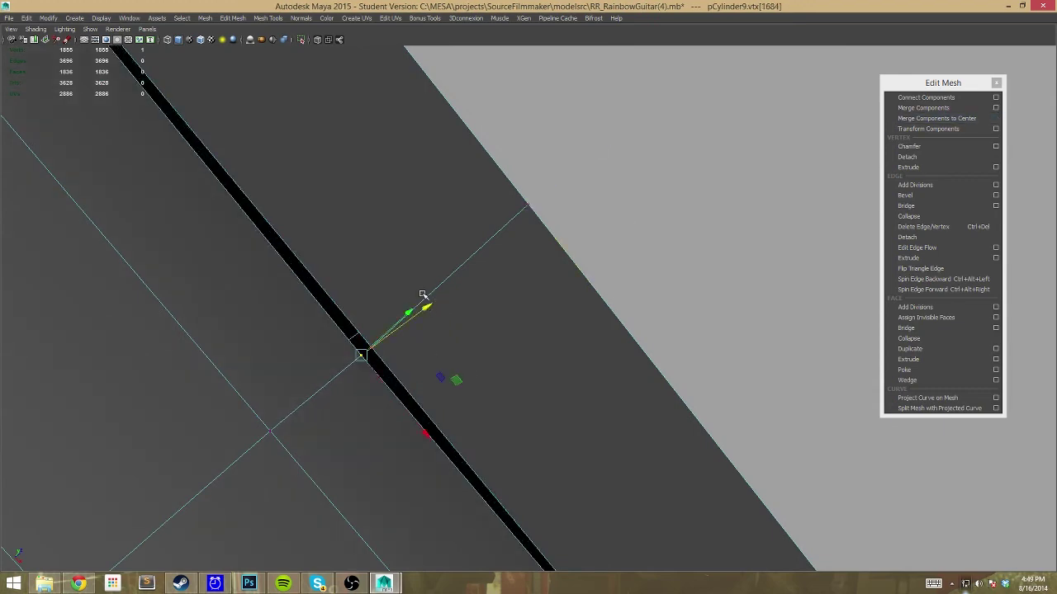
{"action": "mouse_move", "coordinate": [421, 294]}
{"action": "left_mouse_down", "text": "alt"}
{"action": "mouse_move", "coordinate": [342, 418]}
{"action": "mouse_move", "coordinate": [653, 173]}
{"action": "mouse_move", "coordinate": [477, 394]}
{"action": "left_mouse_up", "text": "alt"}
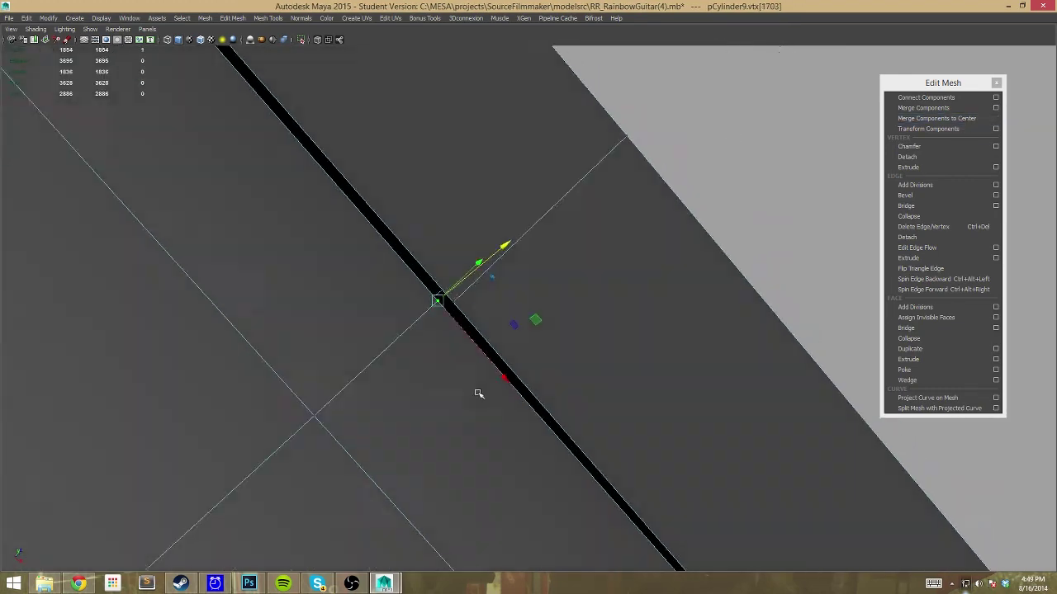
Weld several crossing vertices onto their neighbours along the neck
{"action": "left_click", "coordinate": [347, 373]}
{"action": "mouse_move", "coordinate": [348, 373]}
{"action": "left_mouse_down", "text": "alt"}
{"action": "mouse_move", "coordinate": [217, 432]}
{"action": "mouse_move", "coordinate": [141, 438]}
{"action": "mouse_move", "coordinate": [229, 438]}
{"action": "mouse_move", "coordinate": [394, 351]}
{"action": "left_mouse_up", "text": "alt"}
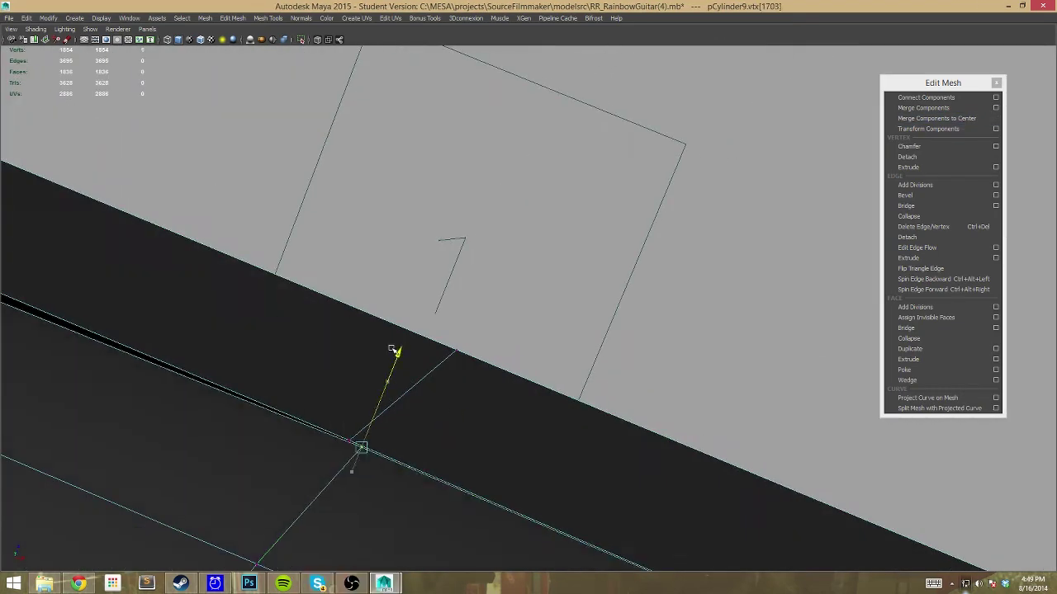
{"action": "mouse_move", "coordinate": [864, 176]}
{"action": "left_mouse_down", "text": "alt"}
{"action": "mouse_move", "coordinate": [543, 181]}
{"action": "mouse_move", "coordinate": [546, 151]}
{"action": "left_mouse_up", "text": "alt"}
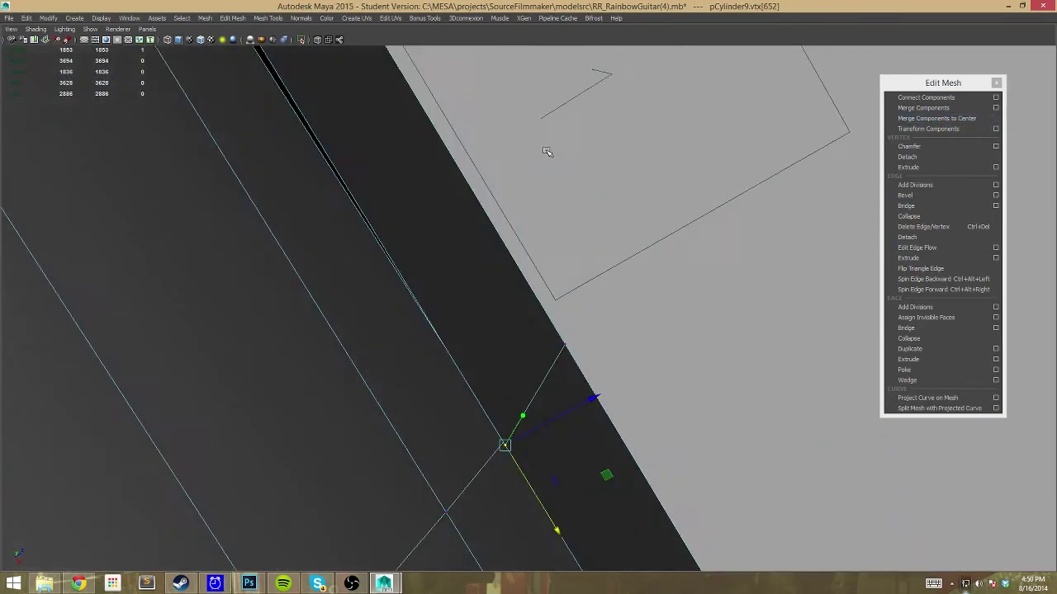
{"action": "left_click_drag", "start_coordinate": [620, 217], "coordinate": [468, 291], "text": "alt"}
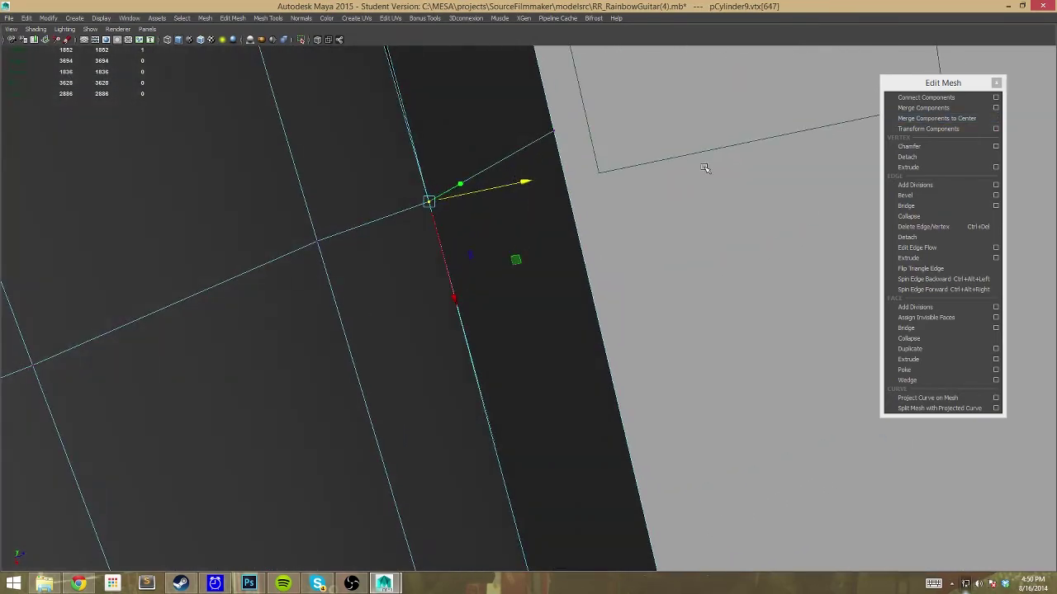
{"action": "mouse_move", "coordinate": [704, 168]}
{"action": "left_mouse_down", "text": "alt"}
{"action": "mouse_move", "coordinate": [473, 174]}
{"action": "mouse_move", "coordinate": [423, 450]}
{"action": "left_mouse_up", "text": "alt"}
{"action": "mouse_move", "coordinate": [422, 450]}
{"action": "left_mouse_down", "text": "alt"}
{"action": "mouse_move", "coordinate": [617, 143]}
{"action": "mouse_move", "coordinate": [510, 297]}
{"action": "mouse_move", "coordinate": [366, 405]}
{"action": "mouse_move", "coordinate": [319, 333]}
{"action": "mouse_move", "coordinate": [436, 495]}
{"action": "mouse_move", "coordinate": [443, 354]}
{"action": "mouse_move", "coordinate": [350, 342]}
{"action": "mouse_move", "coordinate": [422, 505]}
{"action": "left_mouse_up", "text": "alt"}
Weld another vertex along the edge, then clear the selection to view the whole neck
{"action": "left_click", "coordinate": [320, 332]}
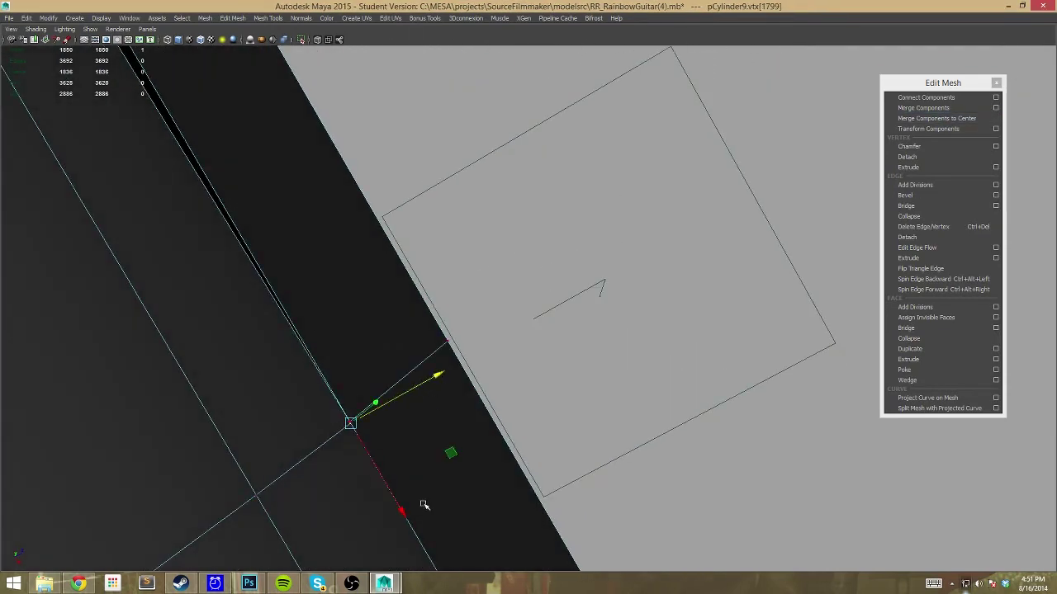
{"action": "left_click_drag", "start_coordinate": [627, 248], "coordinate": [557, 281], "text": "alt"}
{"action": "left_click_drag", "start_coordinate": [461, 262], "coordinate": [523, 326], "text": "alt"}
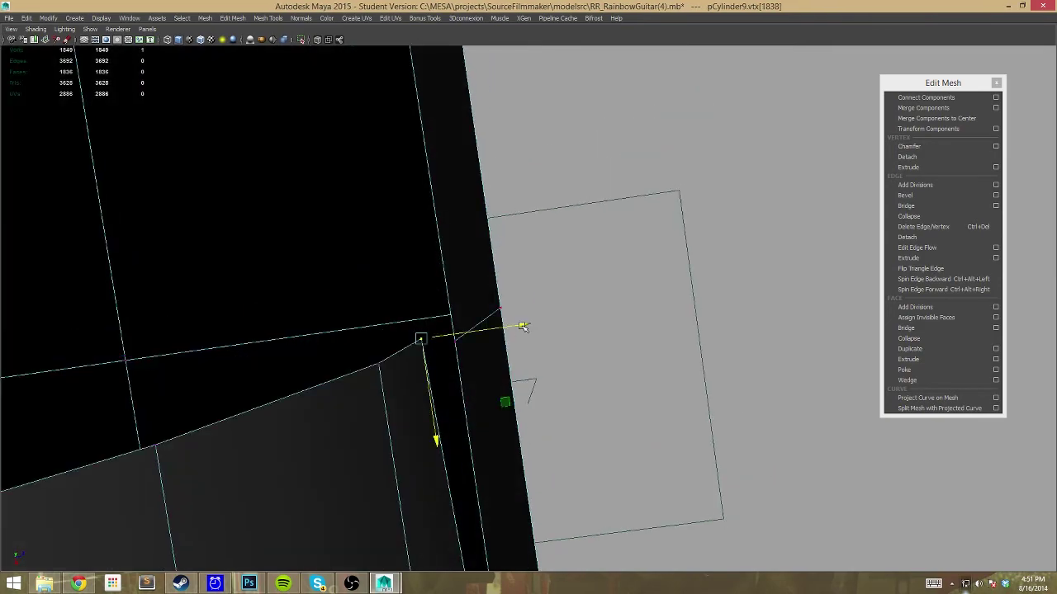
{"action": "left_click", "coordinate": [468, 440]}
{"action": "scroll", "coordinate": [468, 440], "scroll_direction": "down", "scroll_amount": 5}
{"action": "mouse_move", "coordinate": [469, 440]}
{"action": "left_mouse_down", "text": "alt"}
{"action": "mouse_move", "coordinate": [379, 358]}
{"action": "mouse_move", "coordinate": [250, 163]}
{"action": "mouse_move", "coordinate": [651, 443]}
{"action": "mouse_move", "coordinate": [573, 503]}
{"action": "mouse_move", "coordinate": [713, 371]}
{"action": "mouse_move", "coordinate": [561, 285]}
{"action": "mouse_move", "coordinate": [231, 252]}
{"action": "mouse_move", "coordinate": [447, 226]}
{"action": "mouse_move", "coordinate": [814, 413]}
{"action": "mouse_move", "coordinate": [472, 284]}
{"action": "left_mouse_up", "text": "alt"}
Reselect the neck object and box-select faces and a vertex near its edge
{"action": "left_click", "coordinate": [576, 502]}
{"action": "right_click", "coordinate": [446, 227]}
{"action": "left_click", "coordinate": [444, 252]}
{"action": "mouse_move", "coordinate": [472, 284]}
{"action": "left_mouse_down"}
{"action": "mouse_move", "coordinate": [314, 172]}
{"action": "mouse_move", "coordinate": [273, 95]}
{"action": "left_mouse_up"}
{"action": "mouse_move", "coordinate": [331, 272]}
{"action": "left_mouse_down", "text": "alt"}
{"action": "mouse_move", "coordinate": [347, 161]}
{"action": "mouse_move", "coordinate": [487, 330]}
{"action": "mouse_move", "coordinate": [636, 445]}
{"action": "mouse_move", "coordinate": [653, 320]}
{"action": "mouse_move", "coordinate": [619, 307]}
{"action": "mouse_move", "coordinate": [388, 420]}
{"action": "left_mouse_up", "text": "alt"}
{"action": "left_click_drag", "start_coordinate": [506, 430], "coordinate": [553, 479]}
{"action": "left_click_drag", "start_coordinate": [463, 353], "coordinate": [549, 406], "text": "alt"}
Pick further vertices around the neck mesh
{"action": "scroll", "coordinate": [534, 349], "scroll_direction": "up", "scroll_amount": 5}
{"action": "mouse_move", "coordinate": [549, 406]}
{"action": "left_mouse_down", "text": "alt"}
{"action": "mouse_move", "coordinate": [450, 389]}
{"action": "mouse_move", "coordinate": [421, 336]}
{"action": "left_mouse_up", "text": "alt"}
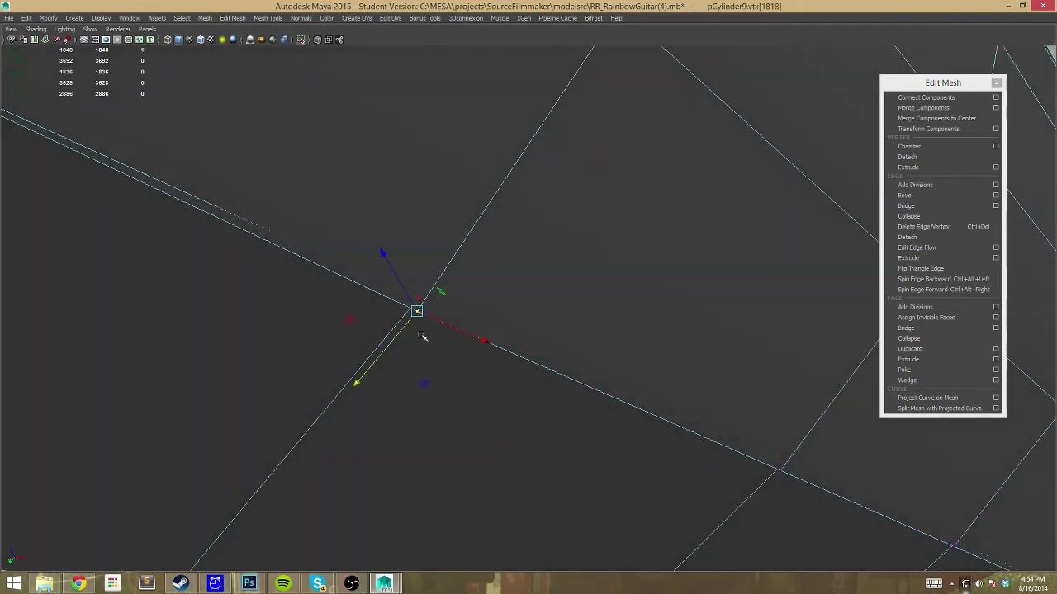
{"action": "left_click_drag", "start_coordinate": [485, 331], "coordinate": [510, 385], "text": "alt"}
{"action": "left_click", "coordinate": [537, 350]}
{"action": "mouse_move", "coordinate": [578, 401]}
{"action": "left_mouse_down", "text": "alt"}
{"action": "mouse_move", "coordinate": [597, 394]}
{"action": "mouse_move", "coordinate": [503, 493]}
{"action": "left_mouse_up", "text": "alt"}
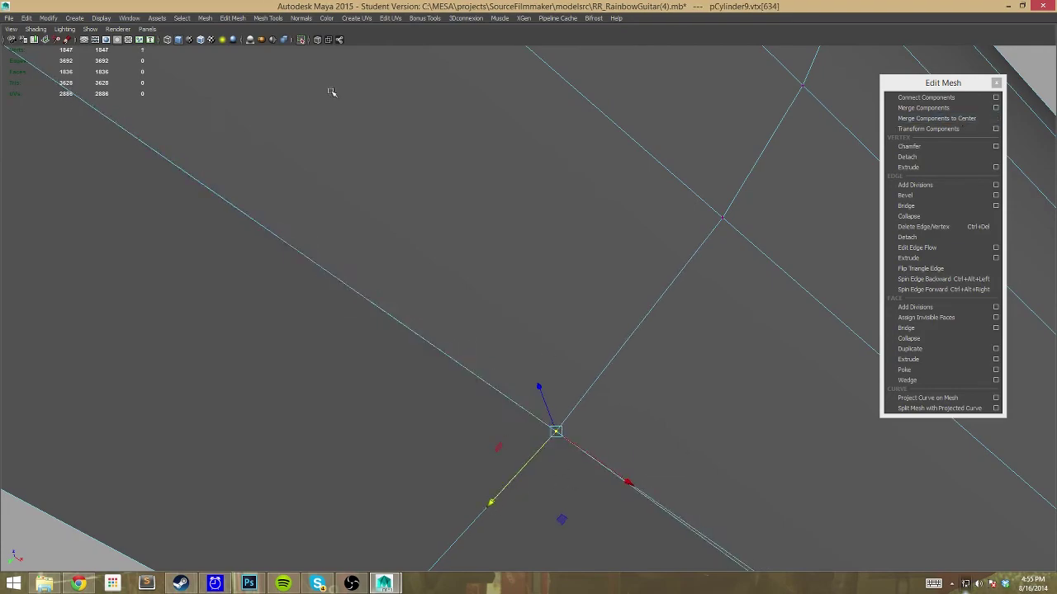
Orbit and zoom in close to the next edge crossing on the neck
{"action": "mouse_move", "coordinate": [331, 92]}
{"action": "left_mouse_down", "text": "alt"}
{"action": "mouse_move", "coordinate": [537, 358]}
{"action": "mouse_move", "coordinate": [493, 359]}
{"action": "mouse_move", "coordinate": [545, 297]}
{"action": "mouse_move", "coordinate": [562, 376]}
{"action": "left_mouse_up", "text": "alt"}
{"action": "scroll", "coordinate": [576, 257], "scroll_direction": "up", "scroll_amount": 5}
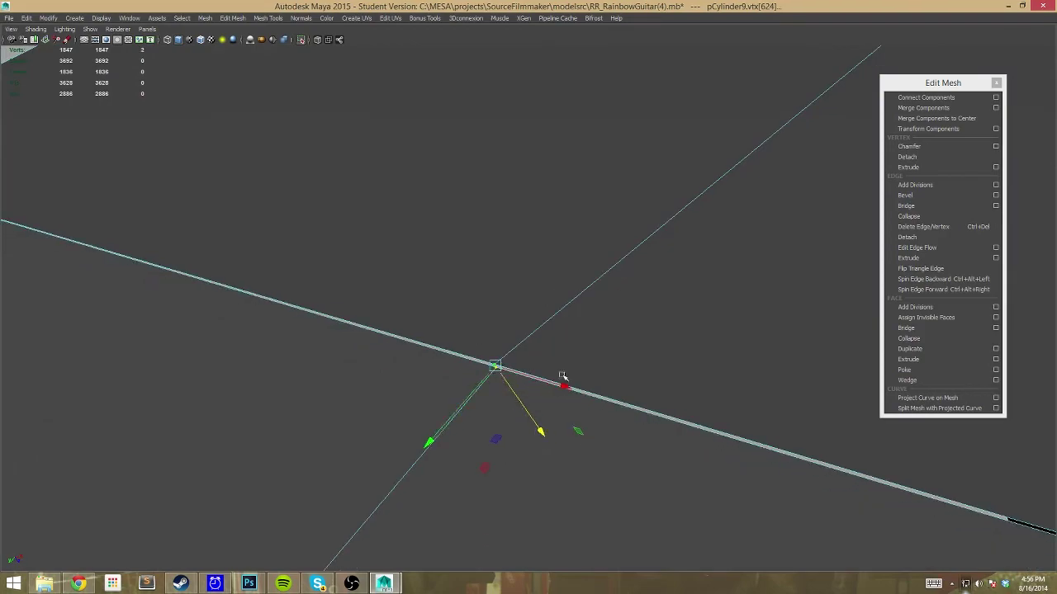
{"action": "mouse_move", "coordinate": [438, 426]}
{"action": "left_mouse_down", "text": "alt"}
{"action": "mouse_move", "coordinate": [521, 253]}
{"action": "mouse_move", "coordinate": [462, 313]}
{"action": "mouse_move", "coordinate": [521, 300]}
{"action": "mouse_move", "coordinate": [519, 311]}
{"action": "mouse_move", "coordinate": [458, 427]}
{"action": "mouse_move", "coordinate": [389, 394]}
{"action": "mouse_move", "coordinate": [482, 212]}
{"action": "left_mouse_up", "text": "alt"}
{"action": "scroll", "coordinate": [520, 311], "scroll_direction": "down", "scroll_amount": 3}
{"action": "scroll", "coordinate": [457, 427], "scroll_direction": "up", "scroll_amount": 2}
{"action": "scroll", "coordinate": [458, 427], "scroll_direction": "up", "scroll_amount": 4}
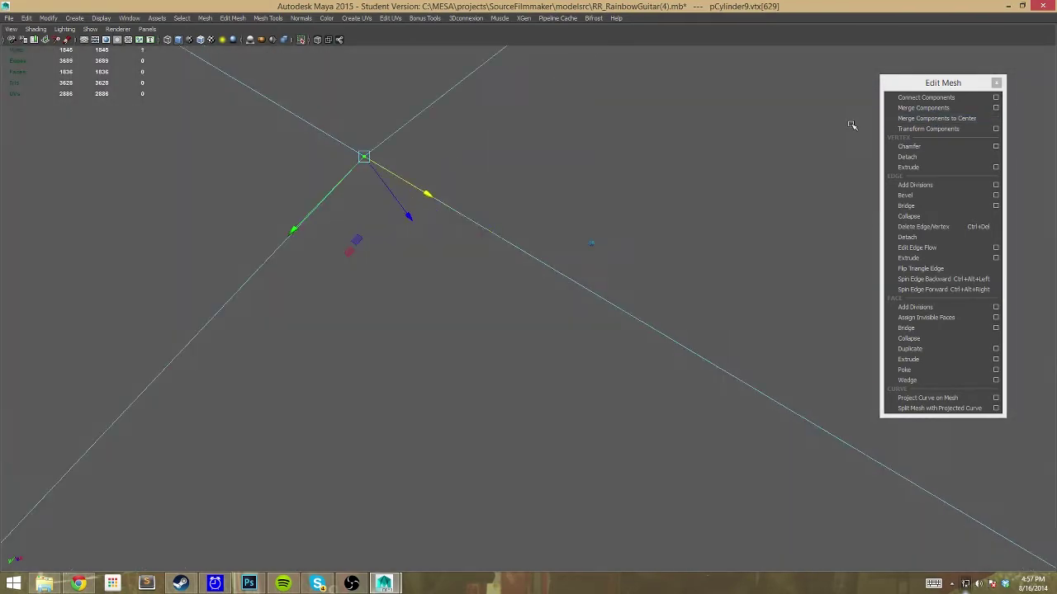
{"action": "left_click_drag", "start_coordinate": [851, 124], "coordinate": [459, 413], "text": "alt"}
Weld the vertices at the next edge crossings onto their neighbours
{"action": "left_click", "coordinate": [463, 464]}
{"action": "mouse_move", "coordinate": [484, 485]}
{"action": "left_mouse_down", "text": "alt"}
{"action": "mouse_move", "coordinate": [429, 297]}
{"action": "mouse_move", "coordinate": [356, 414]}
{"action": "mouse_move", "coordinate": [458, 408]}
{"action": "left_mouse_up", "text": "alt"}
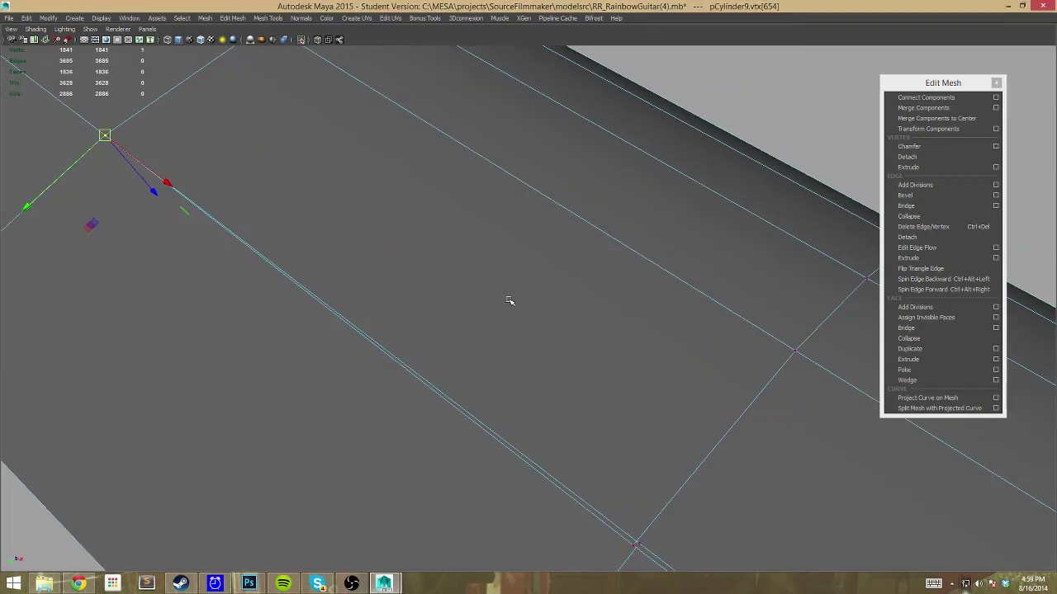
{"action": "left_click_drag", "start_coordinate": [509, 301], "coordinate": [570, 415], "text": "alt"}
{"action": "left_click_drag", "start_coordinate": [583, 379], "coordinate": [467, 459], "text": "alt"}
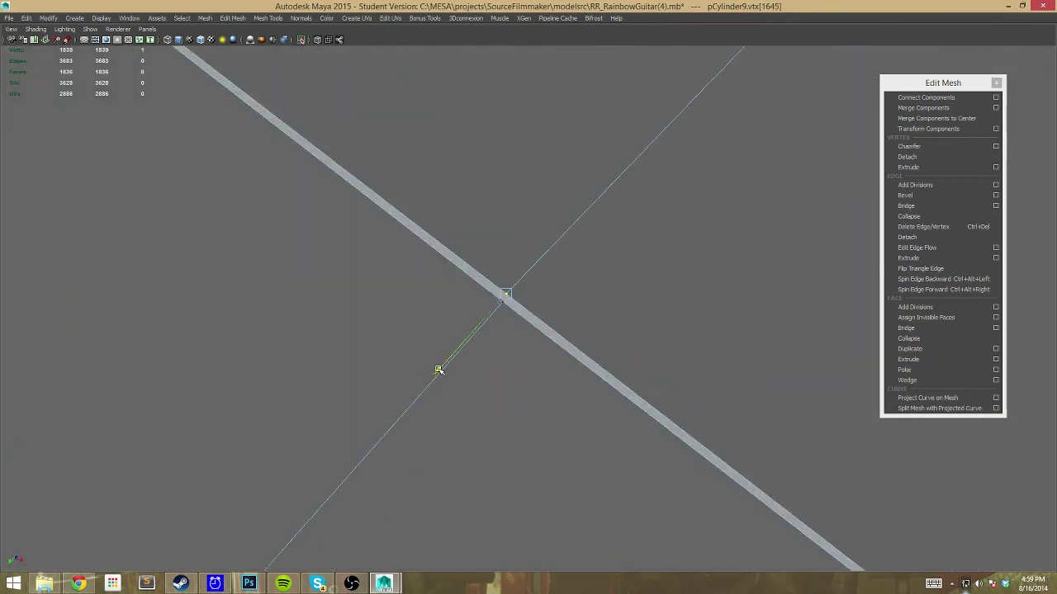
{"action": "left_click_drag", "start_coordinate": [565, 374], "coordinate": [512, 412], "text": "alt"}
{"action": "left_click_drag", "start_coordinate": [500, 425], "coordinate": [479, 406]}
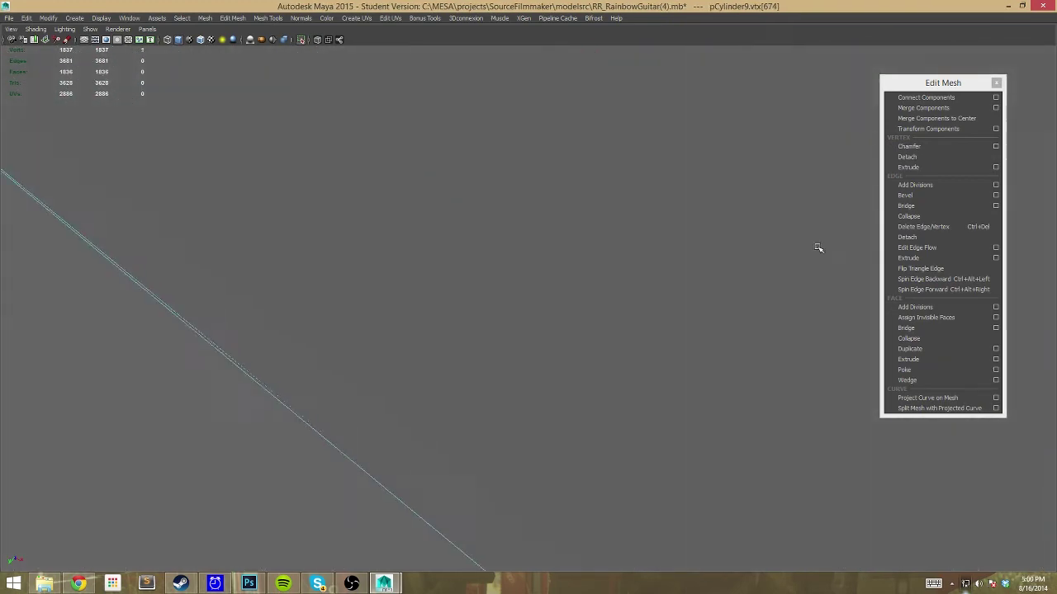
Select further stray vertices around the neck tube
{"action": "left_click", "coordinate": [462, 520]}
{"action": "mouse_move", "coordinate": [817, 248]}
{"action": "left_mouse_down", "text": "alt"}
{"action": "mouse_move", "coordinate": [462, 519]}
{"action": "mouse_move", "coordinate": [493, 437]}
{"action": "left_mouse_up", "text": "alt"}
{"action": "left_click_drag", "start_coordinate": [624, 429], "coordinate": [577, 299], "text": "alt"}
{"action": "left_click", "coordinate": [577, 299]}
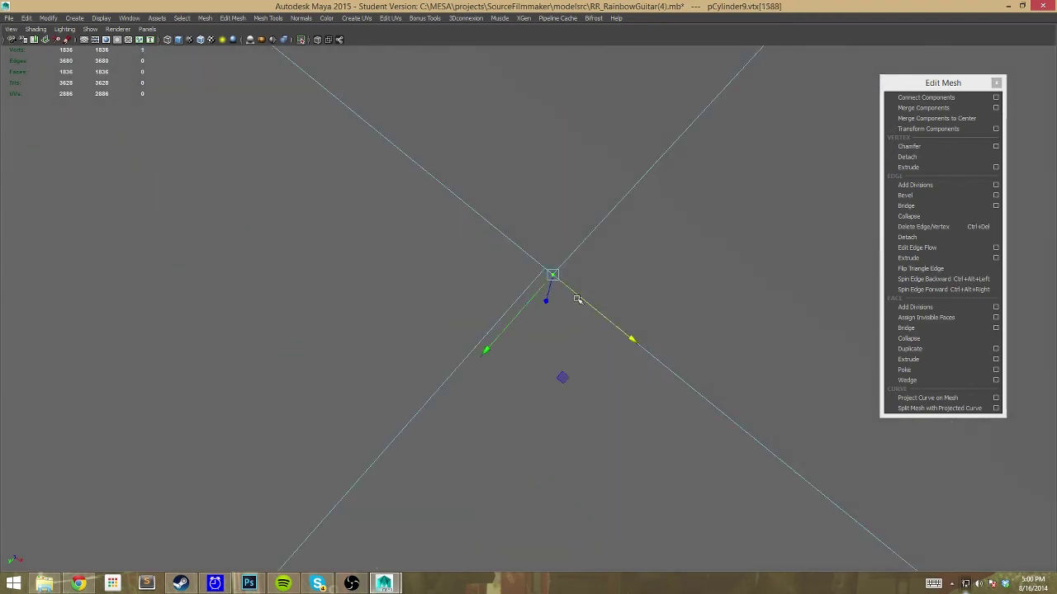
{"action": "left_click_drag", "start_coordinate": [537, 231], "coordinate": [603, 385], "text": "alt"}
{"action": "left_click", "coordinate": [442, 374]}
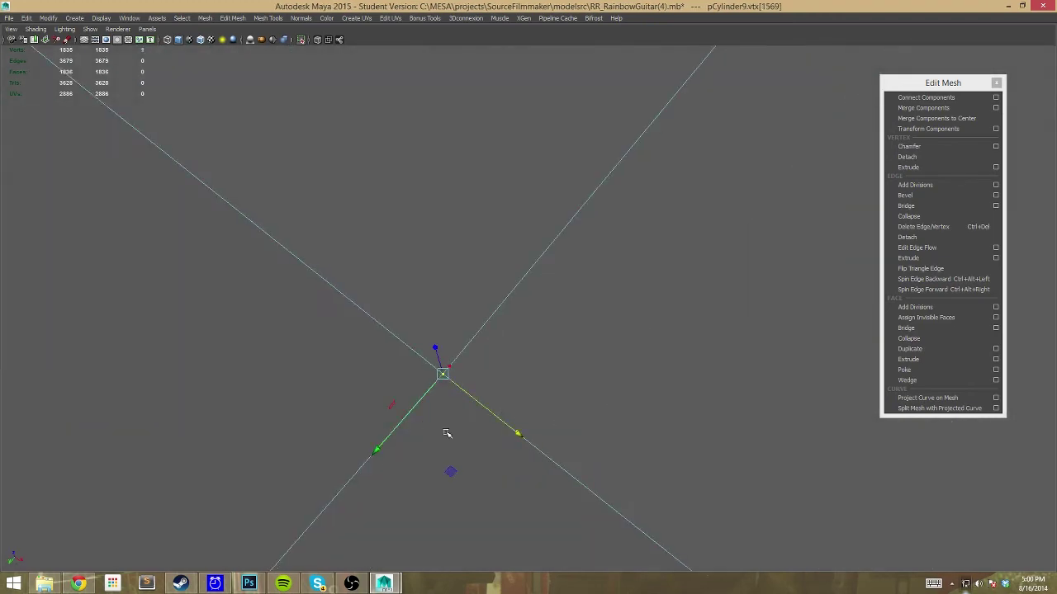
Weld the last stray vertices, bringing pCylinder9 down to 1833 vertices
{"action": "scroll", "coordinate": [453, 383], "scroll_direction": "up", "scroll_amount": 5}
{"action": "scroll", "coordinate": [394, 342], "scroll_direction": "down", "scroll_amount": 5}
{"action": "left_click", "coordinate": [441, 358]}
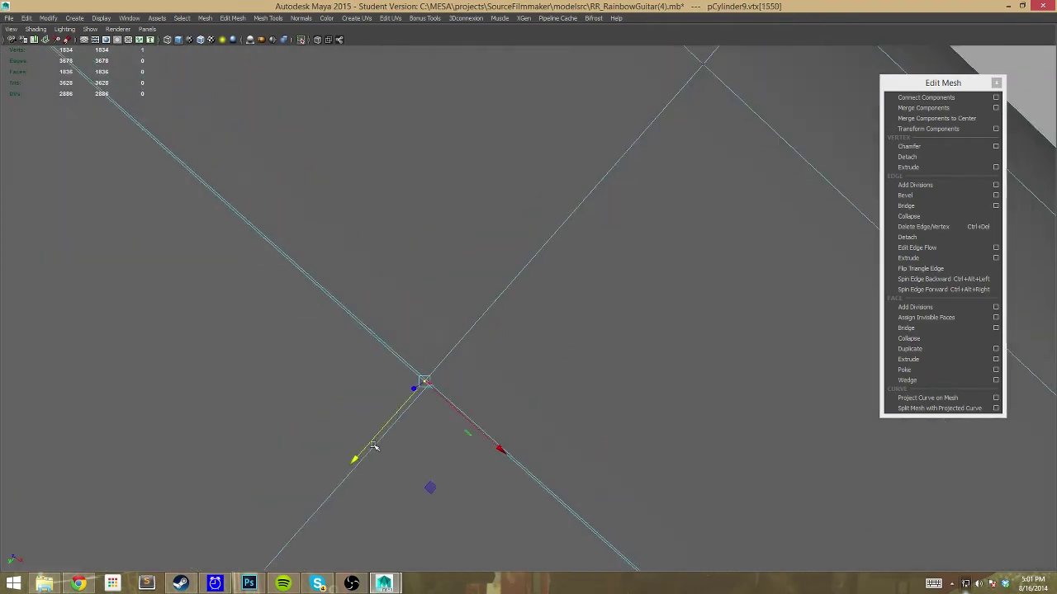
{"action": "scroll", "coordinate": [364, 450], "scroll_direction": "up", "scroll_amount": 5}
{"action": "mouse_move", "coordinate": [380, 454]}
{"action": "left_mouse_down", "text": "alt"}
{"action": "mouse_move", "coordinate": [333, 405]}
{"action": "mouse_move", "coordinate": [240, 364]}
{"action": "left_mouse_up", "text": "alt"}
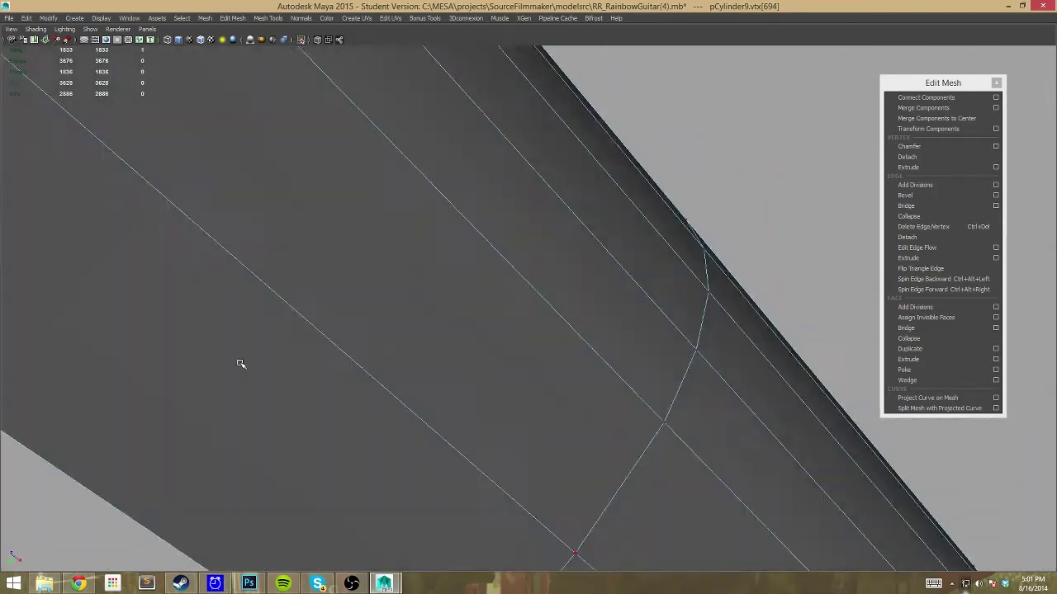
{"action": "scroll", "coordinate": [346, 418], "scroll_direction": "down", "scroll_amount": 3}
Save the guitar scene with Ctrl+S
{"action": "scroll", "coordinate": [343, 410], "scroll_direction": "down", "scroll_amount": 3}
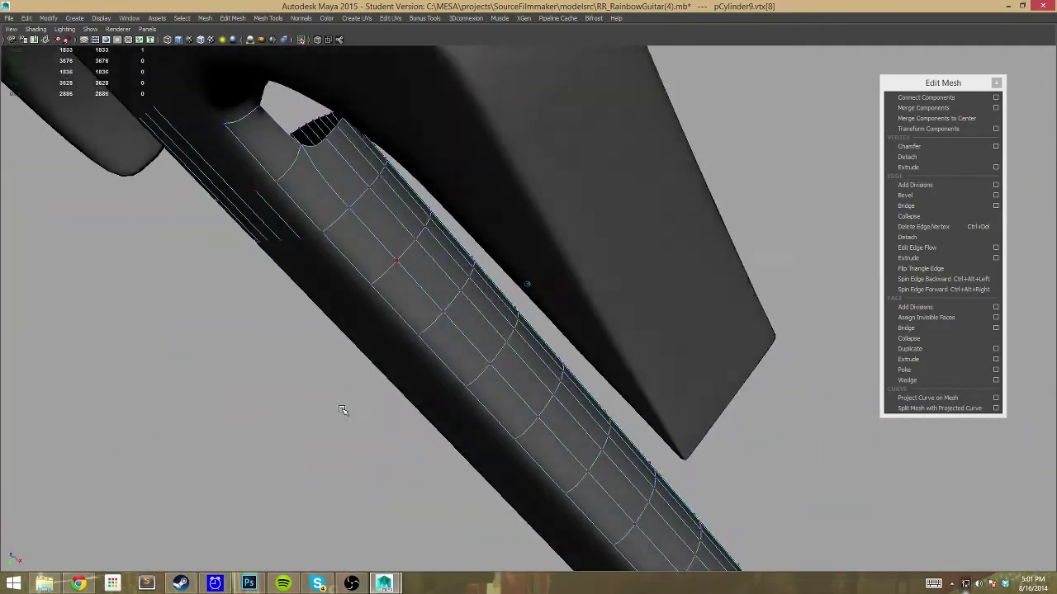
{"action": "mouse_move", "coordinate": [343, 410]}
{"action": "left_mouse_down", "text": "alt"}
{"action": "mouse_move", "coordinate": [484, 323]}
{"action": "mouse_move", "coordinate": [349, 354]}
{"action": "mouse_move", "coordinate": [368, 429]}
{"action": "mouse_move", "coordinate": [499, 374]}
{"action": "mouse_move", "coordinate": [594, 311]}
{"action": "mouse_move", "coordinate": [540, 371]}
{"action": "mouse_move", "coordinate": [521, 309]}
{"action": "mouse_move", "coordinate": [533, 302]}
{"action": "mouse_move", "coordinate": [517, 292]}
{"action": "mouse_move", "coordinate": [724, 479]}
{"action": "mouse_move", "coordinate": [771, 558]}
{"action": "mouse_move", "coordinate": [767, 517]}
{"action": "mouse_move", "coordinate": [401, 438]}
{"action": "mouse_move", "coordinate": [567, 389]}
{"action": "mouse_move", "coordinate": [425, 427]}
{"action": "mouse_move", "coordinate": [431, 339]}
{"action": "left_mouse_up", "text": "alt"}
{"action": "key", "text": "ctrl+s"}
Select pCylinder9 in vertex mode and weld another vertex onto its neighbour
{"action": "left_click", "coordinate": [493, 405]}
{"action": "right_click_drag", "start_coordinate": [432, 339], "coordinate": [436, 409]}
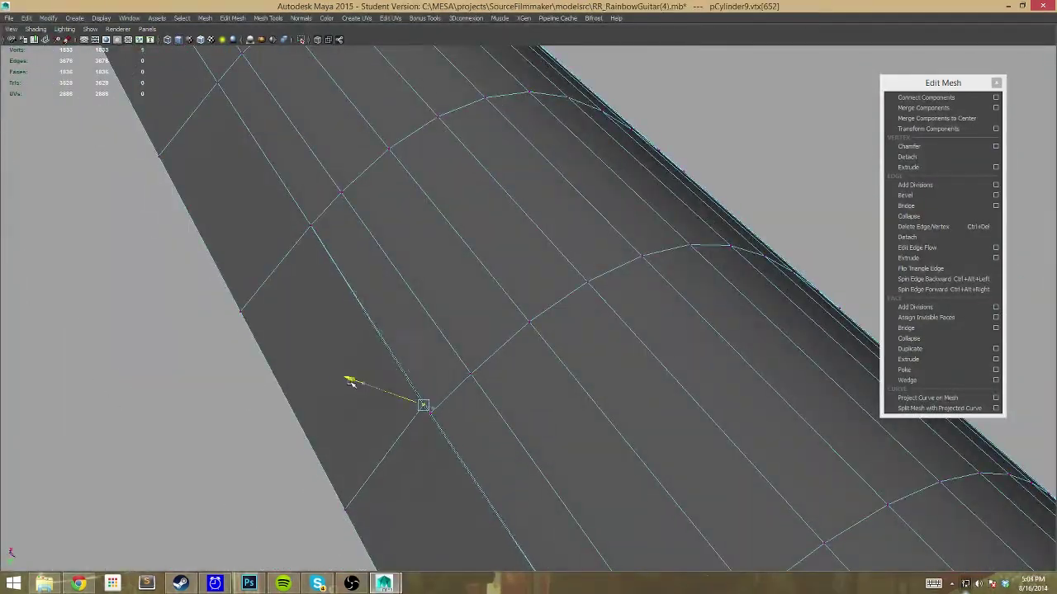
{"action": "mouse_move", "coordinate": [414, 369]}
{"action": "left_mouse_down", "text": "alt"}
{"action": "mouse_move", "coordinate": [474, 484]}
{"action": "mouse_move", "coordinate": [483, 530]}
{"action": "mouse_move", "coordinate": [457, 496]}
{"action": "mouse_move", "coordinate": [421, 351]}
{"action": "mouse_move", "coordinate": [498, 448]}
{"action": "mouse_move", "coordinate": [466, 526]}
{"action": "mouse_move", "coordinate": [421, 283]}
{"action": "mouse_move", "coordinate": [429, 368]}
{"action": "mouse_move", "coordinate": [525, 362]}
{"action": "mouse_move", "coordinate": [261, 219]}
{"action": "mouse_move", "coordinate": [330, 347]}
{"action": "mouse_move", "coordinate": [492, 534]}
{"action": "mouse_move", "coordinate": [512, 402]}
{"action": "mouse_move", "coordinate": [372, 281]}
{"action": "mouse_move", "coordinate": [366, 295]}
{"action": "mouse_move", "coordinate": [334, 273]}
{"action": "left_mouse_up", "text": "alt"}
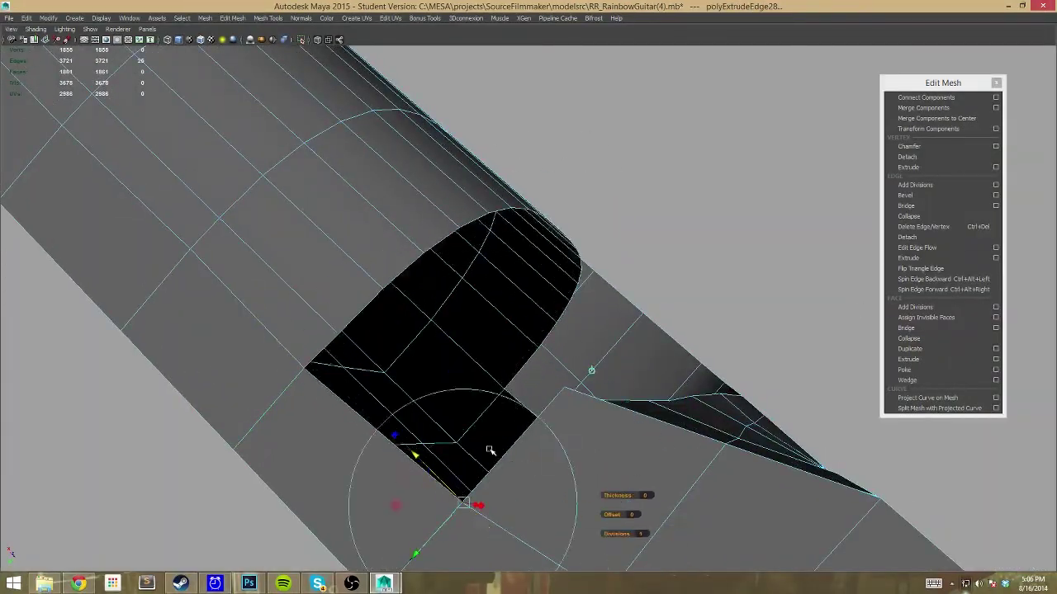
Extrude a border edge of the black cap opening, then switch to the four-pane layout
{"action": "left_click_drag", "start_coordinate": [613, 341], "coordinate": [245, 448], "text": "alt"}
{"action": "left_click_drag", "start_coordinate": [220, 501], "coordinate": [328, 277], "text": "alt"}
{"action": "left_click", "coordinate": [328, 278]}
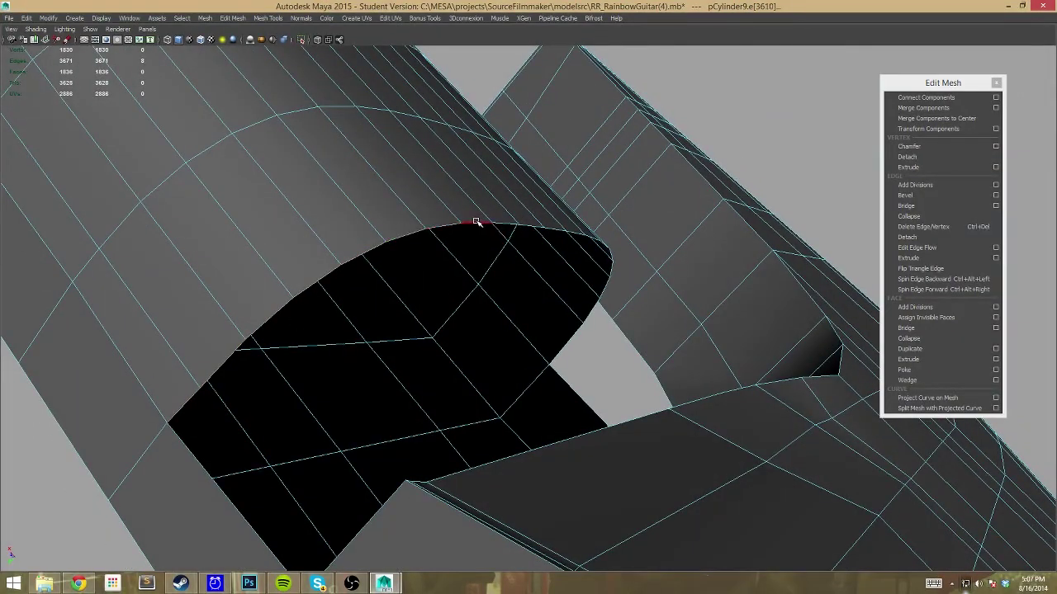
{"action": "mouse_move", "coordinate": [575, 227]}
{"action": "left_mouse_down", "text": "alt"}
{"action": "mouse_move", "coordinate": [548, 358]}
{"action": "mouse_move", "coordinate": [523, 408]}
{"action": "mouse_move", "coordinate": [606, 401]}
{"action": "mouse_move", "coordinate": [473, 436]}
{"action": "mouse_move", "coordinate": [577, 248]}
{"action": "mouse_move", "coordinate": [513, 223]}
{"action": "left_mouse_up", "text": "alt"}
{"action": "left_click", "coordinate": [524, 407]}
{"action": "key", "text": "ctrl+e"}
{"action": "left_click_drag", "start_coordinate": [835, 262], "coordinate": [848, 262], "text": "alt"}
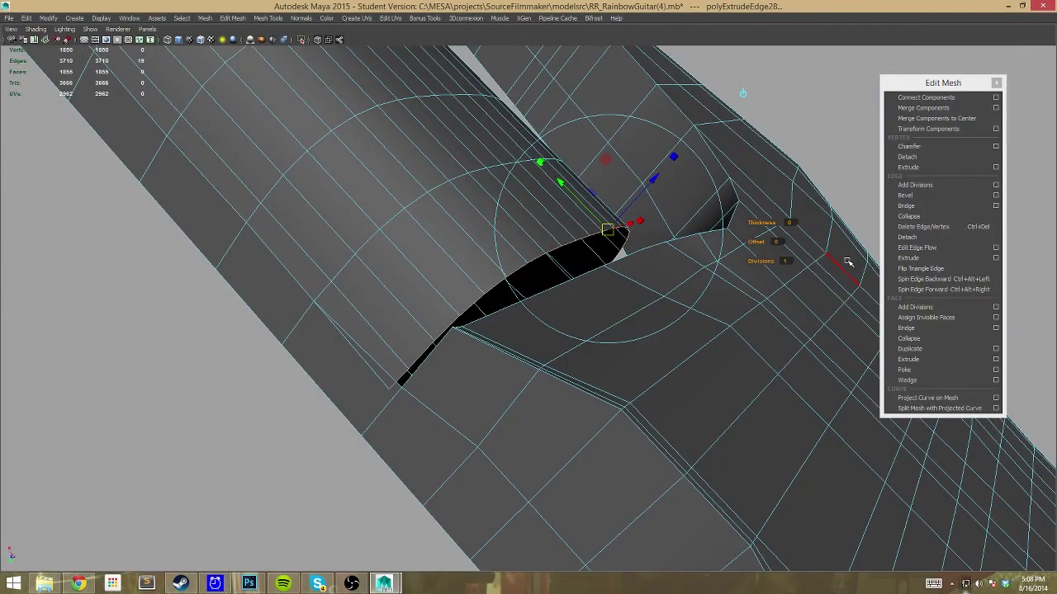
{"action": "left_click_drag", "start_coordinate": [848, 262], "coordinate": [595, 385], "text": "alt"}
{"action": "key", "text": "space"}
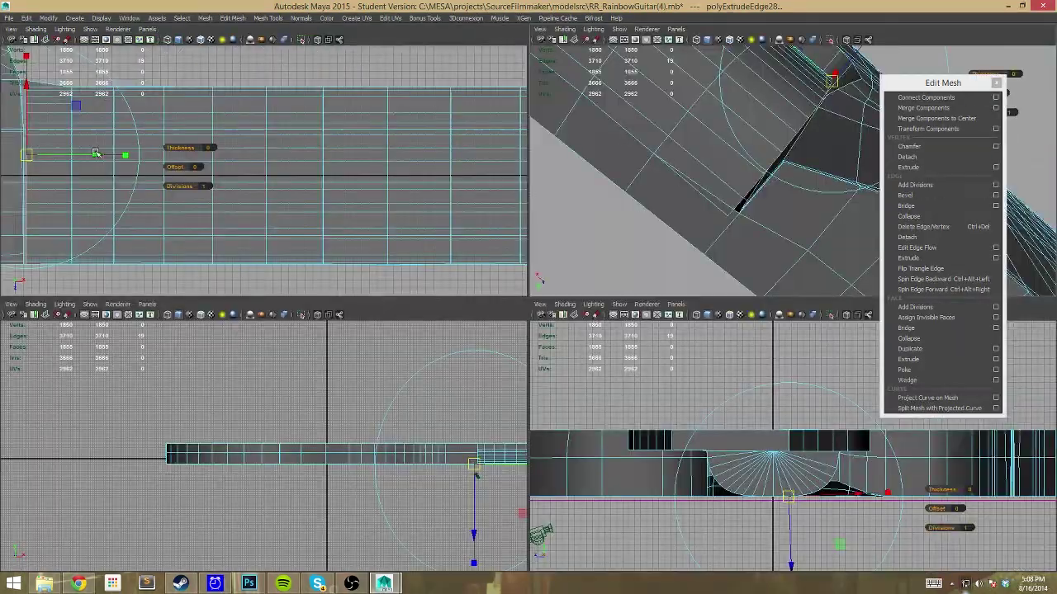
Maximize one pane and look through the right, then left, orthographic camera
{"action": "key", "text": "space"}
{"action": "key", "text": "space"}
{"action": "key", "text": "space"}
{"action": "key", "text": "space"}
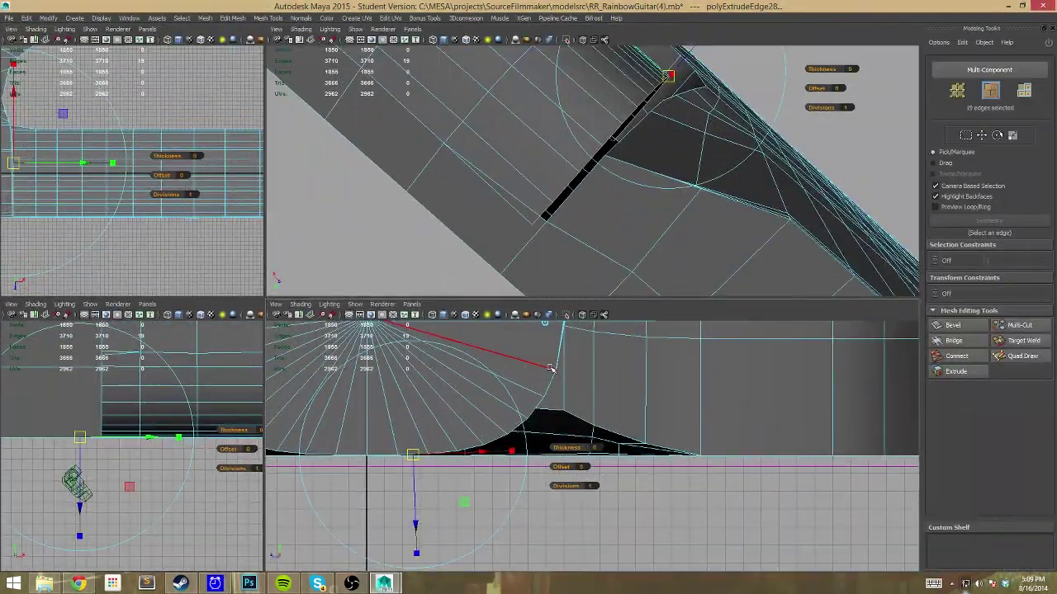
{"action": "left_click_drag", "start_coordinate": [654, 206], "coordinate": [581, 208], "text": "alt"}
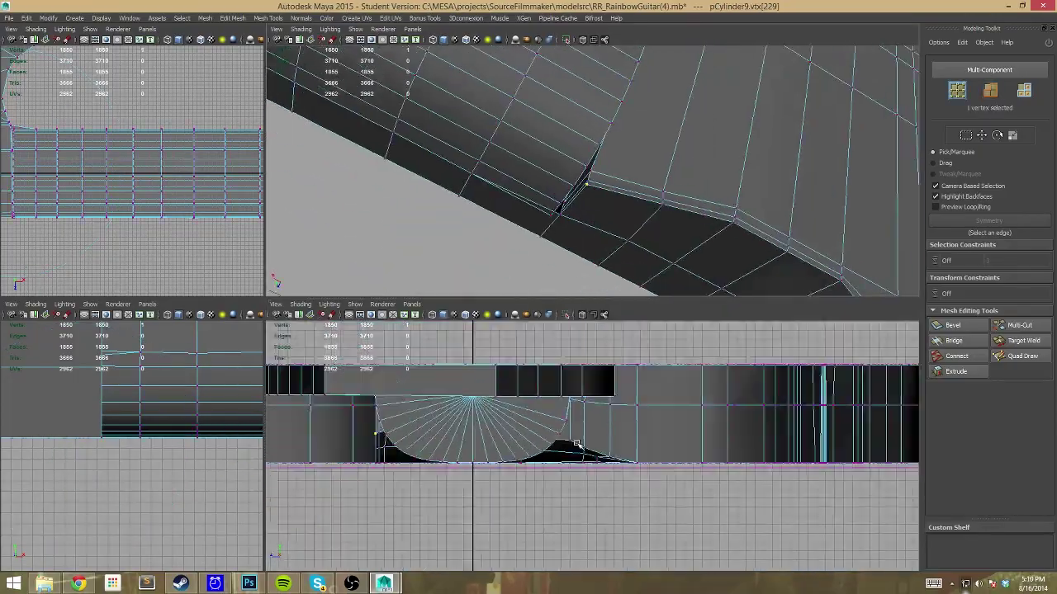
{"action": "key", "text": "space"}
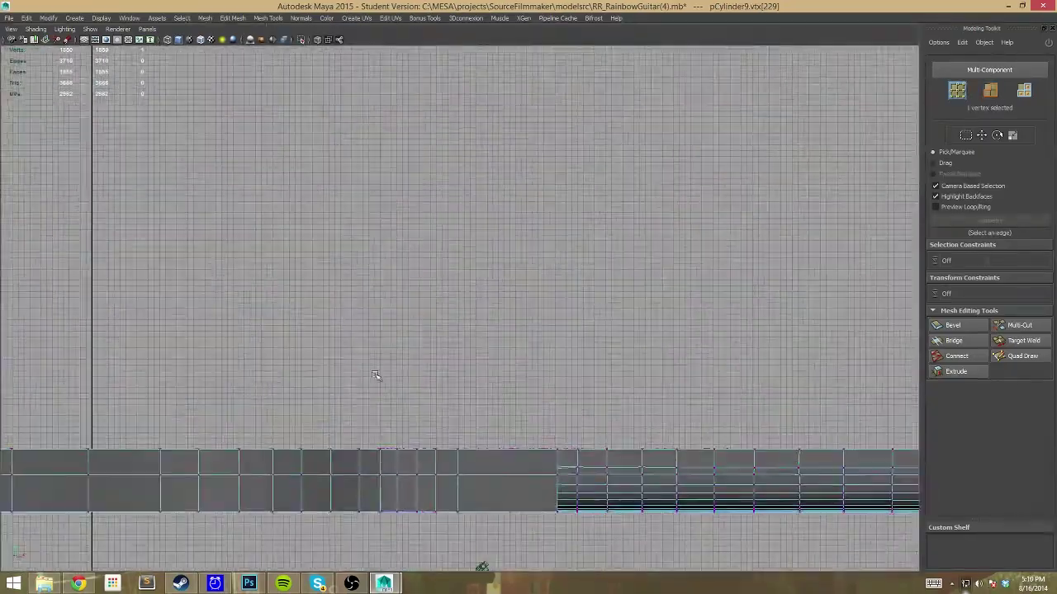
{"action": "left_click", "coordinate": [147, 29]}
{"action": "left_click", "coordinate": [247, 71]}
{"action": "left_click", "coordinate": [299, 145]}
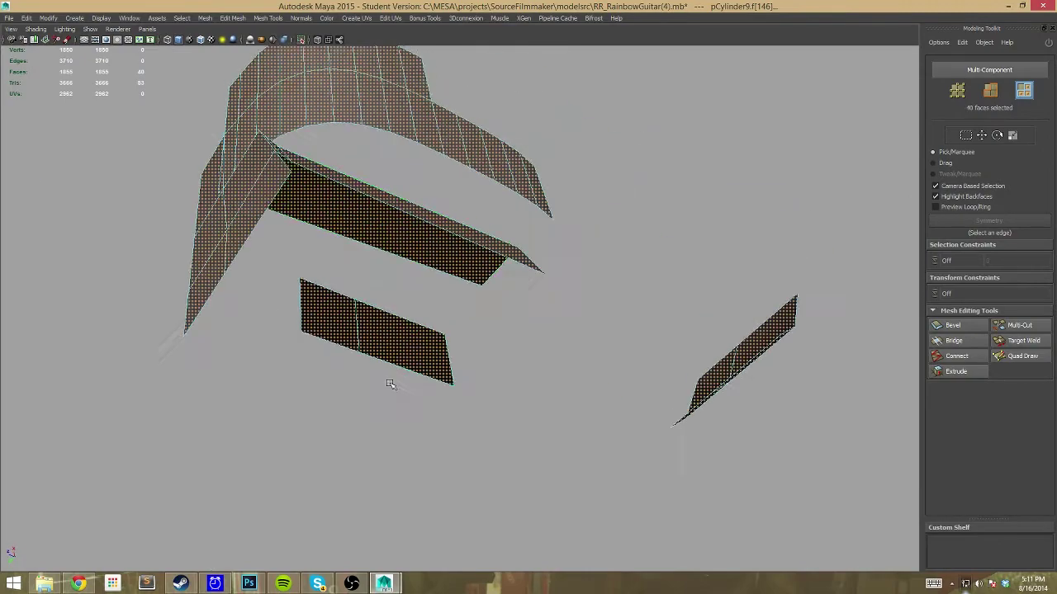
Toggle between the four-view layout and a single view with Space
{"action": "key", "text": "space"}
{"action": "key", "text": "space"}
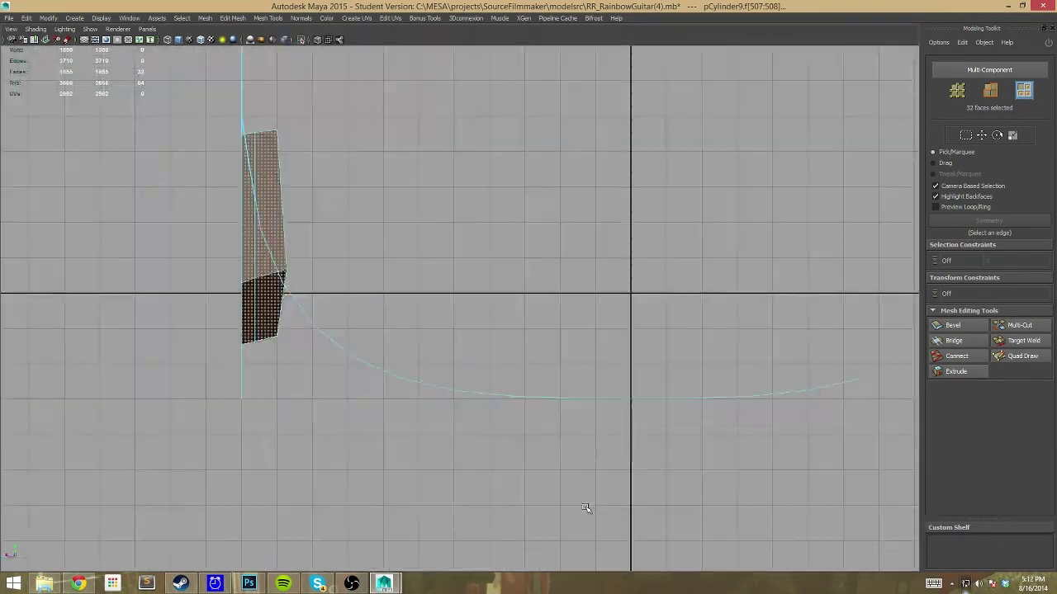
{"action": "key", "text": "space"}
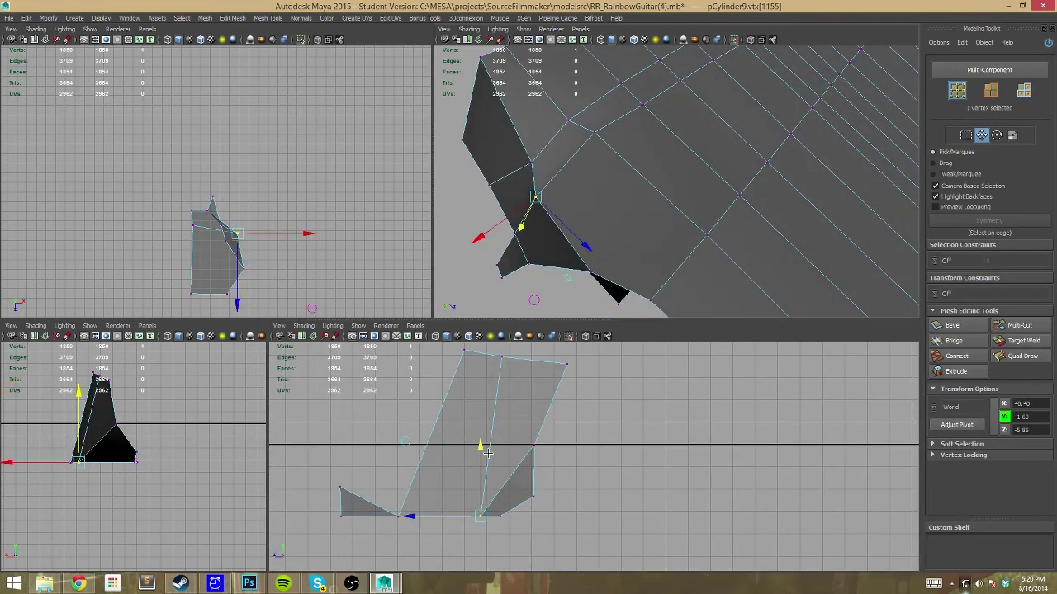
Maximize the side view and select the headstock's corner vertex
{"action": "middle_click_drag", "start_coordinate": [525, 458], "coordinate": [532, 438], "text": "alt"}
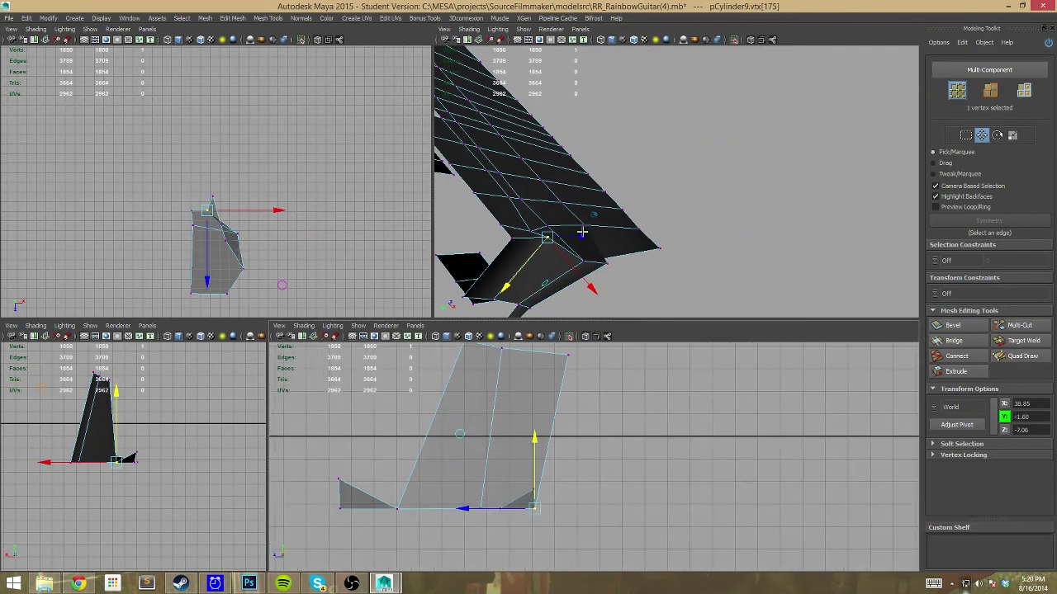
{"action": "key", "text": "space"}
{"action": "key", "text": "ctrl+a"}
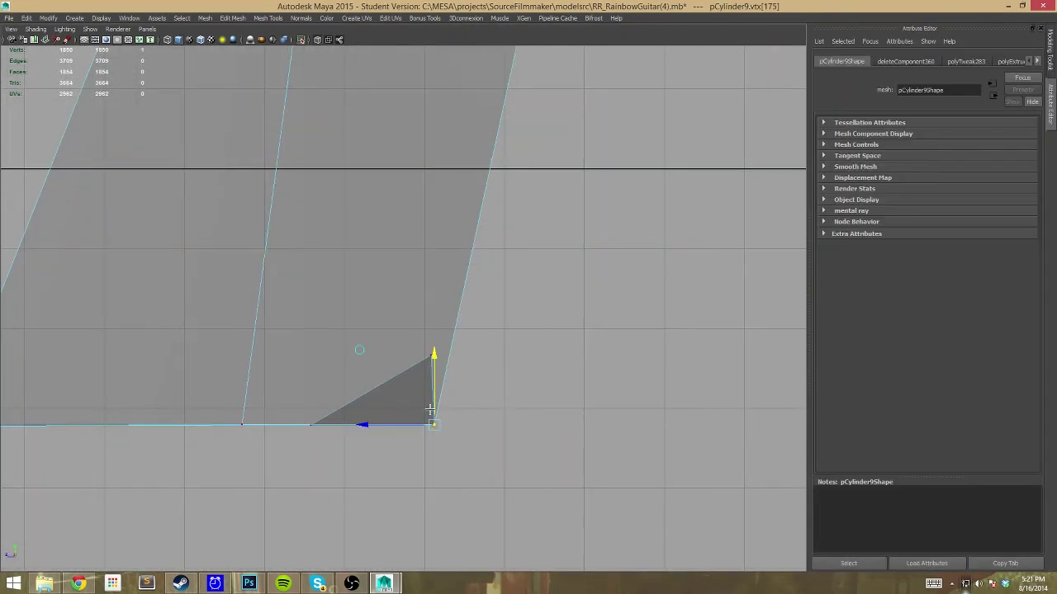
{"action": "scroll", "coordinate": [407, 463], "scroll_direction": "down", "scroll_amount": 3}
{"action": "scroll", "coordinate": [407, 462], "scroll_direction": "up", "scroll_amount": 5}
{"action": "left_click", "coordinate": [369, 404]}
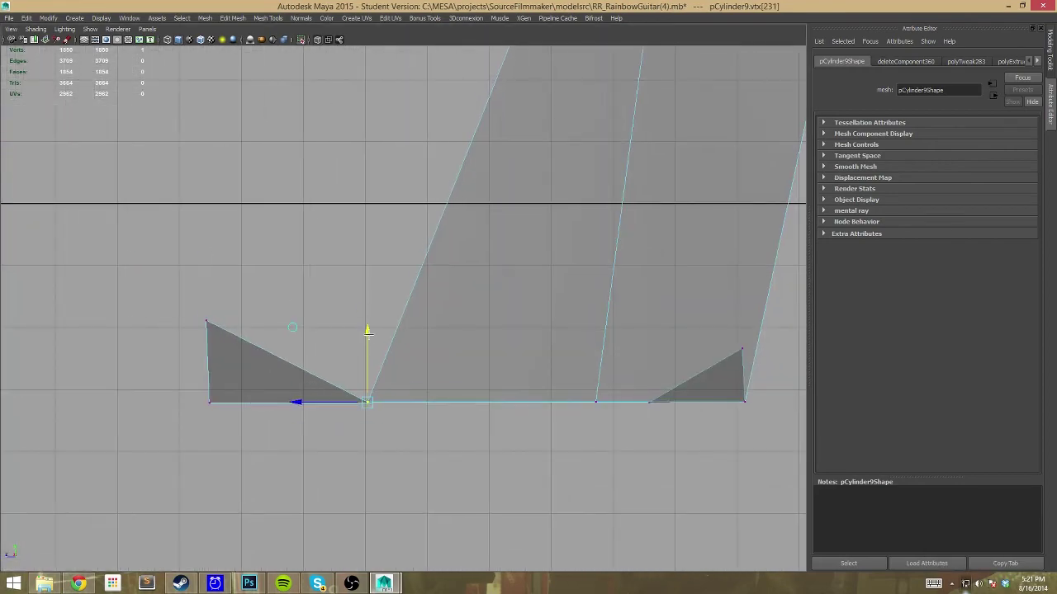
Save the scene, confirming the student-file prompt
{"action": "key", "text": "space"}
{"action": "key", "text": "space"}
{"action": "scroll", "coordinate": [456, 360], "scroll_direction": "down", "scroll_amount": 3}
{"action": "key", "text": "ctrl+s"}
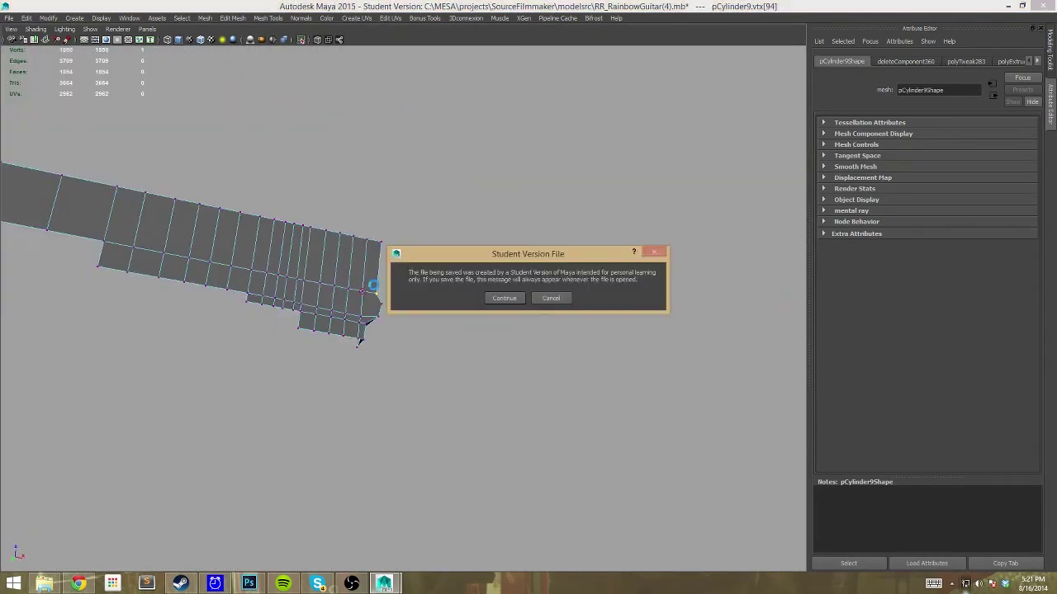
{"action": "key", "text": "Return"}
{"action": "left_click", "coordinate": [456, 361]}
{"action": "scroll", "coordinate": [345, 292], "scroll_direction": "up", "scroll_amount": 5}
{"action": "scroll", "coordinate": [396, 184], "scroll_direction": "up", "scroll_amount": 3}
Select headstock corner vertices in the perspective view
{"action": "left_click", "coordinate": [396, 184]}
{"action": "scroll", "coordinate": [403, 259], "scroll_direction": "up", "scroll_amount": 3}
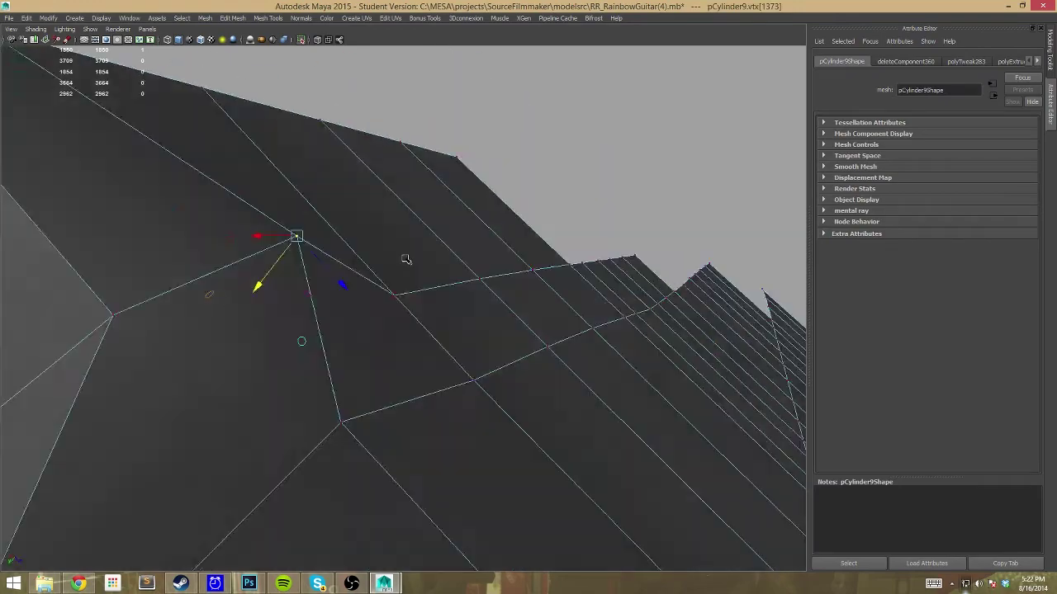
{"action": "left_click_drag", "start_coordinate": [287, 338], "coordinate": [330, 247], "text": "alt"}
{"action": "left_click", "coordinate": [316, 251]}
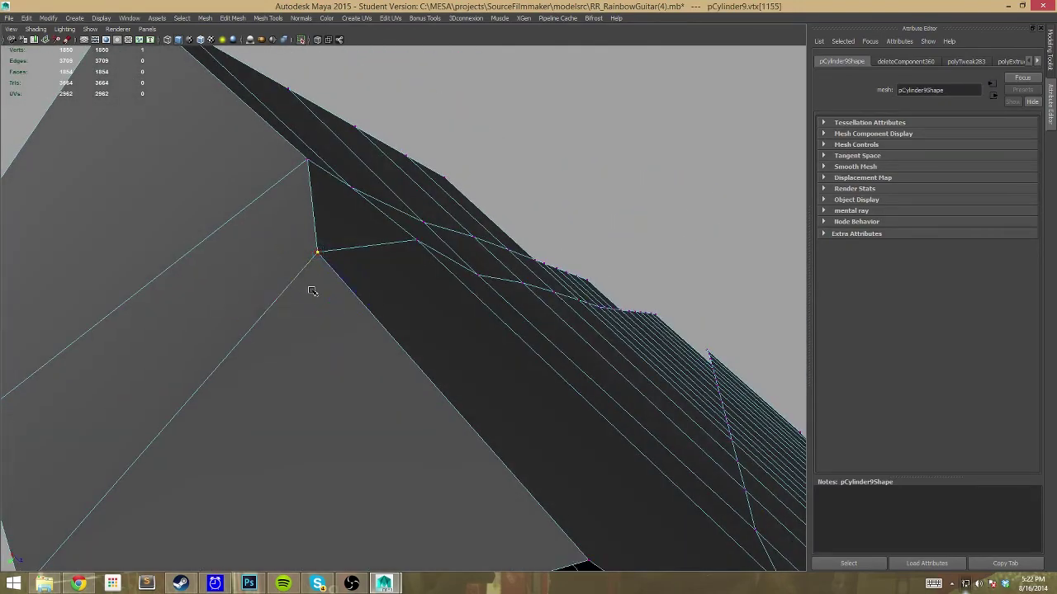
{"action": "mouse_move", "coordinate": [312, 291]}
{"action": "left_mouse_down", "text": "alt"}
{"action": "mouse_move", "coordinate": [330, 264]}
{"action": "mouse_move", "coordinate": [382, 358]}
{"action": "left_mouse_up", "text": "alt"}
{"action": "left_click", "coordinate": [382, 358]}
{"action": "key", "text": "space"}
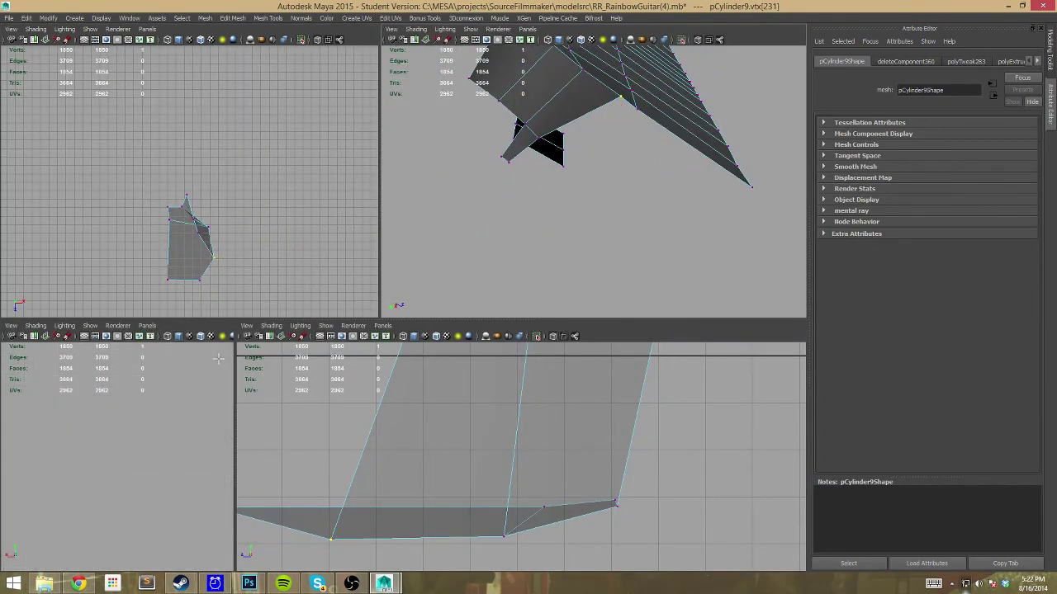
{"action": "key", "text": "space"}
Move the headstock corner vertices level with the base line in the side view
{"action": "mouse_move", "coordinate": [219, 357]}
{"action": "left_mouse_down", "text": "alt"}
{"action": "mouse_move", "coordinate": [372, 288]}
{"action": "mouse_move", "coordinate": [495, 413]}
{"action": "left_mouse_up", "text": "alt"}
{"action": "left_click", "coordinate": [386, 348]}
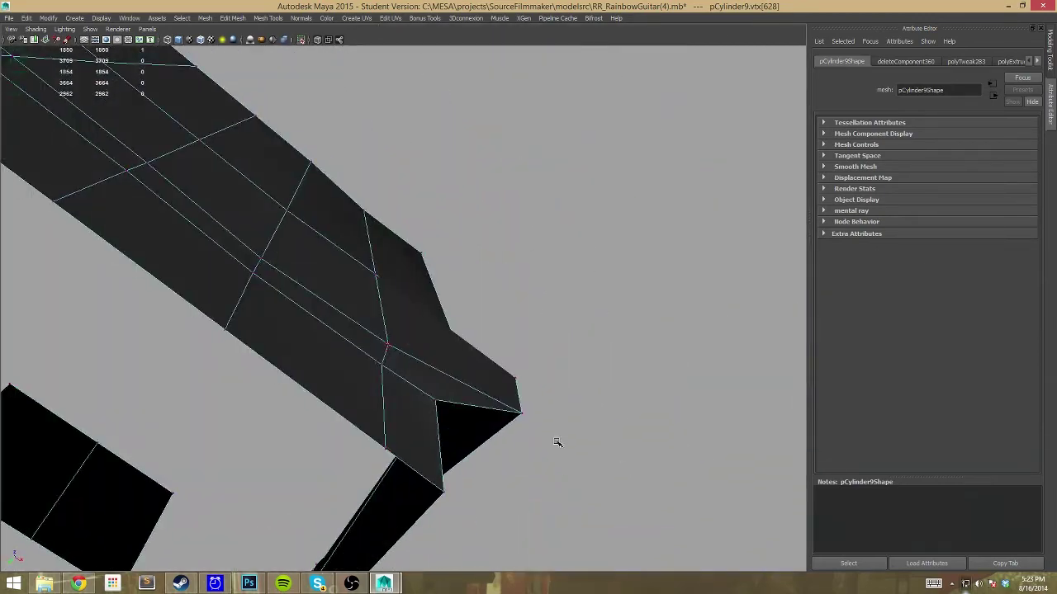
{"action": "key", "text": "space"}
{"action": "left_click", "coordinate": [618, 503]}
{"action": "key", "text": "w"}
{"action": "key", "text": "space"}
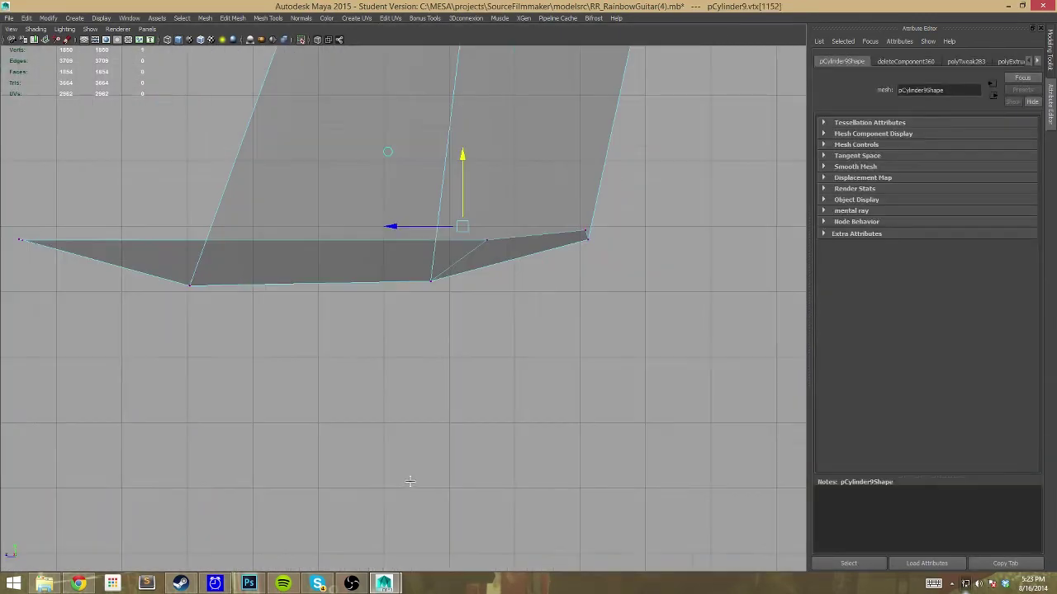
{"action": "scroll", "coordinate": [223, 264], "scroll_direction": "up", "scroll_amount": 2}
{"action": "middle_click_drag", "start_coordinate": [219, 297], "coordinate": [439, 348], "text": "alt"}
{"action": "left_click", "coordinate": [169, 288]}
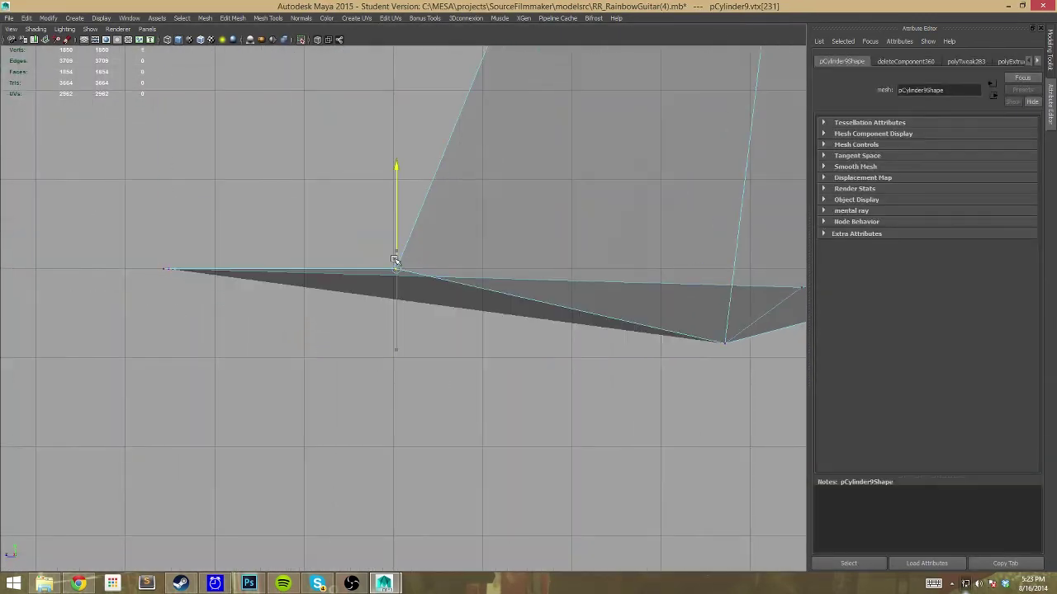
{"action": "middle_click_drag", "start_coordinate": [717, 284], "coordinate": [443, 255], "text": "alt"}
{"action": "left_click", "coordinate": [585, 125]}
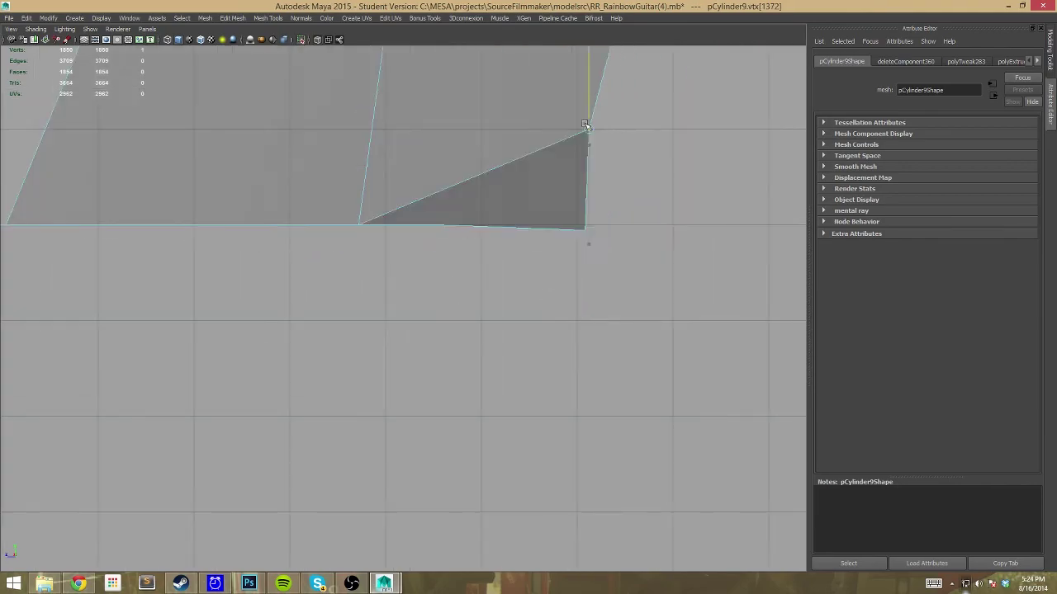
Reselect the guitar mesh and bring up its component mode choices
{"action": "left_click_drag", "start_coordinate": [535, 222], "coordinate": [543, 252], "text": "alt"}
{"action": "right_click_drag", "start_coordinate": [523, 337], "coordinate": [479, 276], "text": "alt"}
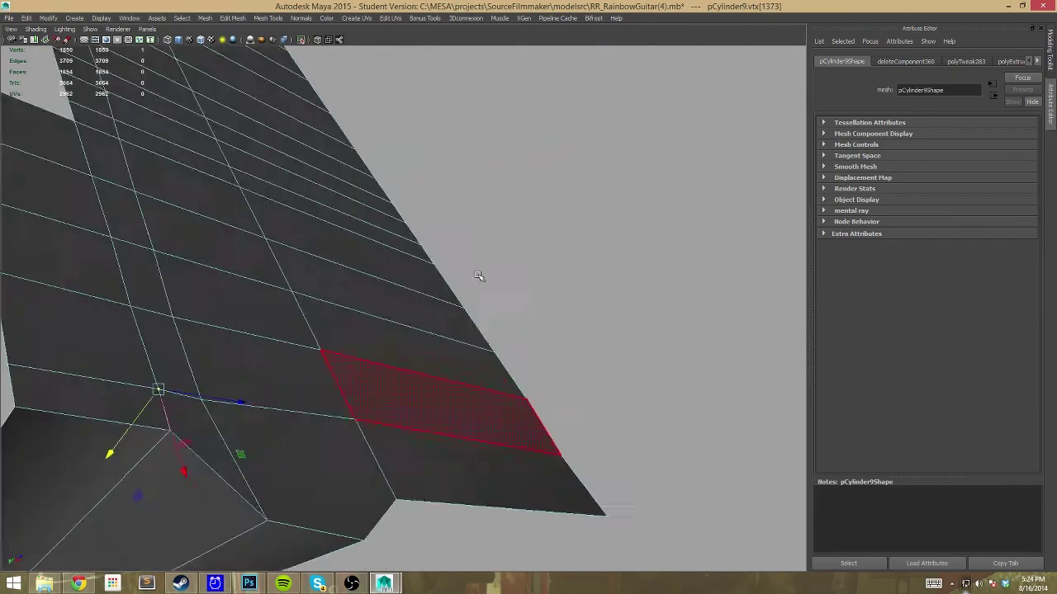
{"action": "mouse_move", "coordinate": [479, 276]}
{"action": "left_mouse_down", "text": "alt"}
{"action": "mouse_move", "coordinate": [401, 287]}
{"action": "mouse_move", "coordinate": [448, 279]}
{"action": "mouse_move", "coordinate": [382, 333]}
{"action": "left_mouse_up", "text": "alt"}
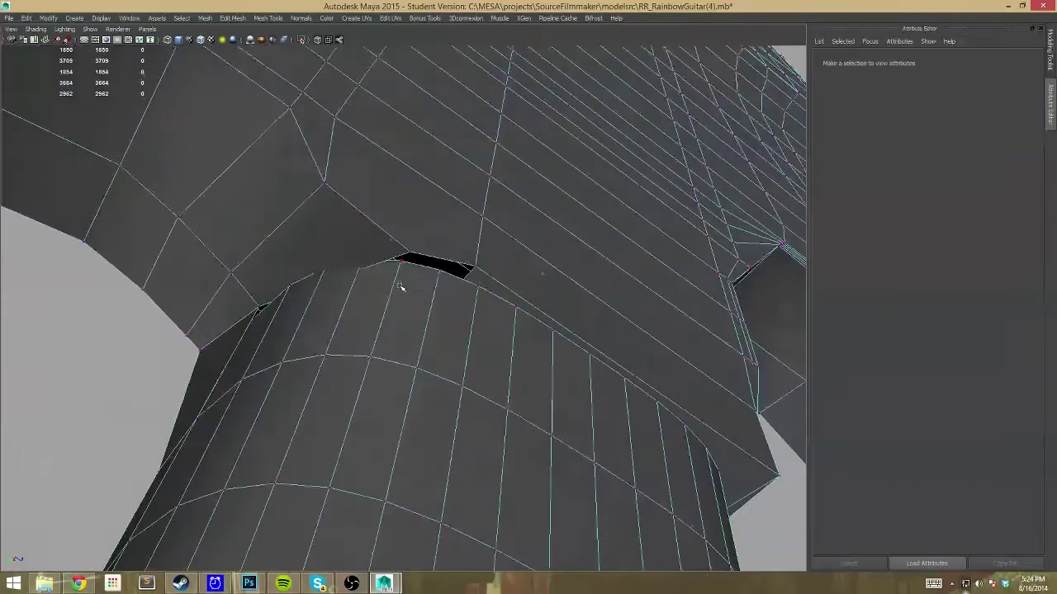
{"action": "left_click", "coordinate": [401, 287]}
{"action": "right_click", "coordinate": [382, 333]}
{"action": "mouse_move", "coordinate": [384, 471]}
{"action": "left_mouse_down", "text": "alt"}
{"action": "mouse_move", "coordinate": [424, 233]}
{"action": "mouse_move", "coordinate": [449, 165]}
{"action": "mouse_move", "coordinate": [559, 293]}
{"action": "mouse_move", "coordinate": [552, 259]}
{"action": "left_mouse_up", "text": "alt"}
{"action": "right_click_drag", "start_coordinate": [496, 232], "coordinate": [412, 248]}
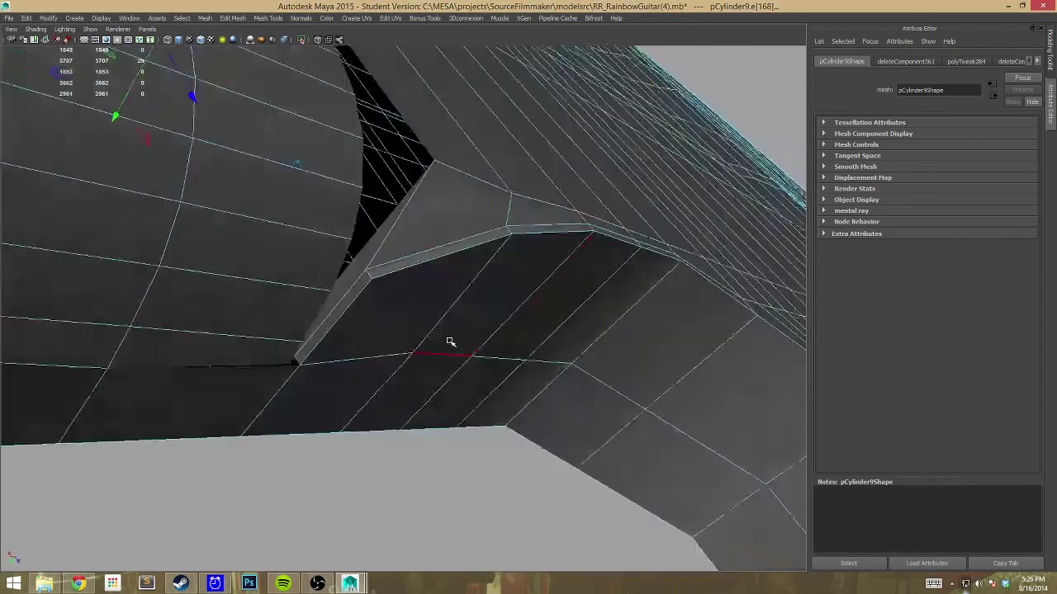
Move a vertex along the headstock gap edge while orbiting around it
{"action": "mouse_move", "coordinate": [448, 342]}
{"action": "left_mouse_down", "text": "alt"}
{"action": "mouse_move", "coordinate": [290, 308]}
{"action": "mouse_move", "coordinate": [453, 293]}
{"action": "mouse_move", "coordinate": [389, 239]}
{"action": "left_mouse_up", "text": "alt"}
{"action": "left_click_drag", "start_coordinate": [389, 239], "coordinate": [386, 316]}
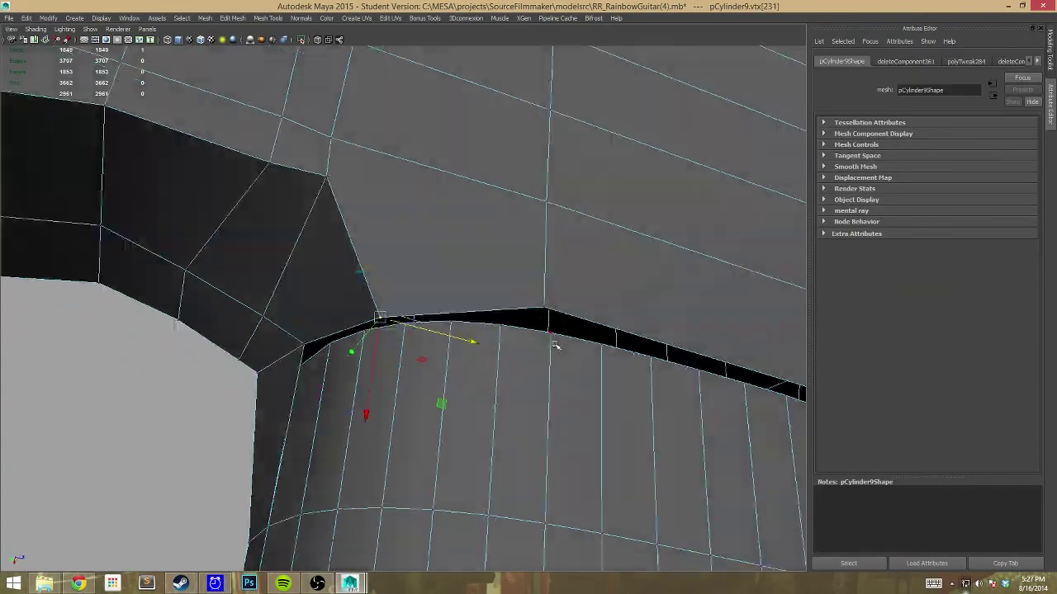
{"action": "mouse_move", "coordinate": [324, 326]}
{"action": "left_mouse_down", "text": "alt"}
{"action": "mouse_move", "coordinate": [333, 290]}
{"action": "mouse_move", "coordinate": [455, 326]}
{"action": "mouse_move", "coordinate": [490, 170]}
{"action": "mouse_move", "coordinate": [495, 198]}
{"action": "left_mouse_up", "text": "alt"}
Nudge the seam vertices, including the corner vertex, into line on the guitar mesh
{"action": "left_click", "coordinate": [452, 209]}
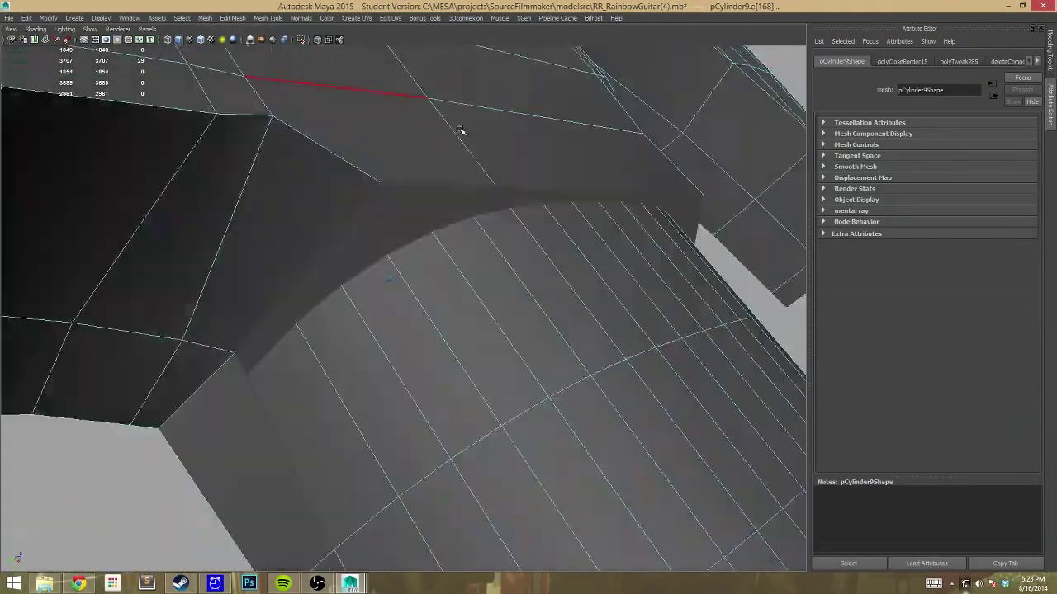
{"action": "mouse_move", "coordinate": [460, 129]}
{"action": "left_mouse_down", "text": "alt"}
{"action": "mouse_move", "coordinate": [316, 30]}
{"action": "mouse_move", "coordinate": [481, 172]}
{"action": "mouse_move", "coordinate": [329, 259]}
{"action": "left_mouse_up", "text": "alt"}
{"action": "left_click", "coordinate": [330, 258]}
{"action": "left_click_drag", "start_coordinate": [307, 210], "coordinate": [163, 183]}
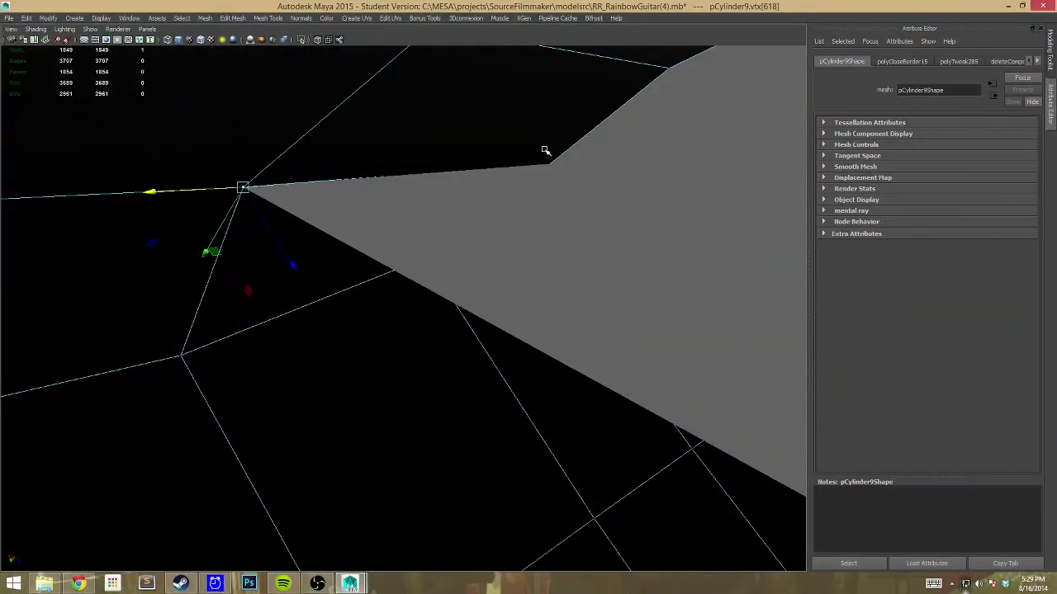
{"action": "left_click_drag", "start_coordinate": [545, 151], "coordinate": [489, 466], "text": "alt"}
{"action": "left_click", "coordinate": [490, 467]}
{"action": "left_click_drag", "start_coordinate": [491, 284], "coordinate": [316, 207], "text": "alt"}
{"action": "left_click_drag", "start_coordinate": [405, 188], "coordinate": [529, 306]}
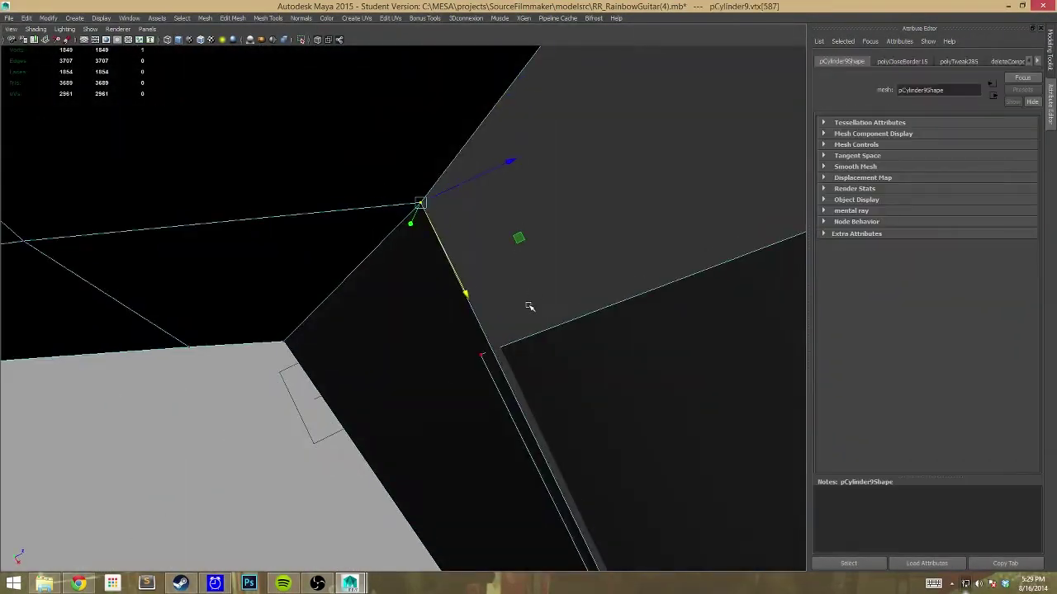
{"action": "mouse_move", "coordinate": [467, 265]}
{"action": "left_mouse_down", "text": "alt"}
{"action": "mouse_move", "coordinate": [377, 319]}
{"action": "mouse_move", "coordinate": [360, 374]}
{"action": "left_mouse_up", "text": "alt"}
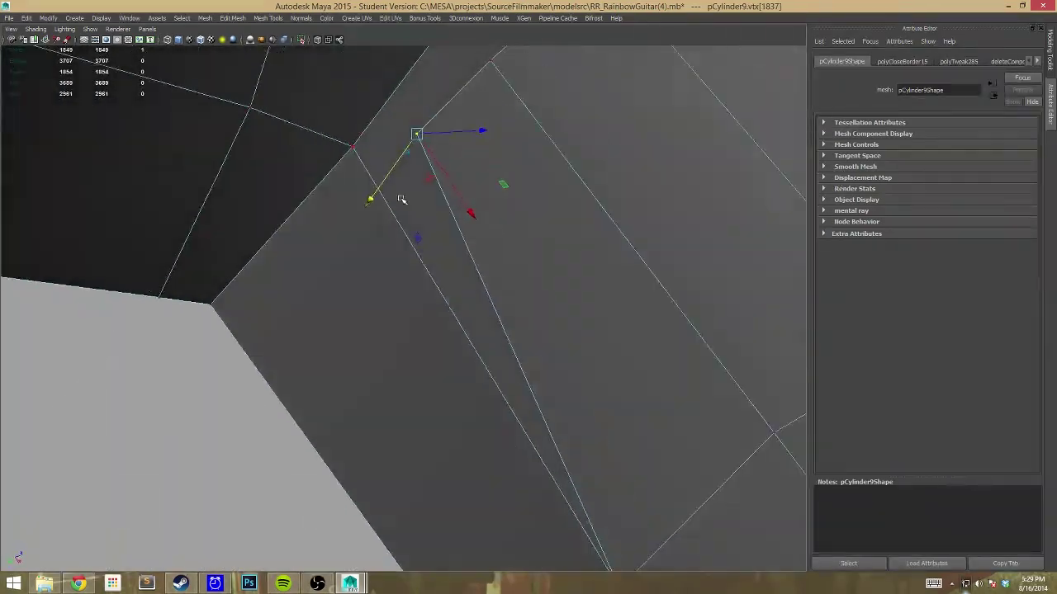
{"action": "mouse_move", "coordinate": [400, 200]}
{"action": "left_mouse_down", "text": "alt"}
{"action": "mouse_move", "coordinate": [520, 233]}
{"action": "mouse_move", "coordinate": [438, 253]}
{"action": "mouse_move", "coordinate": [474, 199]}
{"action": "left_mouse_up", "text": "alt"}
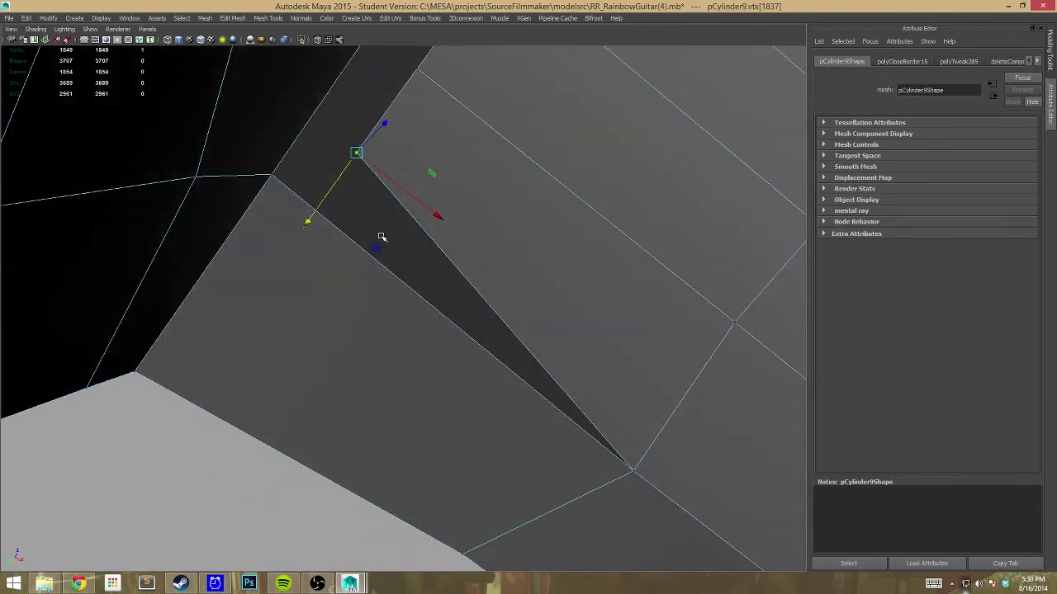
{"action": "mouse_move", "coordinate": [381, 237]}
{"action": "left_mouse_down", "text": "alt"}
{"action": "mouse_move", "coordinate": [243, 198]}
{"action": "mouse_move", "coordinate": [583, 321]}
{"action": "mouse_move", "coordinate": [94, 141]}
{"action": "left_mouse_up", "text": "alt"}
Bring up the Edit Mesh menu and select the stray seam vertex in vertex mode
{"action": "right_click", "coordinate": [390, 195]}
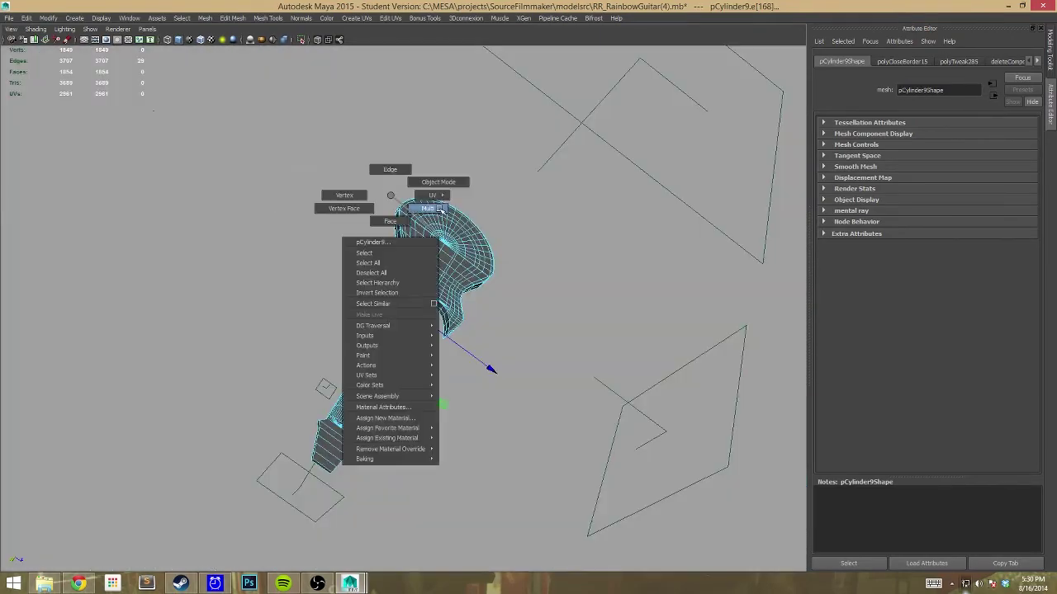
{"action": "left_click", "coordinate": [442, 209]}
{"action": "left_click", "coordinate": [27, 18]}
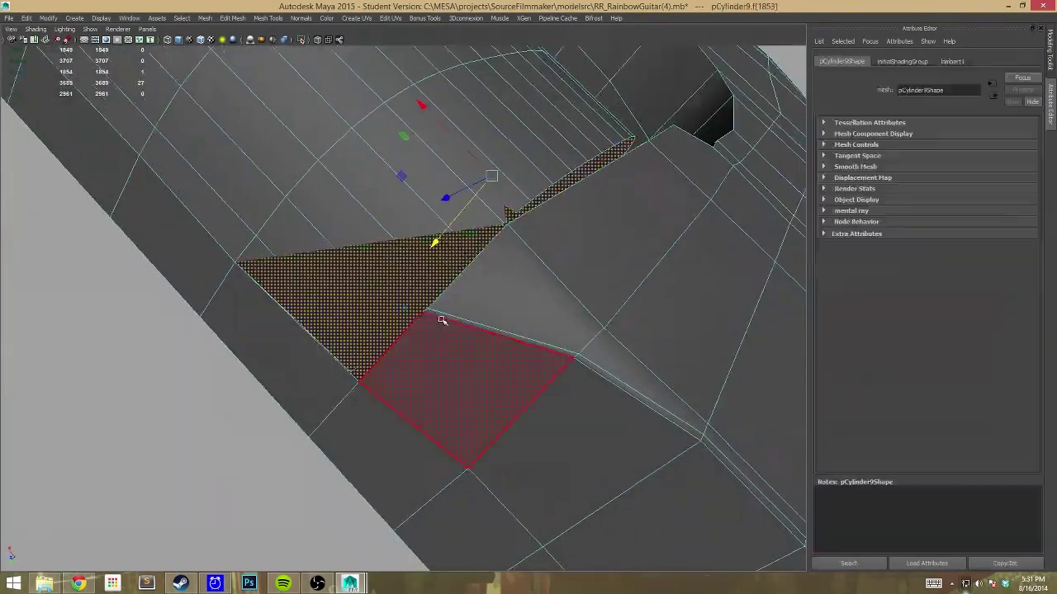
{"action": "left_click_drag", "start_coordinate": [438, 319], "coordinate": [512, 309], "text": "alt"}
{"action": "right_click", "coordinate": [423, 277]}
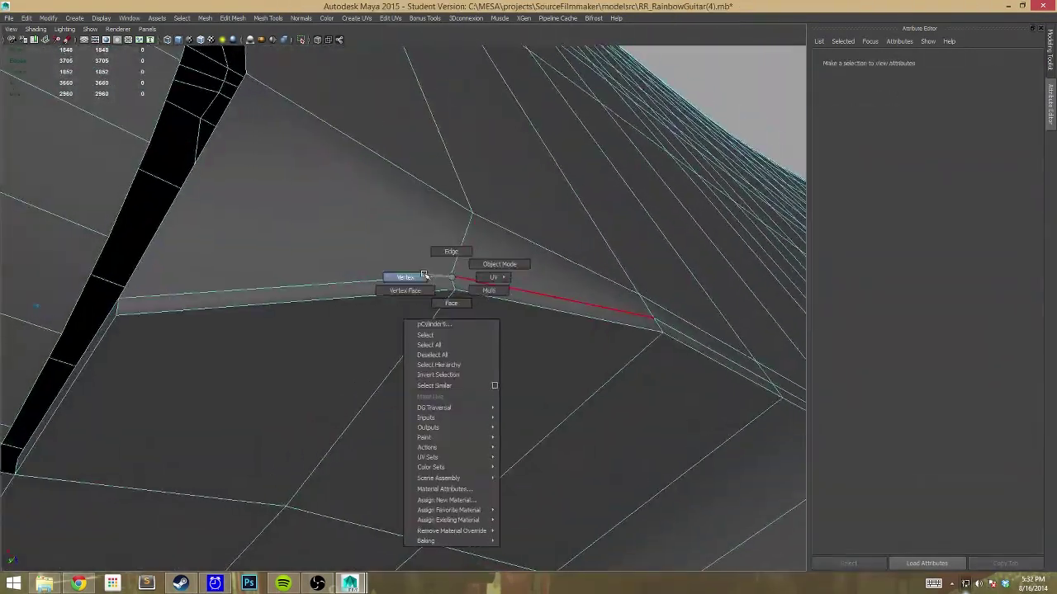
{"action": "left_click", "coordinate": [423, 277]}
{"action": "left_click", "coordinate": [484, 237]}
{"action": "mouse_move", "coordinate": [424, 313]}
{"action": "left_mouse_down", "text": "alt"}
{"action": "mouse_move", "coordinate": [210, 361]}
{"action": "mouse_move", "coordinate": [262, 415]}
{"action": "mouse_move", "coordinate": [241, 454]}
{"action": "left_mouse_up", "text": "alt"}
Merge the stray vertex into its neighbour, tear off Edit Mesh, and delete an unneeded vertex
{"action": "left_click_drag", "start_coordinate": [246, 23], "coordinate": [886, 170]}
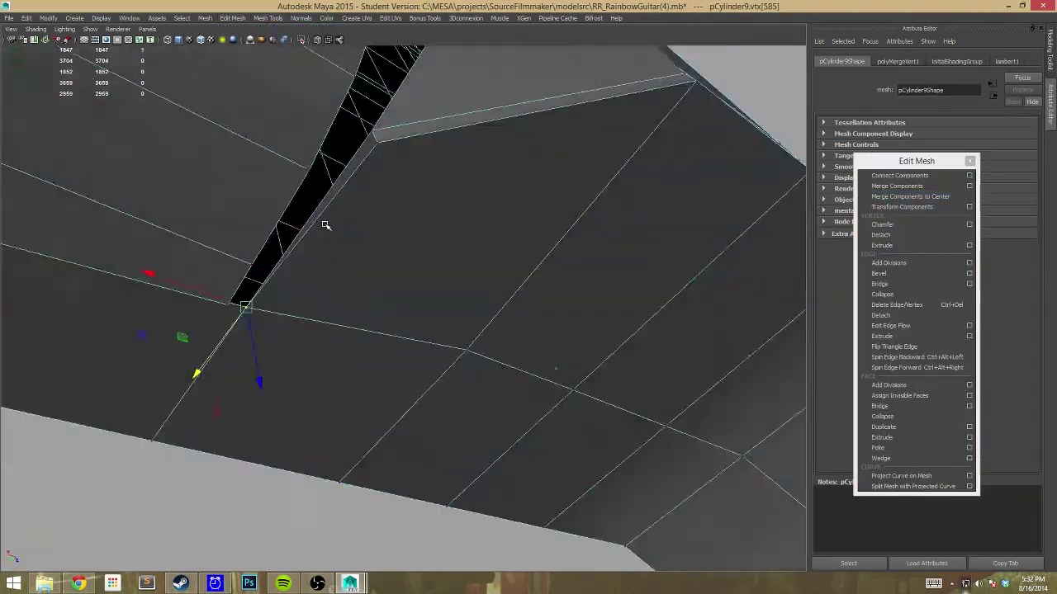
{"action": "mouse_move", "coordinate": [325, 224]}
{"action": "left_mouse_down", "text": "alt"}
{"action": "mouse_move", "coordinate": [349, 303]}
{"action": "mouse_move", "coordinate": [390, 218]}
{"action": "mouse_move", "coordinate": [237, 306]}
{"action": "left_mouse_up", "text": "alt"}
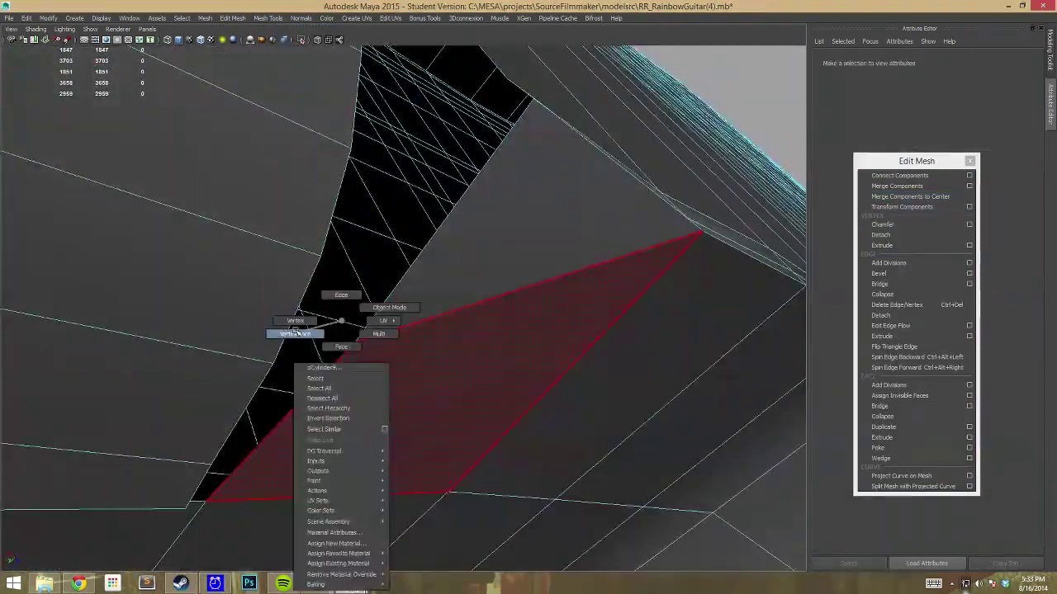
{"action": "right_click_drag", "start_coordinate": [307, 331], "coordinate": [346, 313]}
{"action": "left_click", "coordinate": [454, 160]}
{"action": "mouse_move", "coordinate": [476, 299]}
{"action": "left_mouse_down", "text": "alt"}
{"action": "mouse_move", "coordinate": [173, 342]}
{"action": "mouse_move", "coordinate": [198, 347]}
{"action": "mouse_move", "coordinate": [456, 127]}
{"action": "left_mouse_up", "text": "alt"}
{"action": "left_click_drag", "start_coordinate": [393, 248], "coordinate": [401, 479], "text": "alt"}
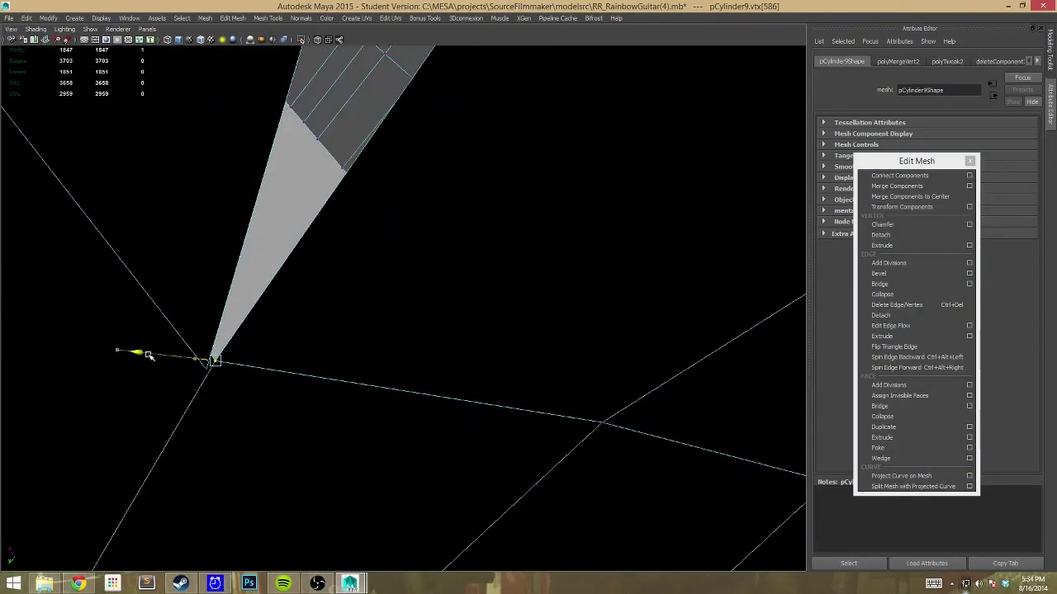
Try Quad Draw at the gap's corner vertex, then undo the bad mesh change
{"action": "mouse_move", "coordinate": [211, 355]}
{"action": "left_mouse_down", "text": "alt"}
{"action": "mouse_move", "coordinate": [512, 406]}
{"action": "mouse_move", "coordinate": [410, 333]}
{"action": "left_mouse_up", "text": "alt"}
{"action": "scroll", "coordinate": [512, 403], "scroll_direction": "up", "scroll_amount": 3}
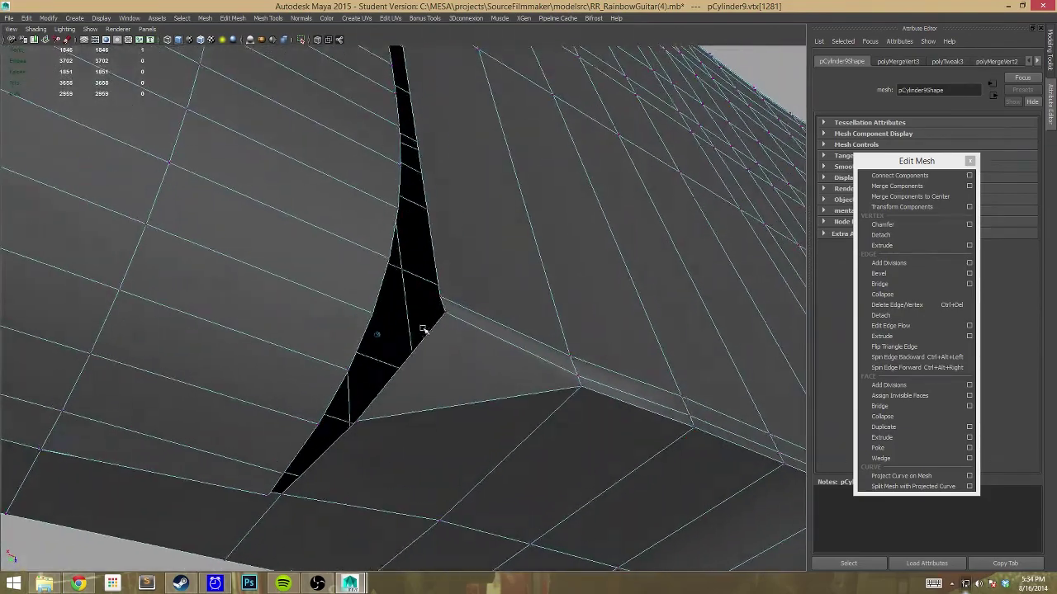
{"action": "left_click", "coordinate": [417, 339]}
{"action": "left_click_drag", "start_coordinate": [402, 372], "coordinate": [592, 427], "text": "alt"}
{"action": "key", "text": "ctrl+space"}
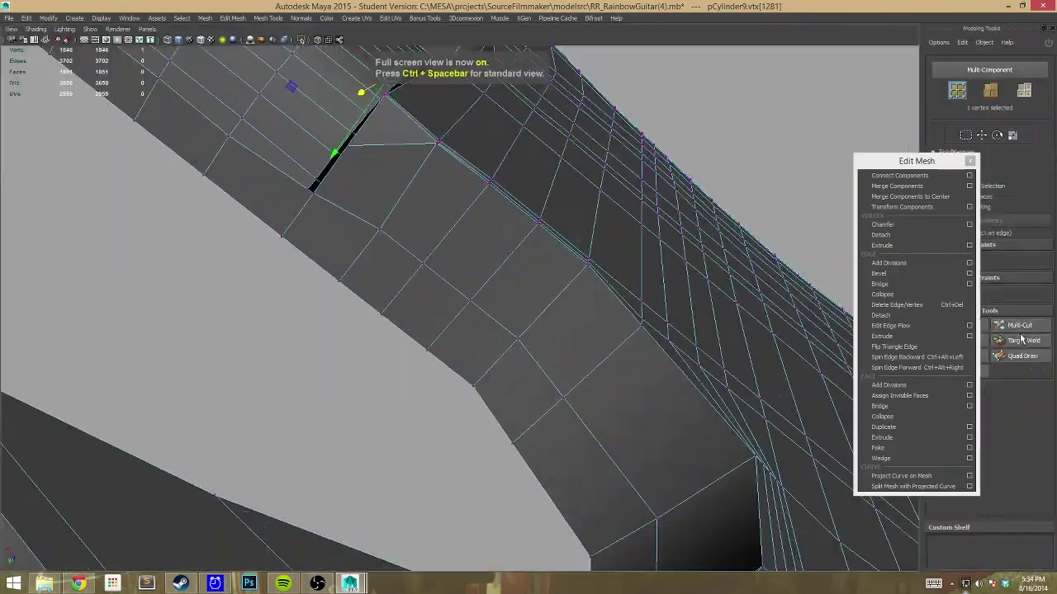
{"action": "mouse_move", "coordinate": [619, 264]}
{"action": "left_mouse_down", "text": "alt"}
{"action": "mouse_move", "coordinate": [633, 314]}
{"action": "mouse_move", "coordinate": [396, 389]}
{"action": "left_mouse_up", "text": "alt"}
{"action": "key", "text": "w"}
{"action": "scroll", "coordinate": [319, 235], "scroll_direction": "up", "scroll_amount": 3}
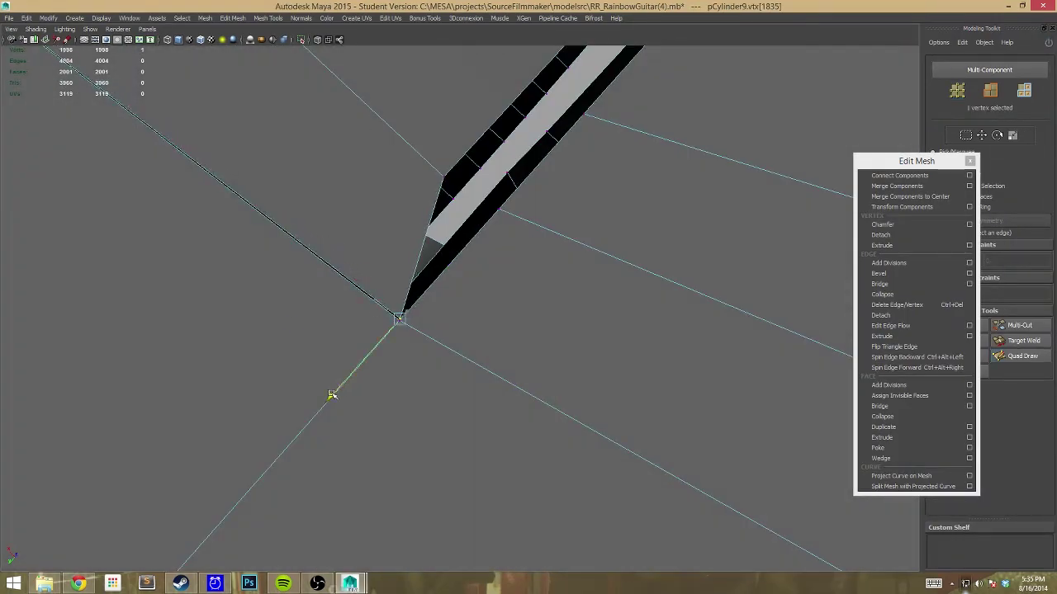
{"action": "key", "text": "ctrl+z"}
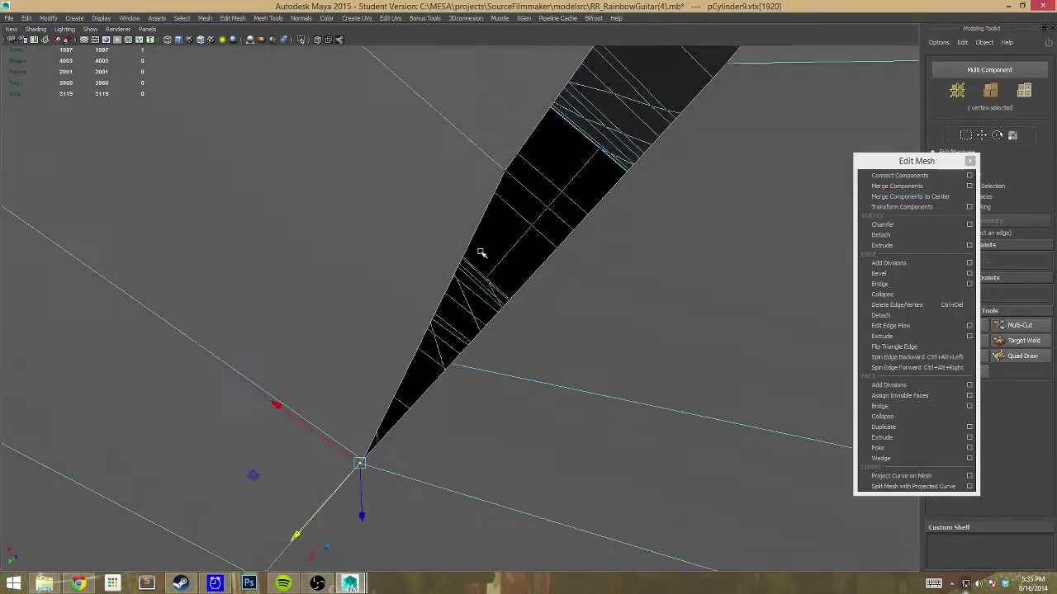
Pull the gap-corner vertex to close the gap and begin quad-drawing across the long gap
{"action": "left_click_drag", "start_coordinate": [481, 253], "coordinate": [470, 401], "text": "alt"}
{"action": "left_click", "coordinate": [498, 263]}
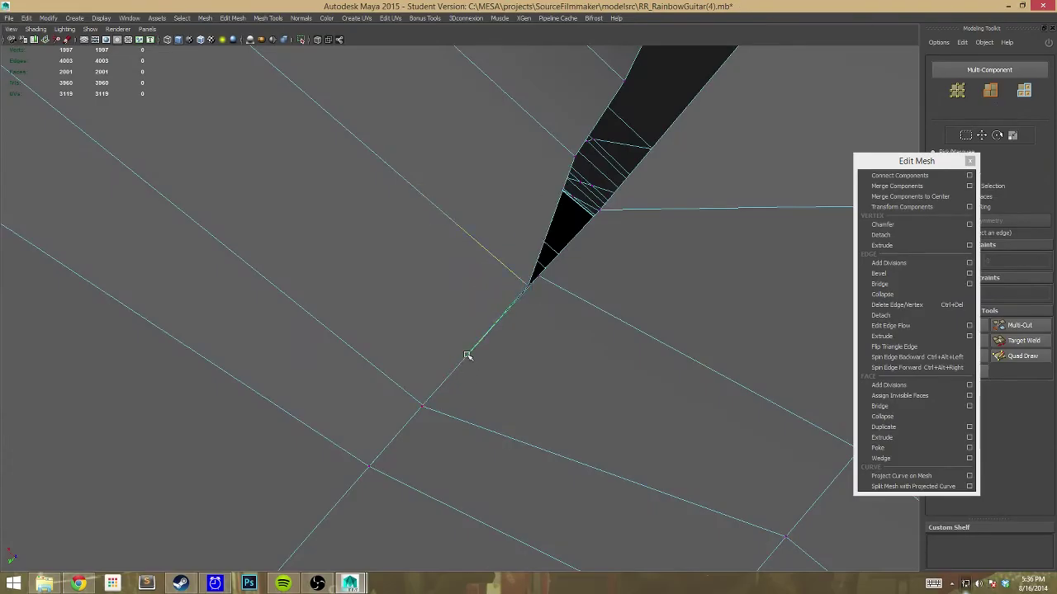
{"action": "left_click_drag", "start_coordinate": [521, 310], "coordinate": [471, 371], "text": "alt"}
{"action": "left_click", "coordinate": [472, 371]}
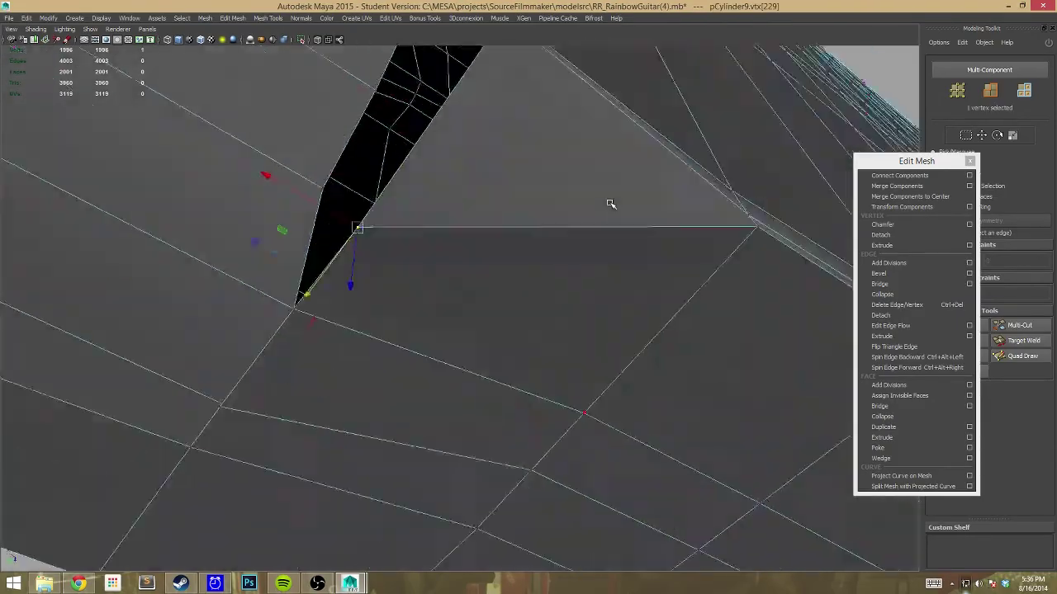
{"action": "mouse_move", "coordinate": [609, 201]}
{"action": "left_mouse_down", "text": "alt"}
{"action": "mouse_move", "coordinate": [356, 377]}
{"action": "mouse_move", "coordinate": [364, 208]}
{"action": "mouse_move", "coordinate": [366, 248]}
{"action": "mouse_move", "coordinate": [424, 349]}
{"action": "left_mouse_up", "text": "alt"}
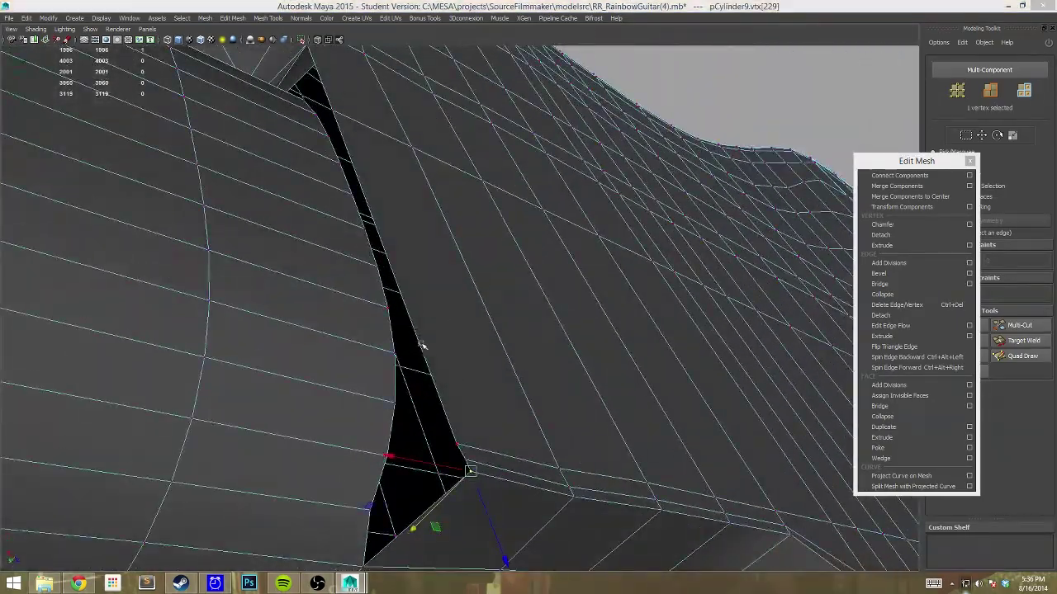
{"action": "right_click_drag", "start_coordinate": [425, 350], "coordinate": [454, 385], "text": "alt"}
{"action": "mouse_move", "coordinate": [455, 385]}
{"action": "left_mouse_down", "text": "alt"}
{"action": "mouse_move", "coordinate": [304, 215]}
{"action": "mouse_move", "coordinate": [302, 278]}
{"action": "left_mouse_up", "text": "alt"}
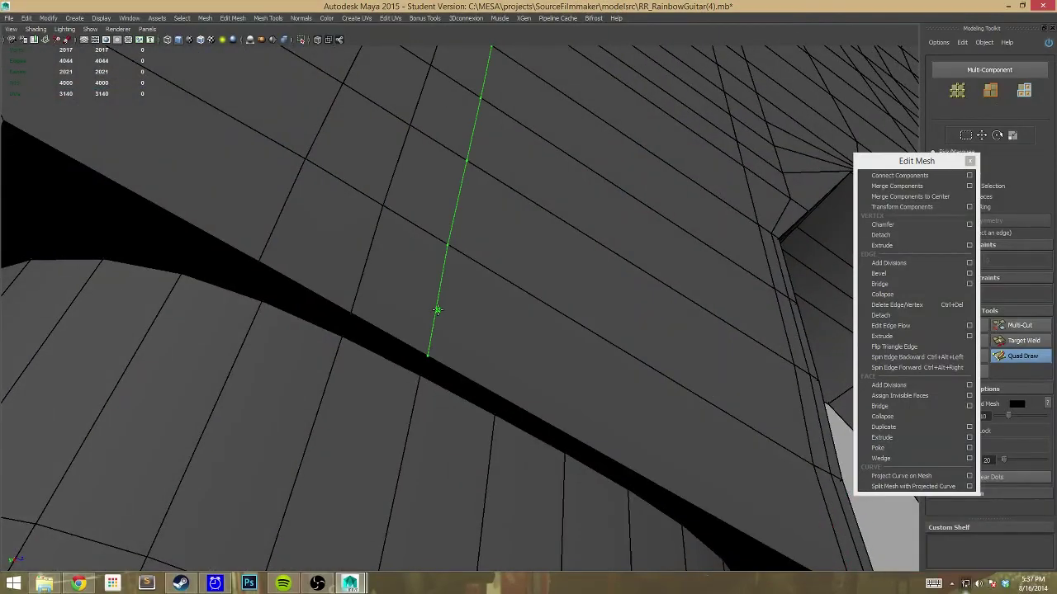
Merge the three vertices at the gap tip into one at their centre
{"action": "mouse_move", "coordinate": [567, 382]}
{"action": "left_mouse_down", "text": "alt"}
{"action": "mouse_move", "coordinate": [484, 377]}
{"action": "mouse_move", "coordinate": [165, 207]}
{"action": "mouse_move", "coordinate": [457, 289]}
{"action": "mouse_move", "coordinate": [479, 427]}
{"action": "left_mouse_up", "text": "alt"}
{"action": "left_click", "coordinate": [184, 236]}
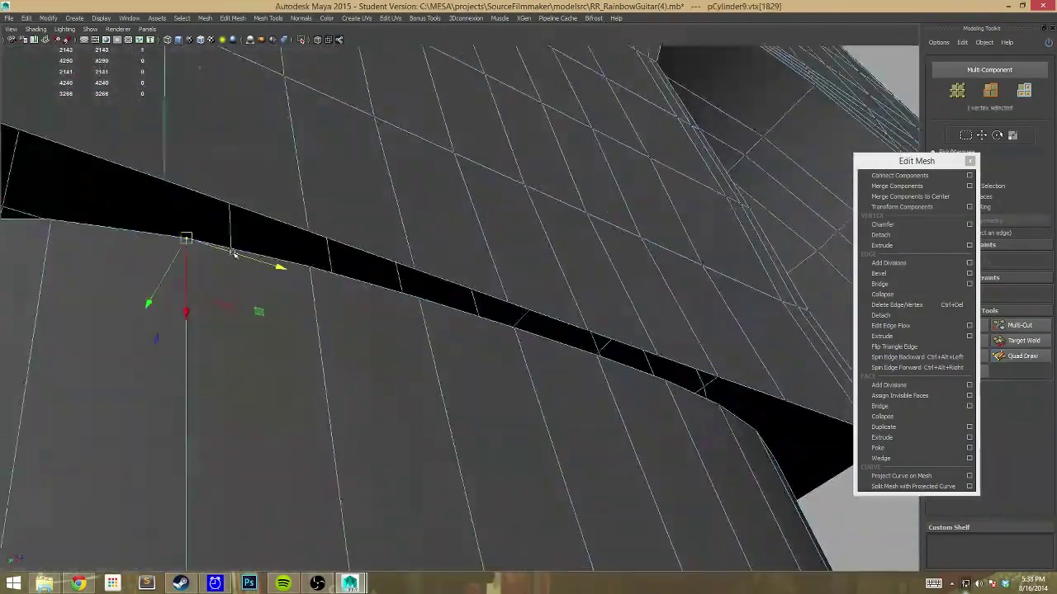
{"action": "left_click_drag", "start_coordinate": [236, 247], "coordinate": [353, 254], "text": "alt"}
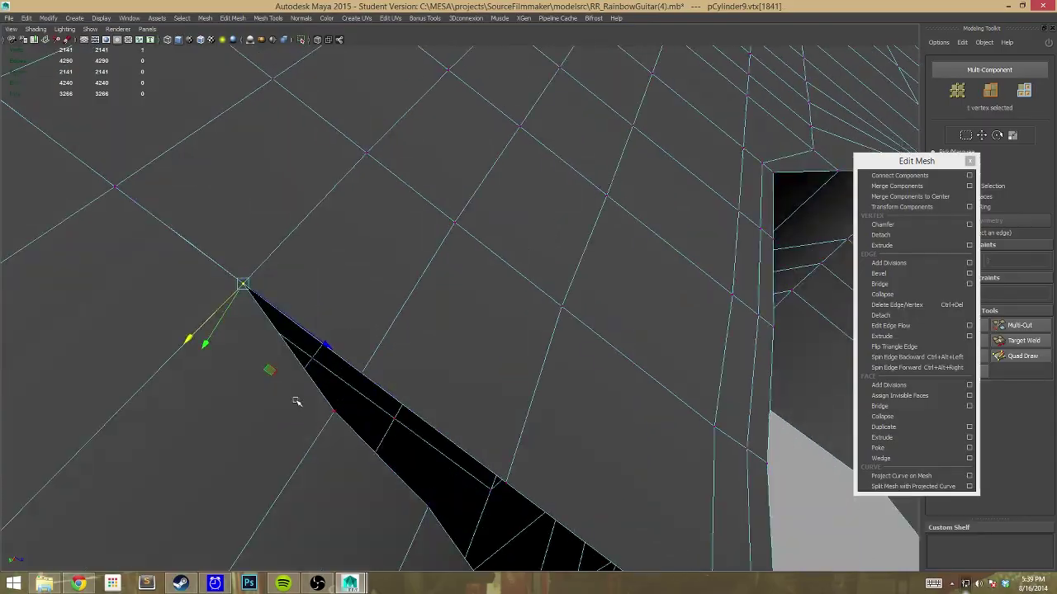
{"action": "mouse_move", "coordinate": [493, 346]}
{"action": "left_mouse_down", "text": "alt"}
{"action": "mouse_move", "coordinate": [203, 330]}
{"action": "mouse_move", "coordinate": [398, 401]}
{"action": "mouse_move", "coordinate": [770, 272]}
{"action": "left_mouse_up", "text": "alt"}
{"action": "left_click", "coordinate": [398, 400]}
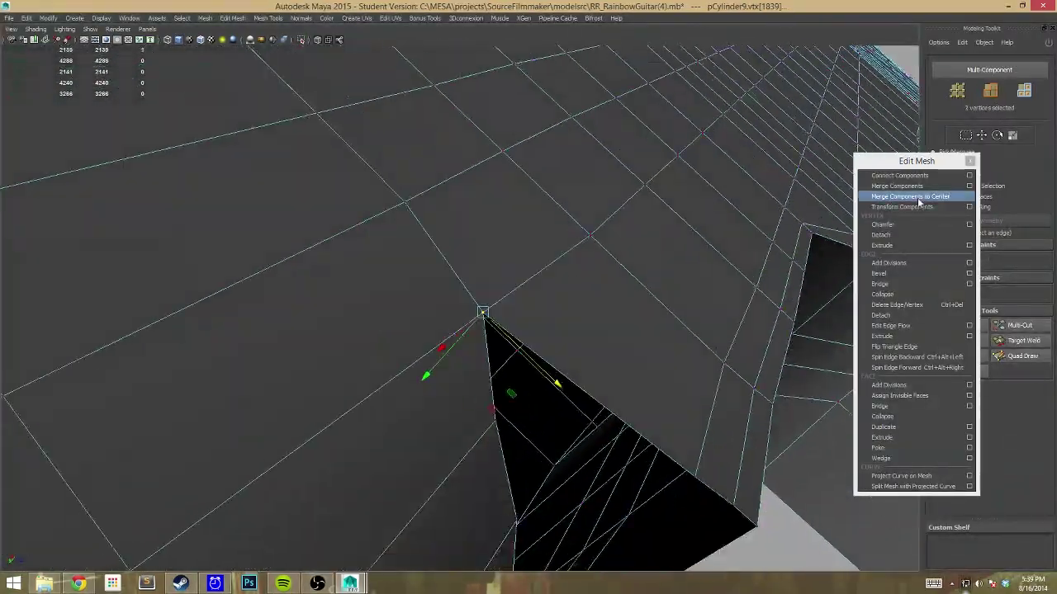
{"action": "left_click", "coordinate": [919, 200]}
{"action": "mouse_move", "coordinate": [662, 302]}
{"action": "left_mouse_down", "text": "alt"}
{"action": "mouse_move", "coordinate": [463, 330]}
{"action": "mouse_move", "coordinate": [475, 297]}
{"action": "left_mouse_up", "text": "alt"}
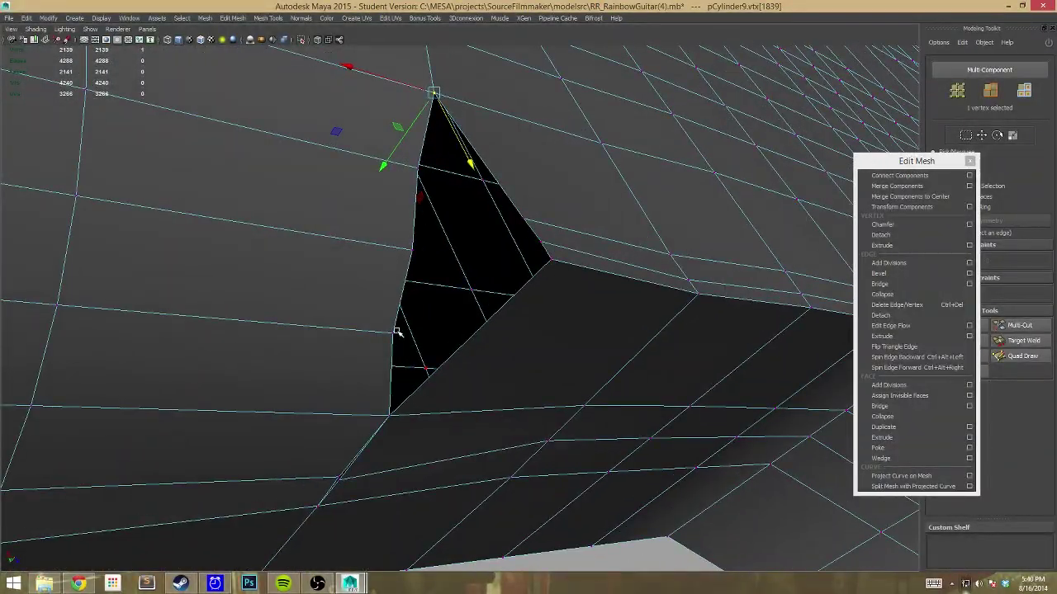
Merge two vertices along the remaining black wedge into one and save the file
{"action": "left_click_drag", "start_coordinate": [397, 331], "coordinate": [1027, 367], "text": "alt"}
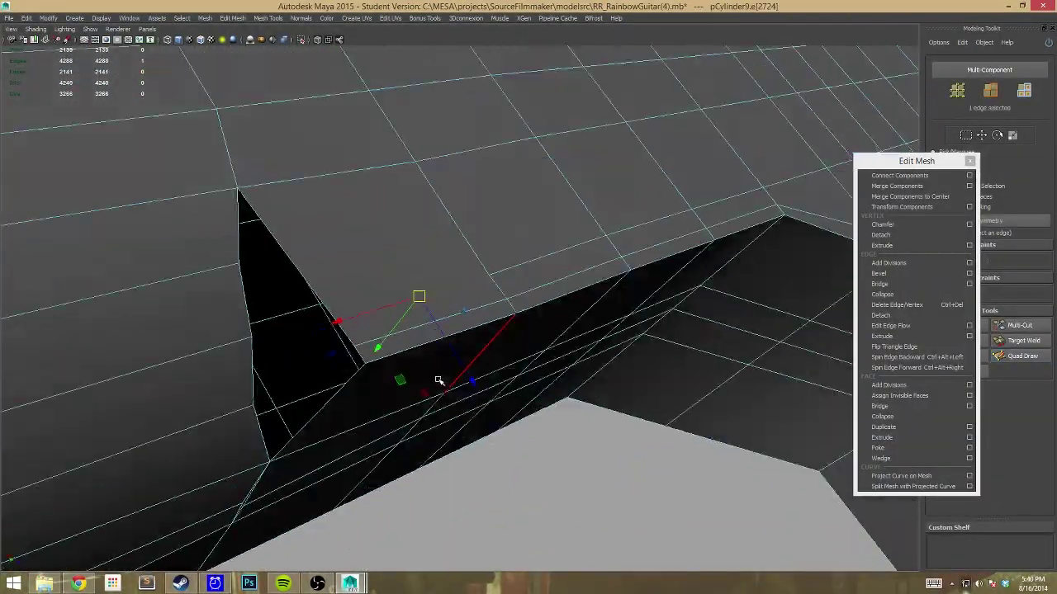
{"action": "mouse_move", "coordinate": [437, 378]}
{"action": "left_mouse_down", "text": "alt"}
{"action": "mouse_move", "coordinate": [427, 308]}
{"action": "mouse_move", "coordinate": [394, 380]}
{"action": "mouse_move", "coordinate": [529, 281]}
{"action": "mouse_move", "coordinate": [498, 280]}
{"action": "mouse_move", "coordinate": [488, 299]}
{"action": "mouse_move", "coordinate": [489, 134]}
{"action": "mouse_move", "coordinate": [556, 295]}
{"action": "mouse_move", "coordinate": [542, 147]}
{"action": "mouse_move", "coordinate": [264, 370]}
{"action": "mouse_move", "coordinate": [444, 348]}
{"action": "mouse_move", "coordinate": [406, 396]}
{"action": "mouse_move", "coordinate": [573, 316]}
{"action": "mouse_move", "coordinate": [554, 389]}
{"action": "mouse_move", "coordinate": [543, 257]}
{"action": "mouse_move", "coordinate": [399, 374]}
{"action": "mouse_move", "coordinate": [608, 168]}
{"action": "mouse_move", "coordinate": [500, 361]}
{"action": "mouse_move", "coordinate": [609, 406]}
{"action": "mouse_move", "coordinate": [581, 173]}
{"action": "left_mouse_up", "text": "alt"}
{"action": "left_click", "coordinate": [529, 281]}
{"action": "left_click", "coordinate": [400, 374], "text": "shift"}
{"action": "left_click", "coordinate": [882, 201]}
{"action": "left_click", "coordinate": [500, 361]}
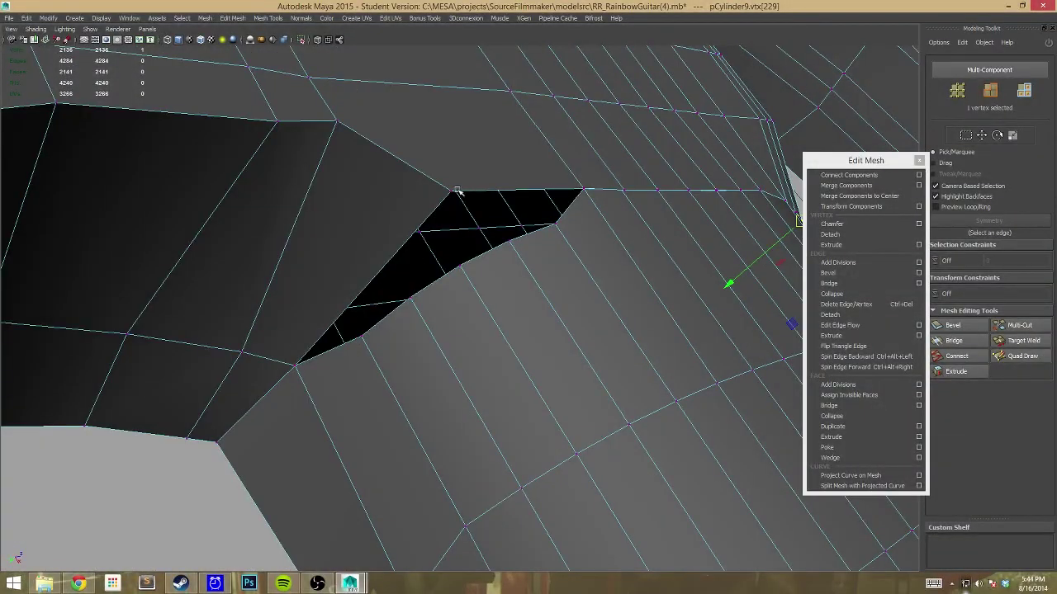
Fill the gap with new Quad Draw faces, then switch to Multi-Cut for the sliver
{"action": "right_click_drag", "start_coordinate": [530, 282], "coordinate": [319, 329], "text": "shift"}
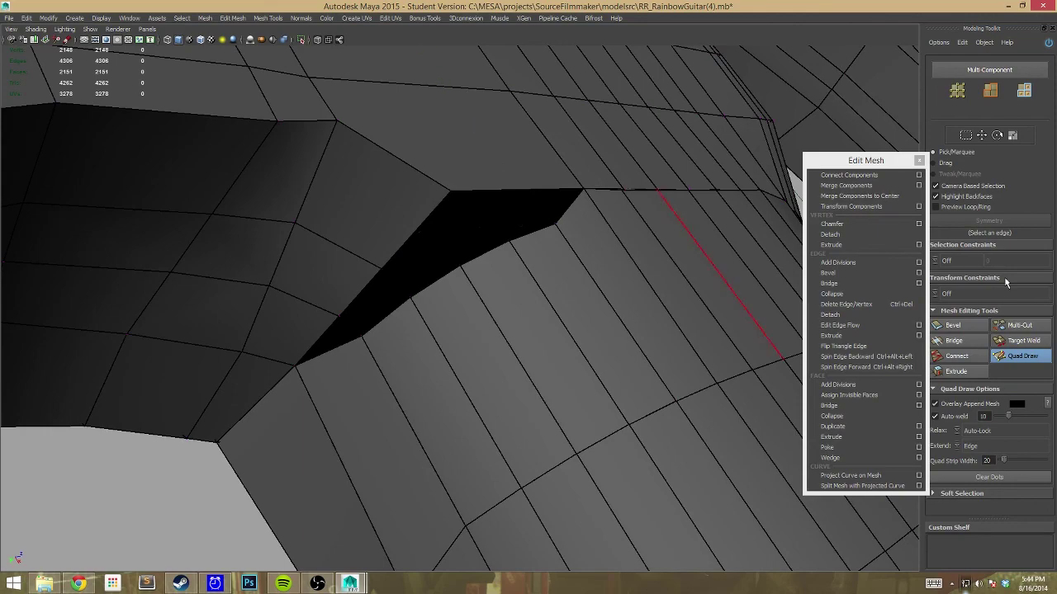
{"action": "left_click", "coordinate": [405, 344]}
{"action": "mouse_move", "coordinate": [406, 344]}
{"action": "left_mouse_down", "text": "alt"}
{"action": "mouse_move", "coordinate": [619, 198]}
{"action": "mouse_move", "coordinate": [453, 342]}
{"action": "left_mouse_up", "text": "alt"}
{"action": "right_click_drag", "start_coordinate": [454, 341], "coordinate": [495, 234], "text": "shift"}
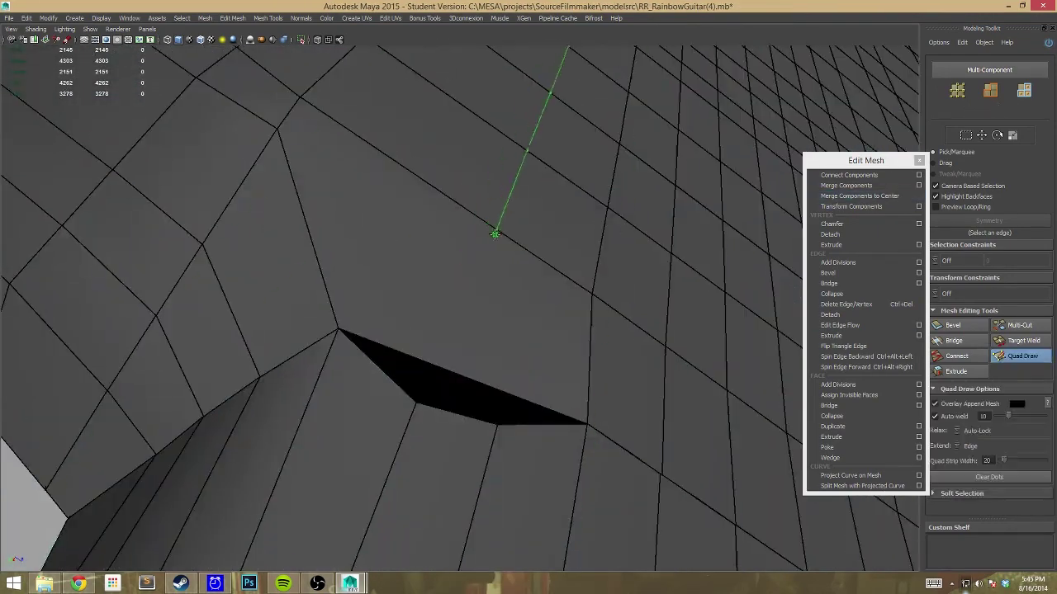
{"action": "left_click", "coordinate": [1017, 326]}
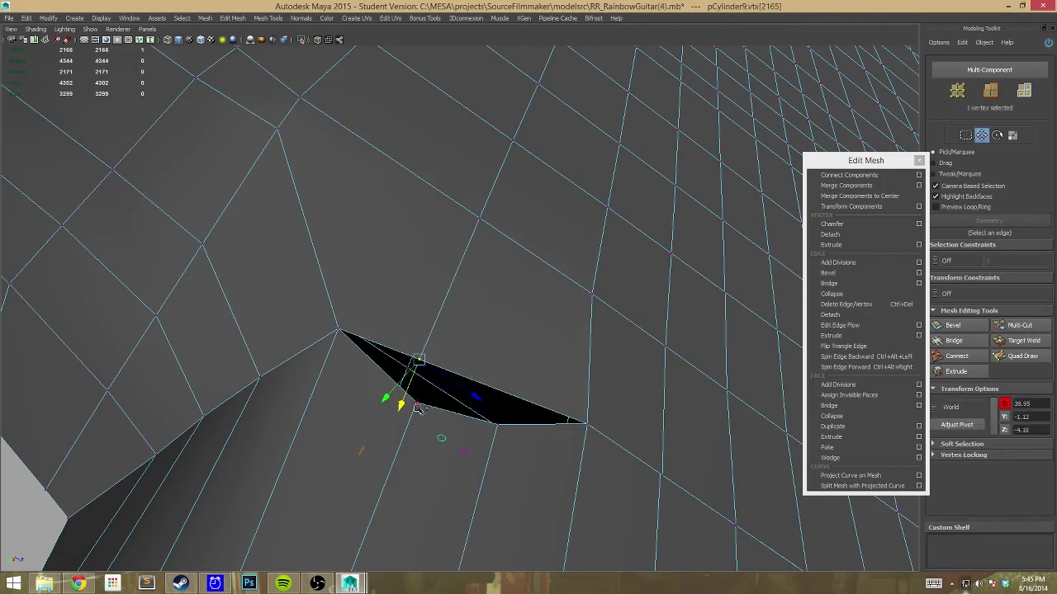
{"action": "mouse_move", "coordinate": [418, 410]}
{"action": "left_mouse_down", "text": "alt"}
{"action": "mouse_move", "coordinate": [401, 420]}
{"action": "mouse_move", "coordinate": [384, 353]}
{"action": "left_mouse_up", "text": "alt"}
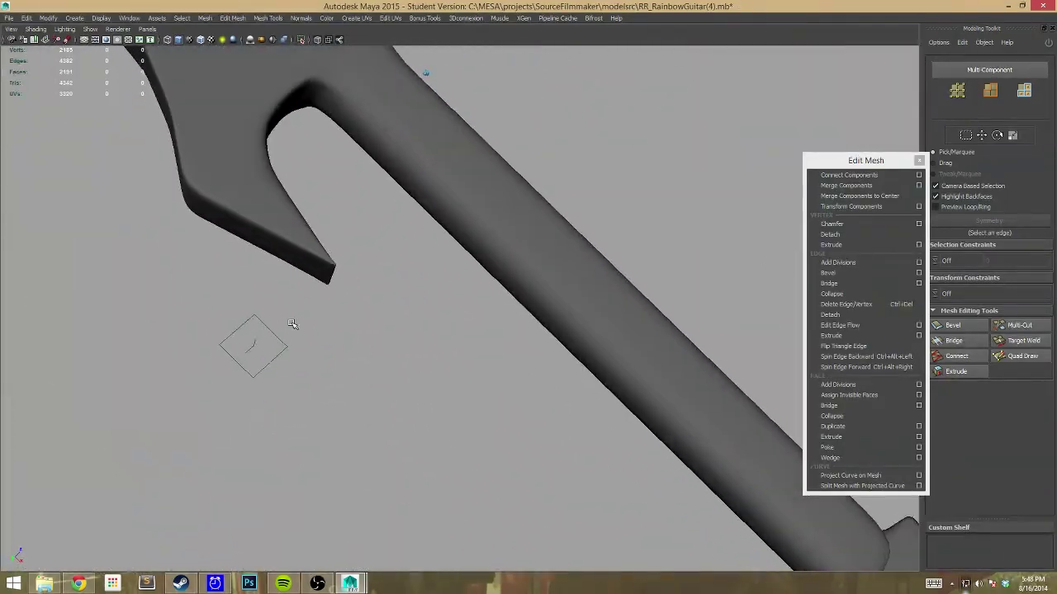
{"action": "key", "text": "ctrl+s"}
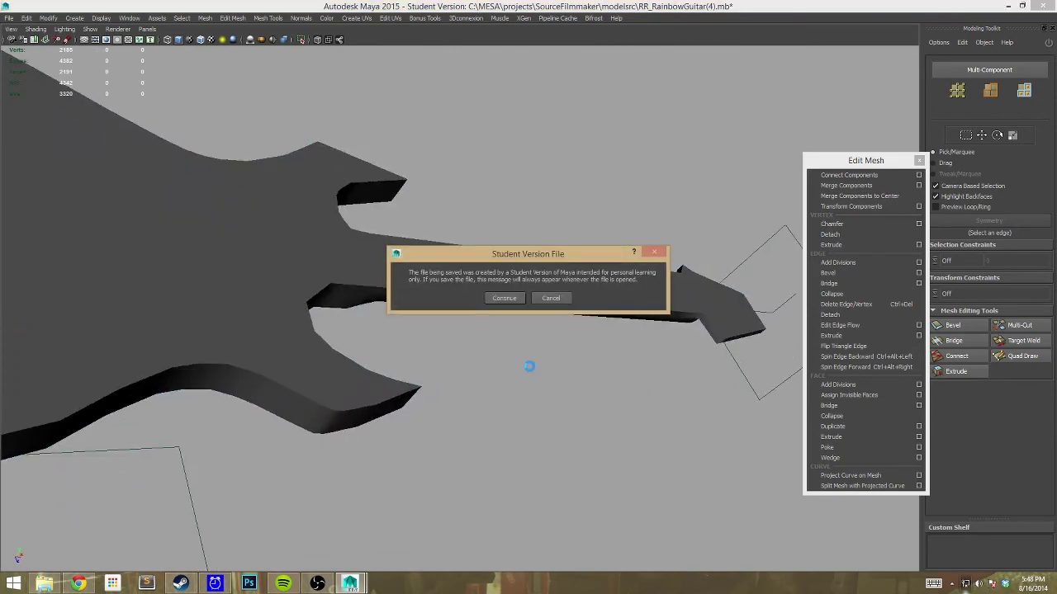
{"action": "left_click", "coordinate": [507, 299]}
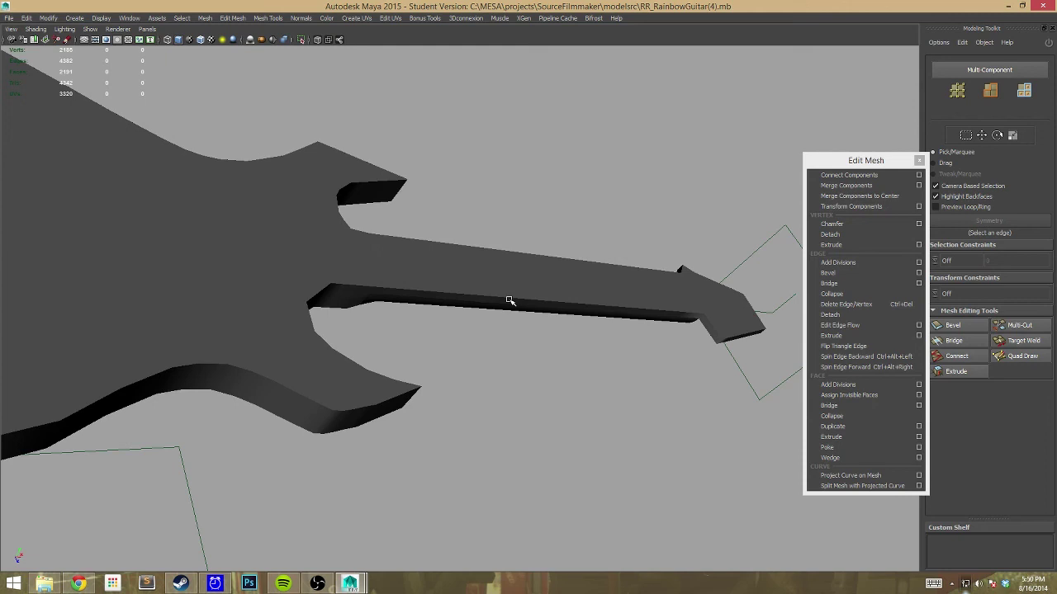
Frame the guitar in the four-view layout and import the guitarist picture as an image plane
{"action": "left_click", "coordinate": [424, 295]}
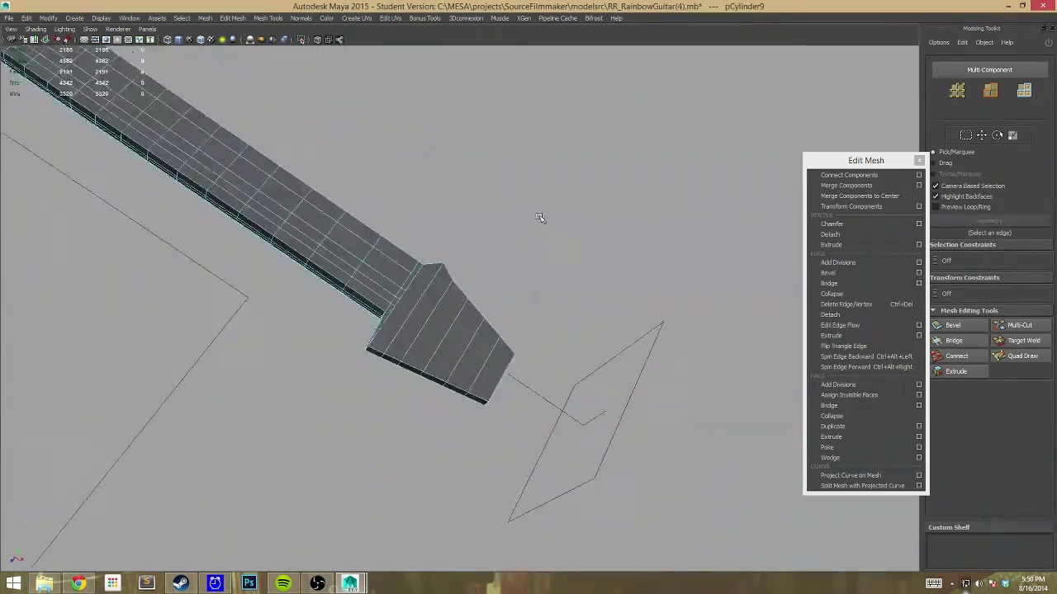
{"action": "key", "text": "space"}
{"action": "key", "text": "f"}
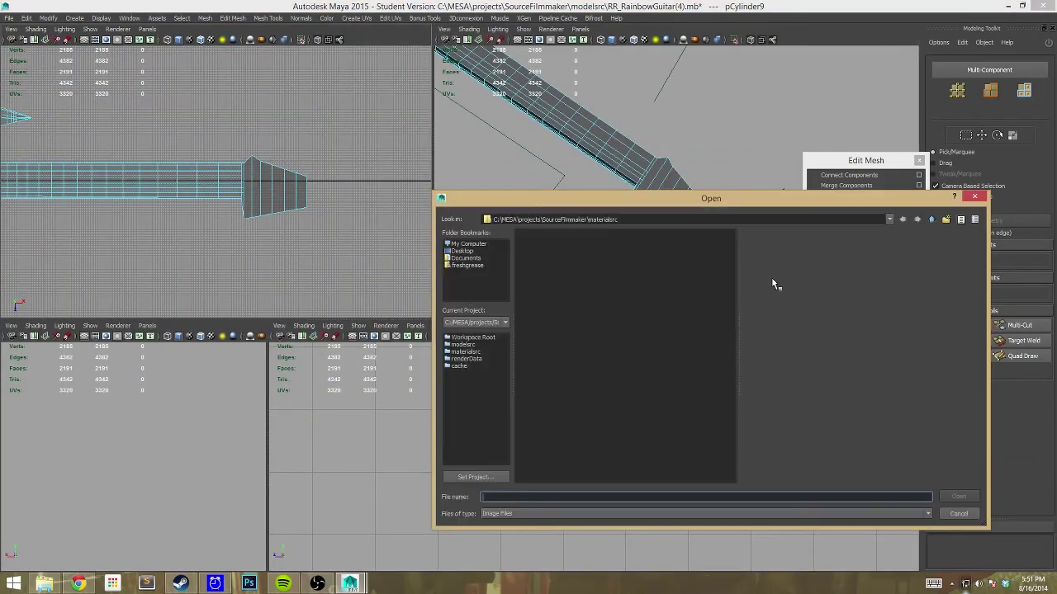
{"action": "left_click", "coordinate": [612, 386]}
{"action": "double_click", "coordinate": [612, 393]}
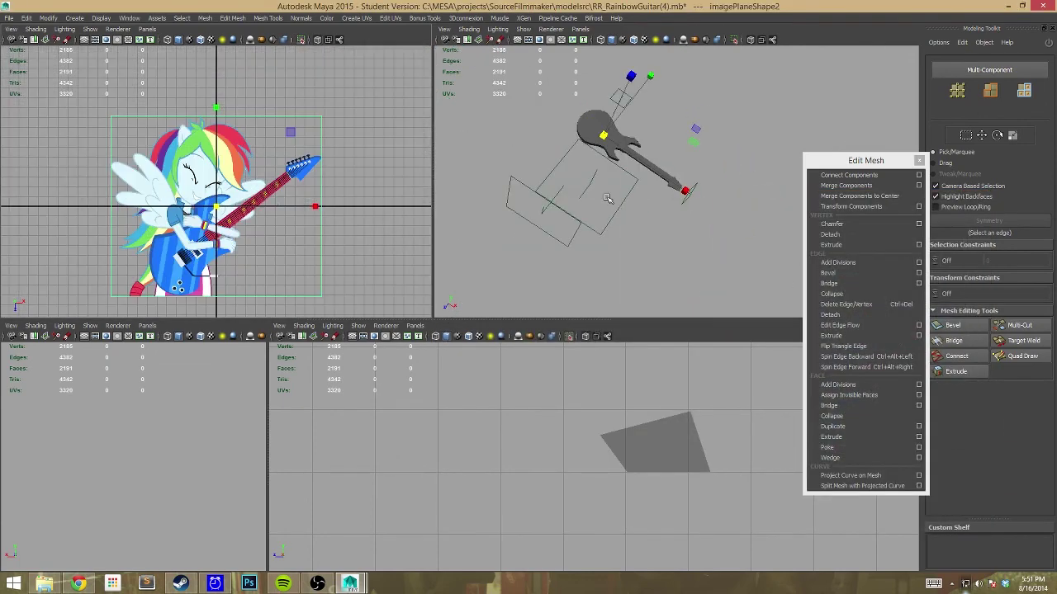
Scale the image plane up to about 20.83 and move it down behind the guitar
{"action": "key", "text": "ctrl+space"}
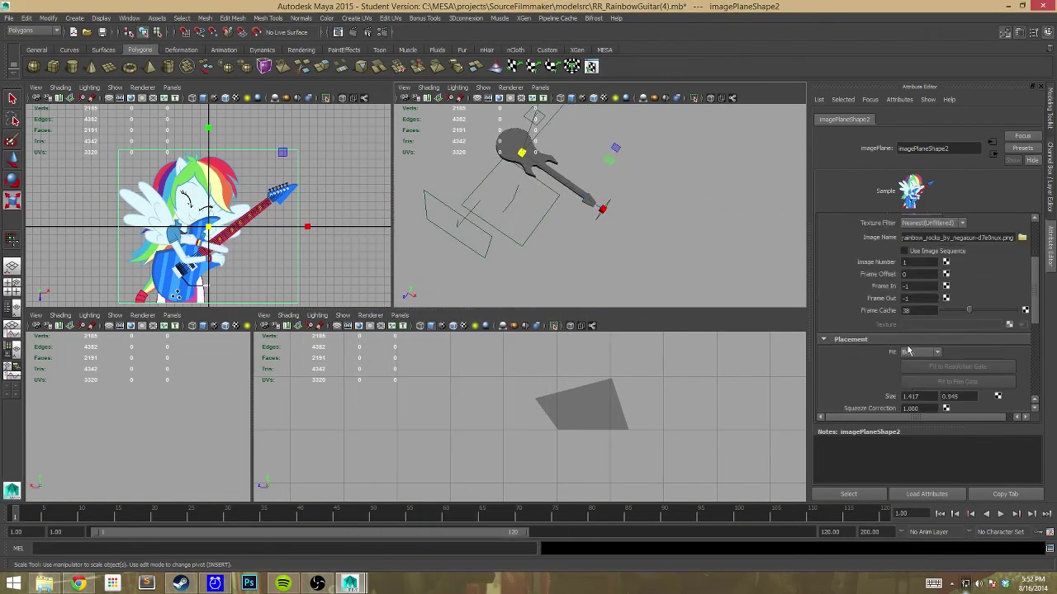
{"action": "key", "text": "ctrl+a"}
{"action": "left_click_drag", "start_coordinate": [250, 191], "coordinate": [388, 254]}
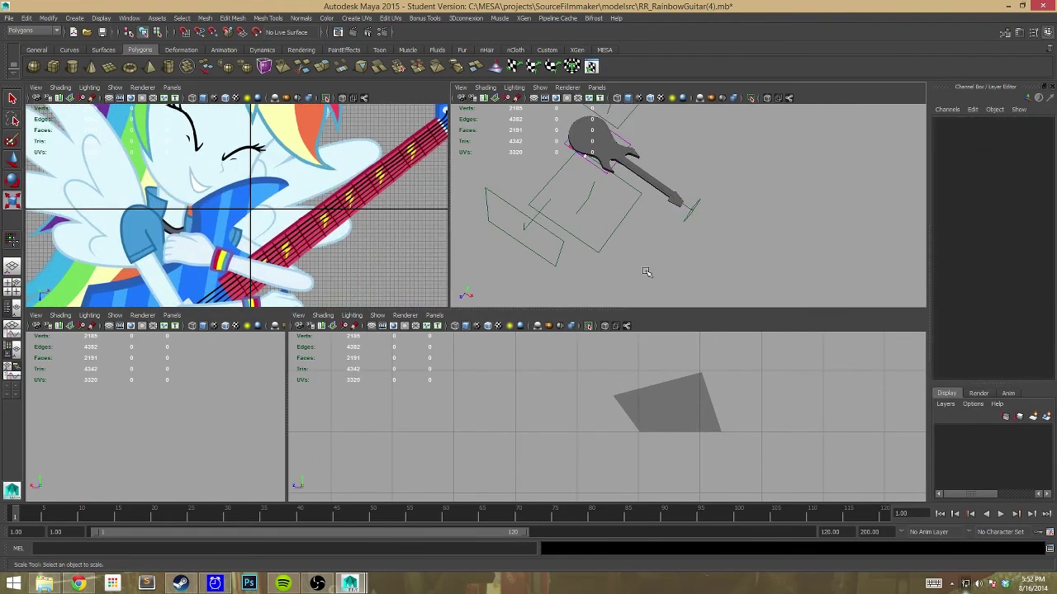
{"action": "middle_click_drag", "start_coordinate": [388, 253], "coordinate": [541, 277]}
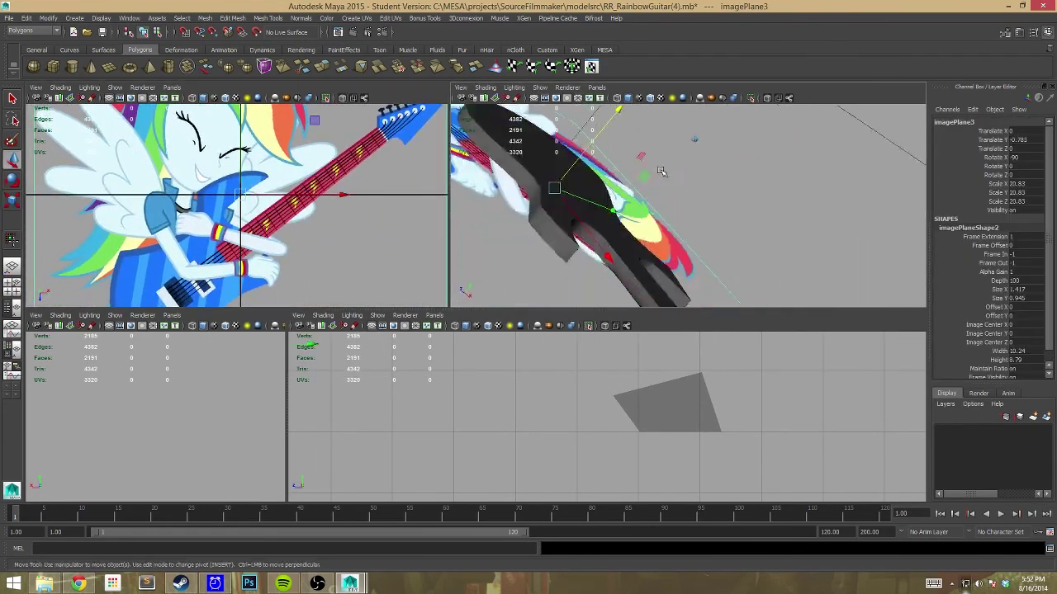
{"action": "right_click_drag", "start_coordinate": [542, 278], "coordinate": [542, 277], "text": "alt"}
{"action": "key", "text": "w"}
{"action": "scroll", "coordinate": [435, 152], "scroll_direction": "down", "scroll_amount": 2}
Enlarge the front view and zoom in on the headstock over the reference image
{"action": "key", "text": "space"}
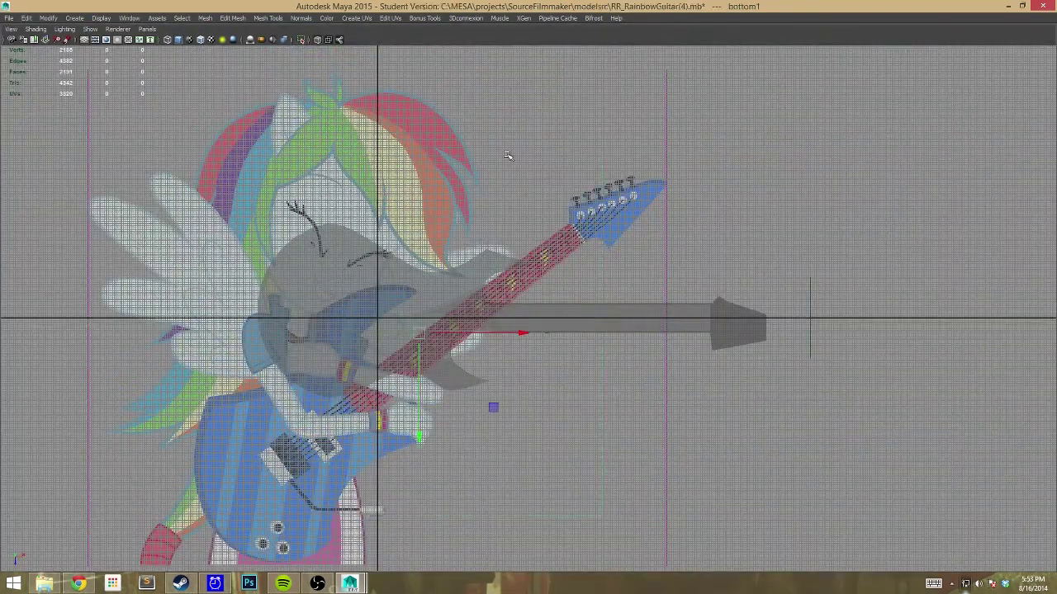
{"action": "key", "text": "space"}
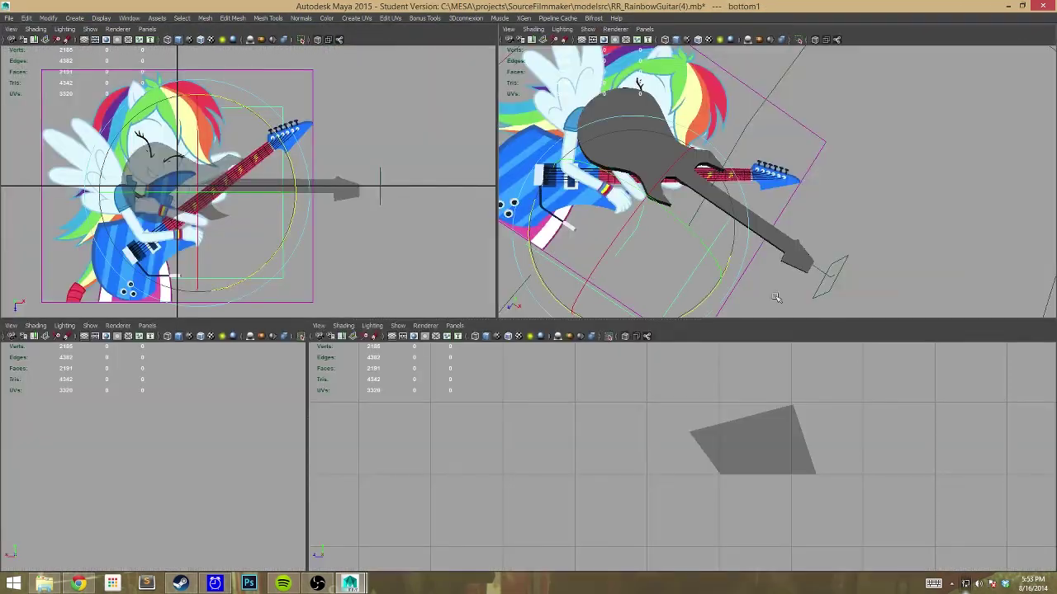
{"action": "key", "text": "space"}
{"action": "scroll", "coordinate": [501, 229], "scroll_direction": "up", "scroll_amount": 4}
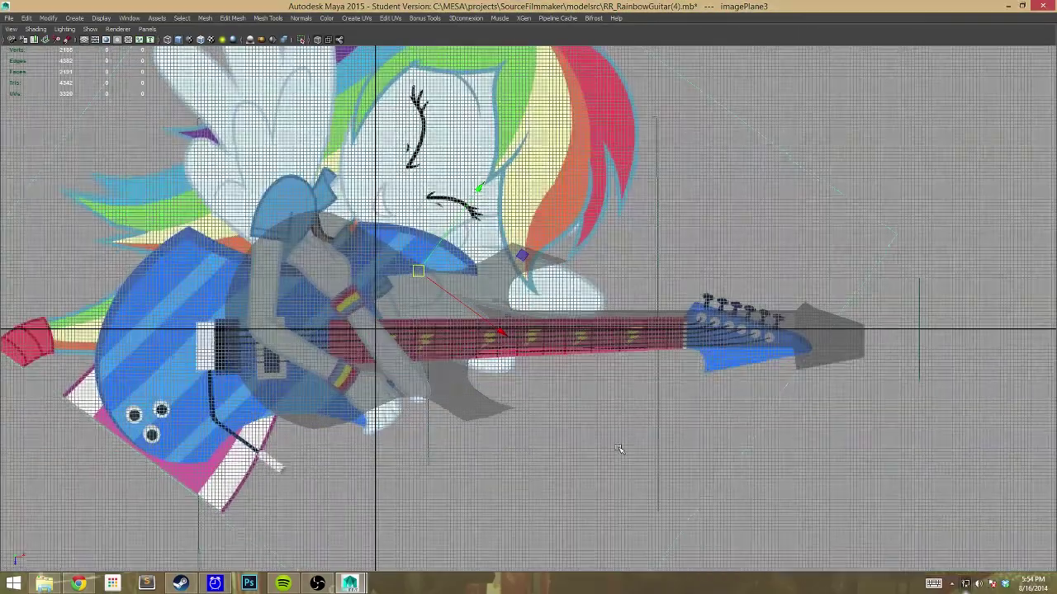
{"action": "scroll", "coordinate": [585, 425], "scroll_direction": "up", "scroll_amount": 5}
{"action": "scroll", "coordinate": [596, 179], "scroll_direction": "up", "scroll_amount": 2}
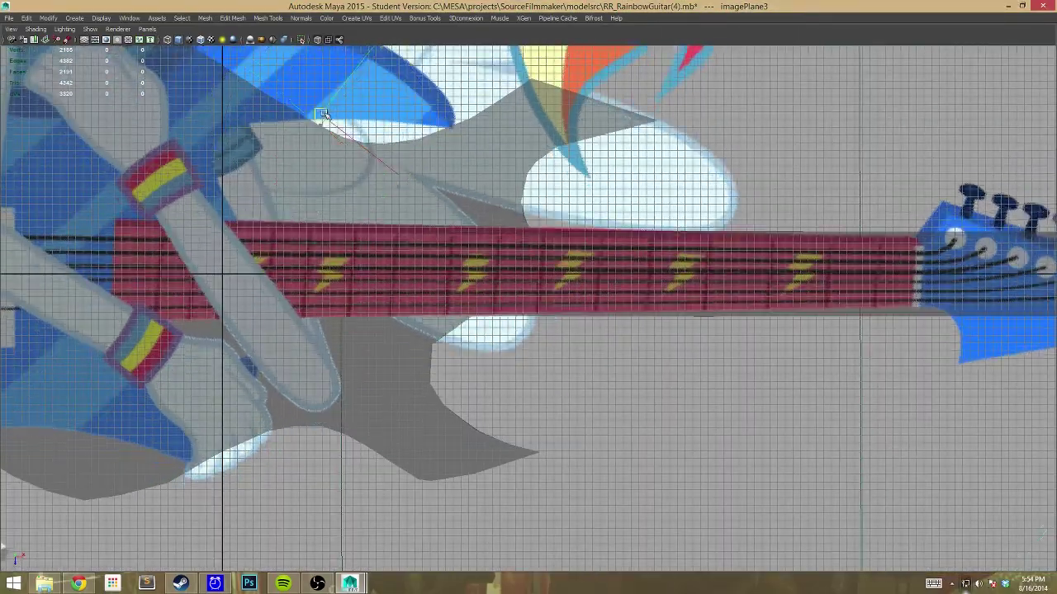
{"action": "middle_click_drag", "start_coordinate": [596, 178], "coordinate": [545, 220], "text": "alt"}
{"action": "scroll", "coordinate": [851, 268], "scroll_direction": "down", "scroll_amount": 5}
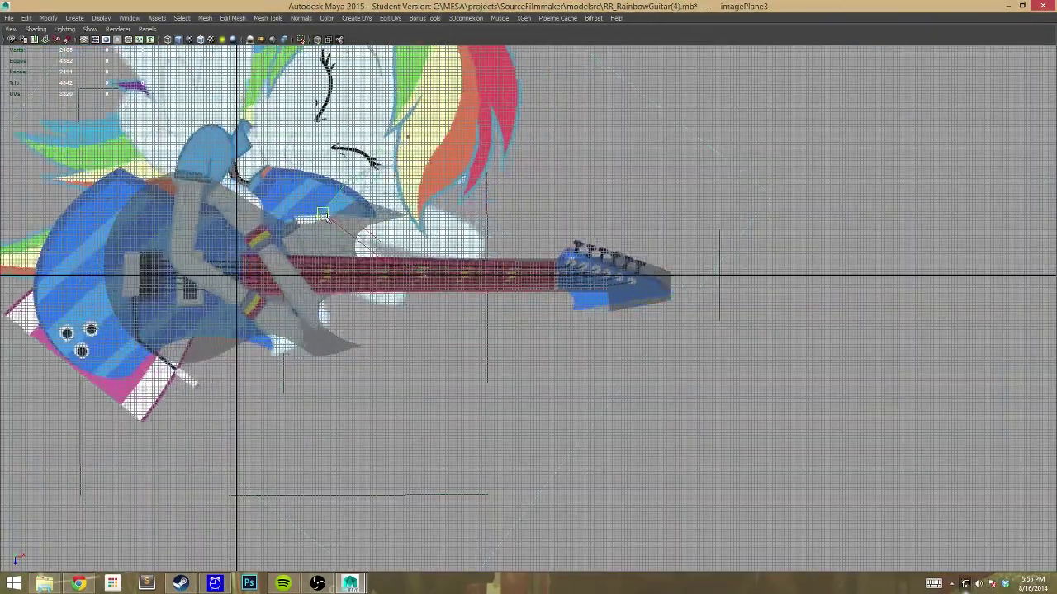
{"action": "scroll", "coordinate": [600, 233], "scroll_direction": "up", "scroll_amount": 6}
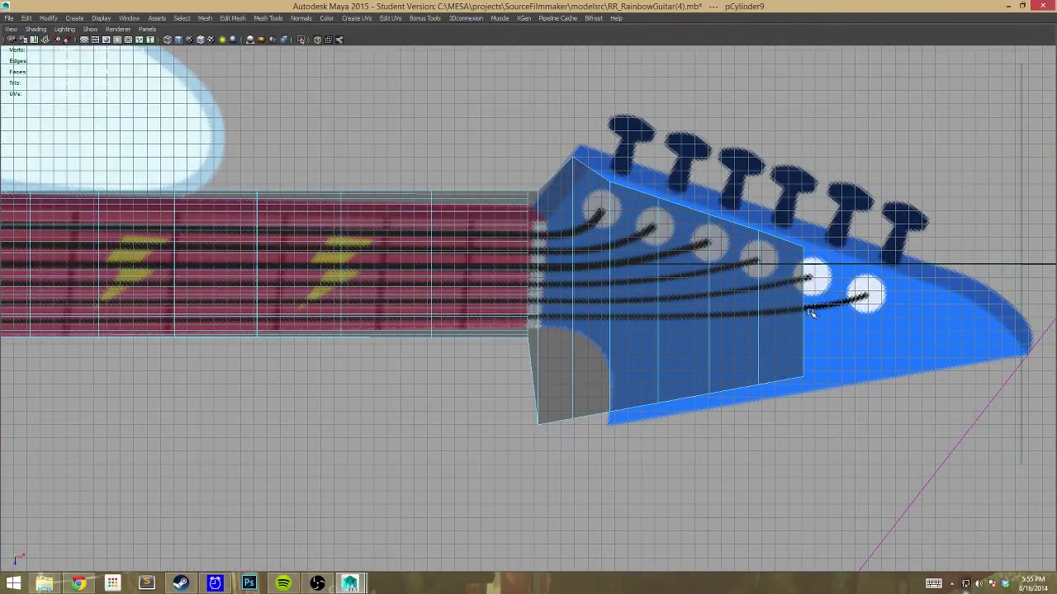
Hide the interface and orbit around the headstock to inspect its underside and angles
{"action": "key", "text": "ctrl+space"}
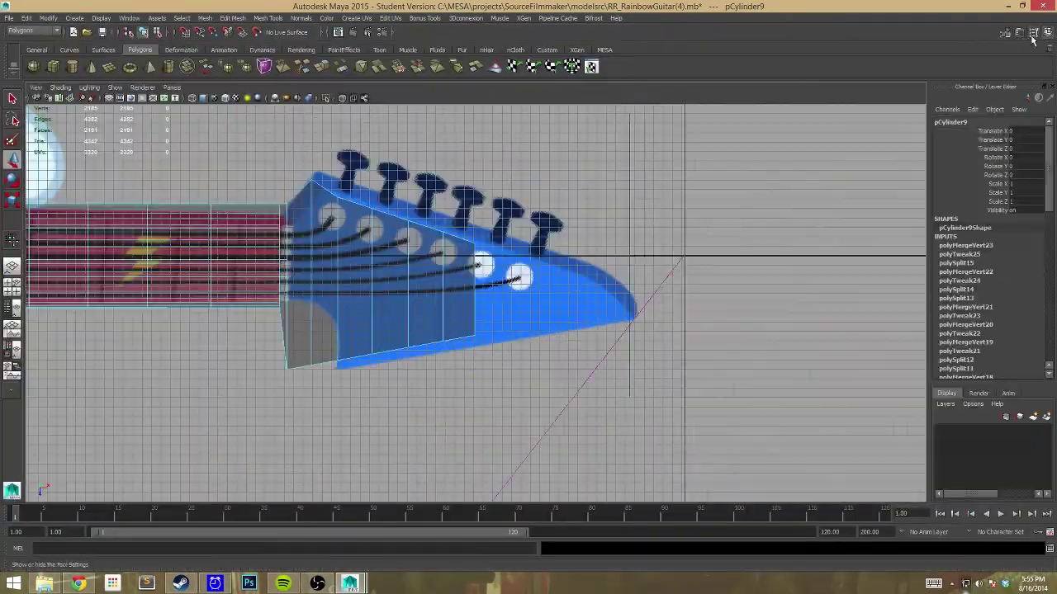
{"action": "key", "text": "ctrl+space"}
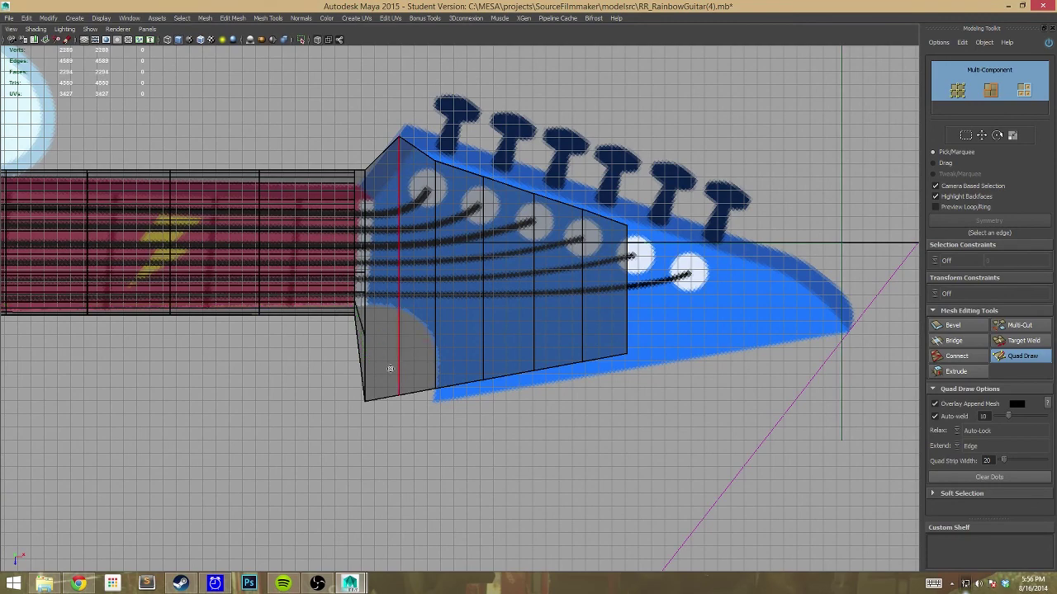
{"action": "scroll", "coordinate": [404, 305], "scroll_direction": "up", "scroll_amount": 3}
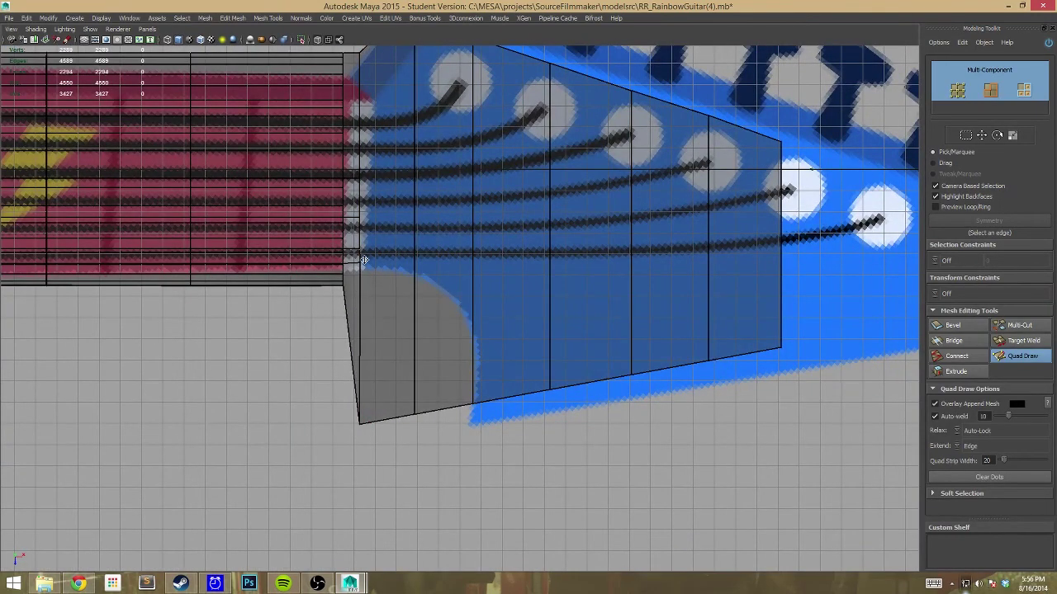
{"action": "left_click_drag", "start_coordinate": [360, 282], "coordinate": [971, 272], "text": "alt"}
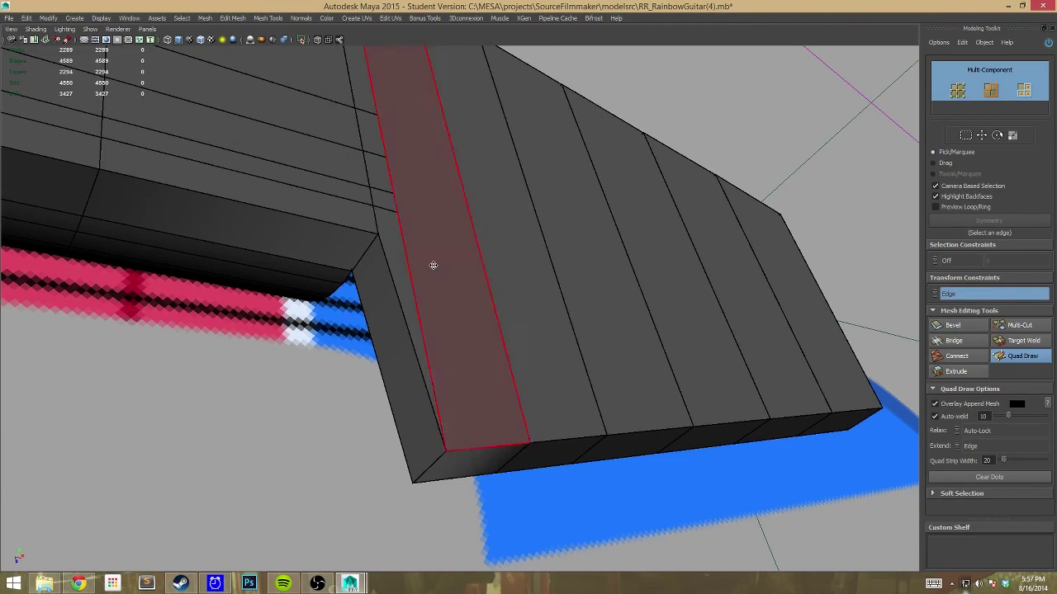
{"action": "left_click_drag", "start_coordinate": [433, 265], "coordinate": [292, 308], "text": "alt"}
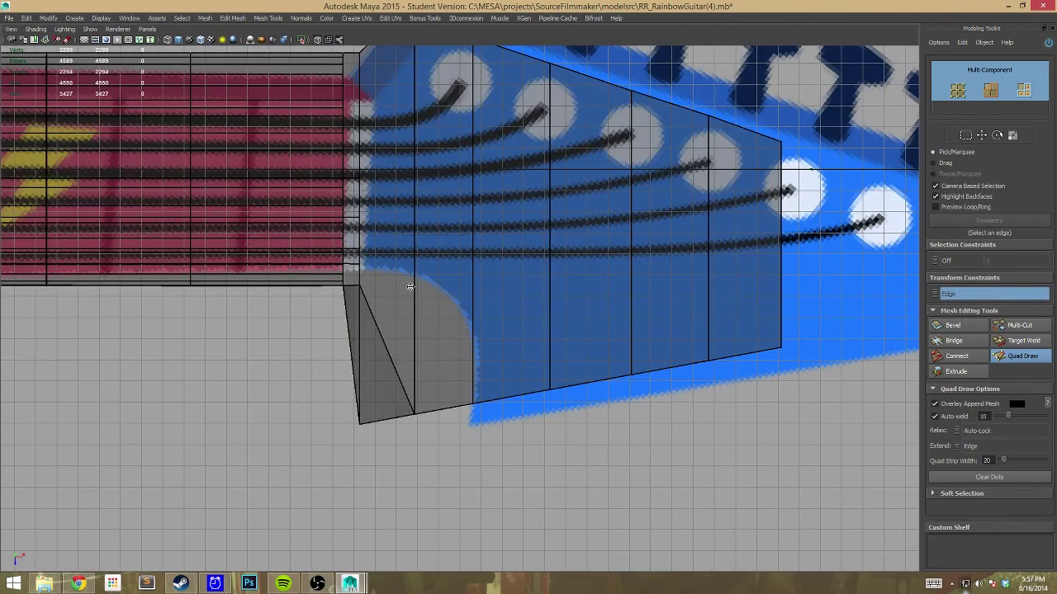
{"action": "left_click_drag", "start_coordinate": [373, 287], "coordinate": [361, 243], "text": "alt"}
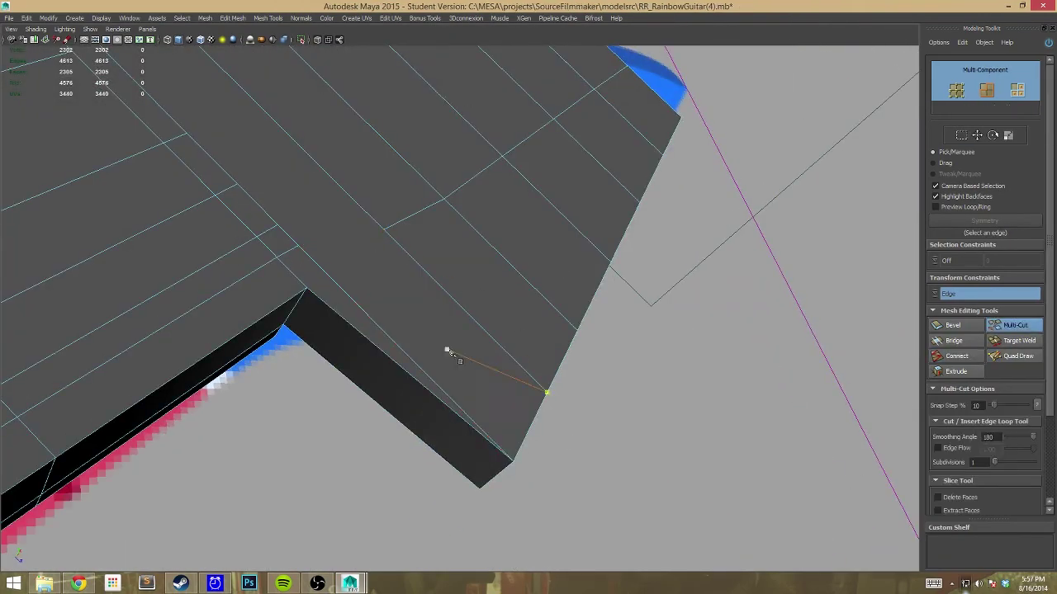
Finish the edge cut across the headstock and check the reference image plane's attributes
{"action": "key", "text": "Return"}
{"action": "key", "text": "space"}
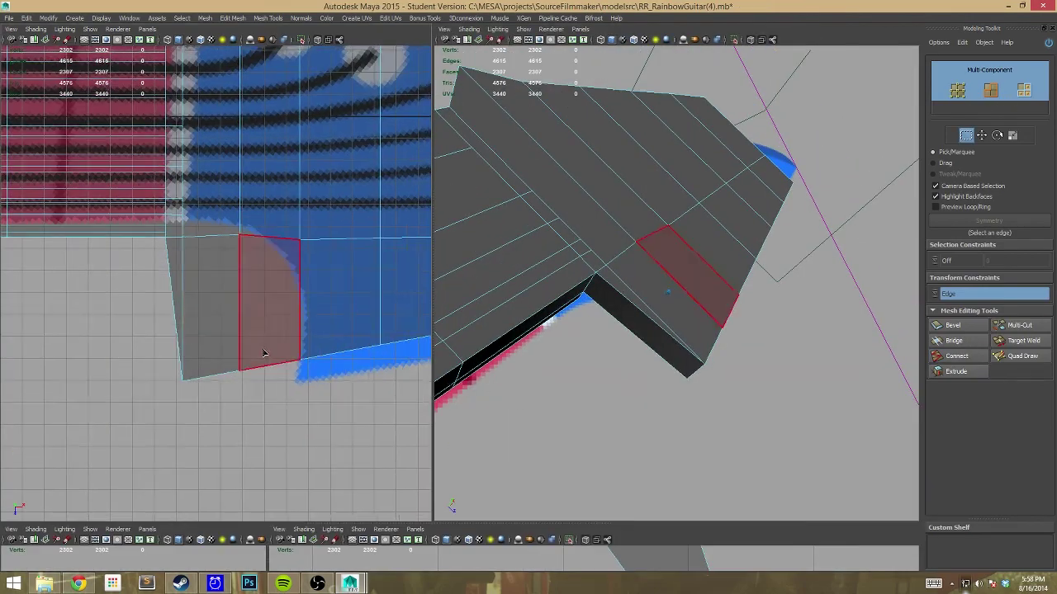
{"action": "scroll", "coordinate": [261, 352], "scroll_direction": "down", "scroll_amount": 5}
{"action": "left_click", "coordinate": [260, 322]}
{"action": "key", "text": "ctrl+a"}
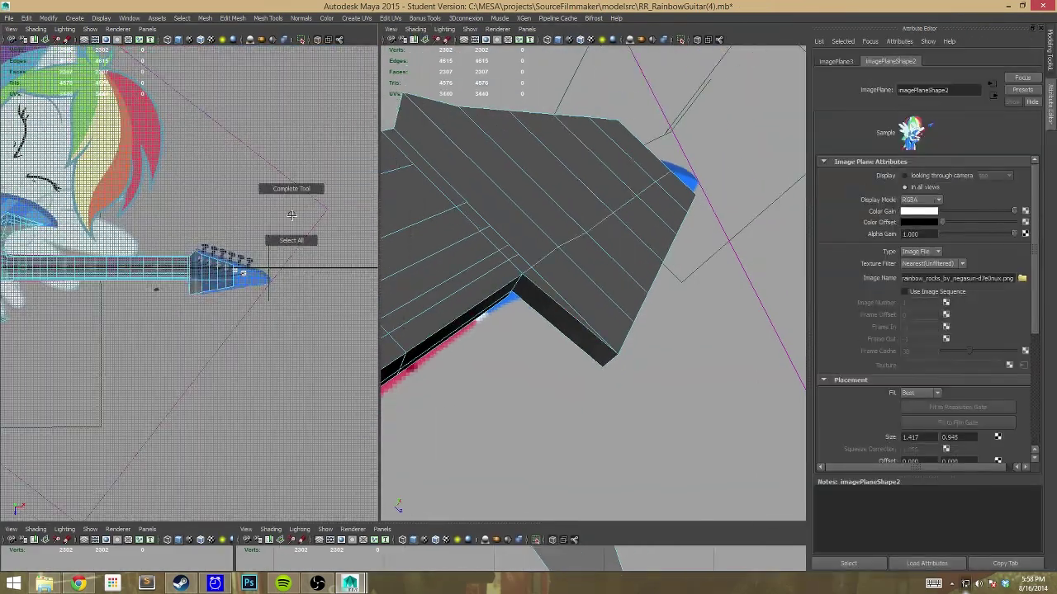
{"action": "scroll", "coordinate": [261, 301], "scroll_direction": "up", "scroll_amount": 3}
{"action": "scroll", "coordinate": [261, 300], "scroll_direction": "up", "scroll_amount": 5}
{"action": "scroll", "coordinate": [299, 239], "scroll_direction": "down", "scroll_amount": 5}
{"action": "key", "text": "space"}
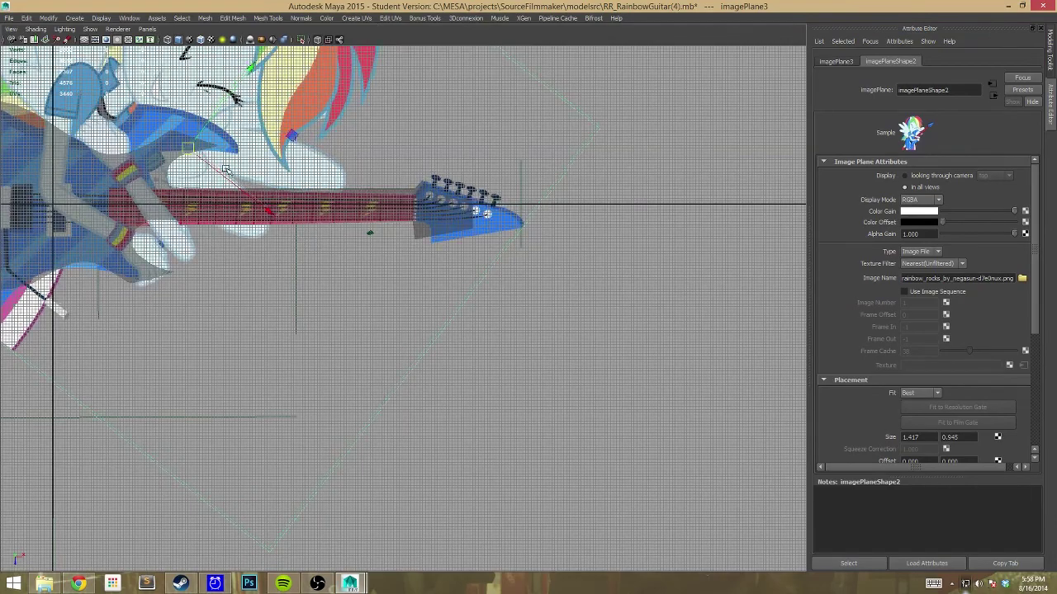
{"action": "scroll", "coordinate": [225, 170], "scroll_direction": "up", "scroll_amount": 5}
{"action": "scroll", "coordinate": [307, 245], "scroll_direction": "up", "scroll_amount": 5}
Select the small triangular piece at the headstock's lower corner with the Modeling Toolkit shown
{"action": "left_click", "coordinate": [310, 379]}
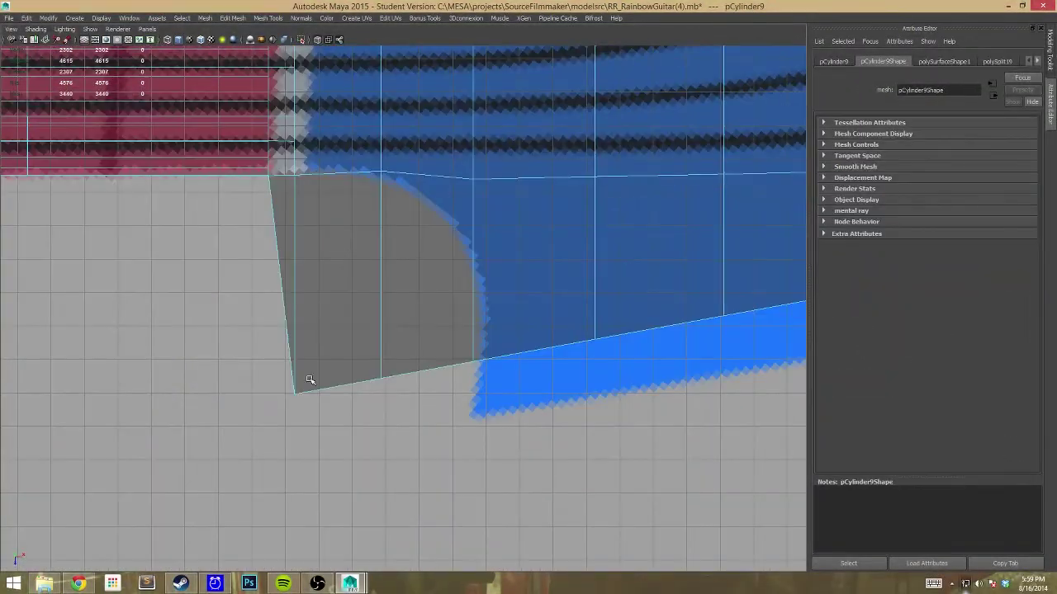
{"action": "left_click", "coordinate": [272, 283]}
{"action": "mouse_move", "coordinate": [272, 283]}
{"action": "left_mouse_down", "text": "alt"}
{"action": "mouse_move", "coordinate": [438, 213]}
{"action": "mouse_move", "coordinate": [306, 246]}
{"action": "left_mouse_up", "text": "alt"}
{"action": "left_click", "coordinate": [347, 264]}
{"action": "key", "text": "space"}
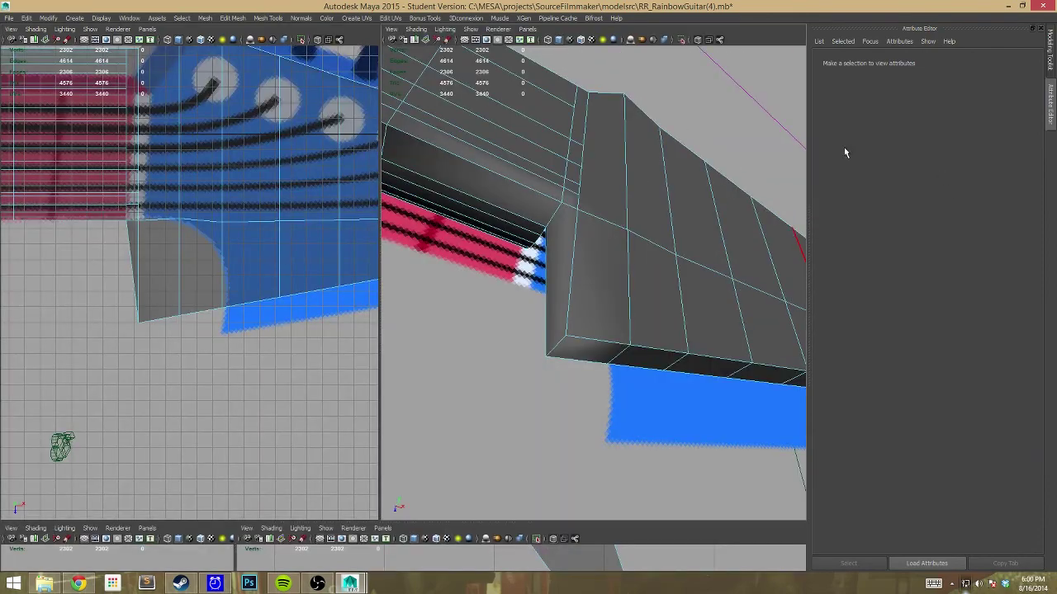
{"action": "left_click", "coordinate": [1050, 52]}
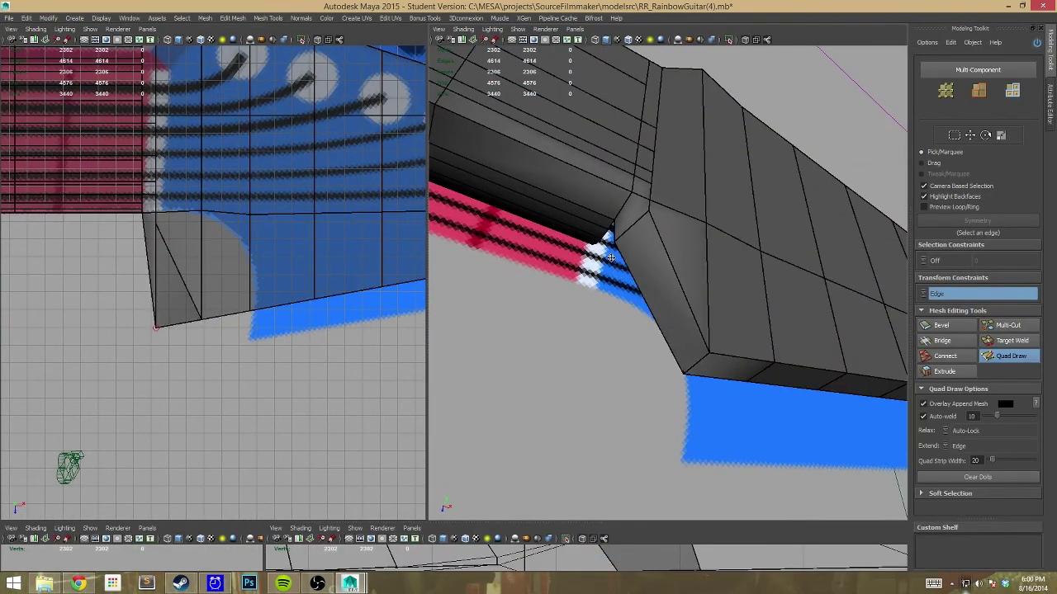
{"action": "left_click_drag", "start_coordinate": [610, 258], "coordinate": [203, 320], "text": "alt"}
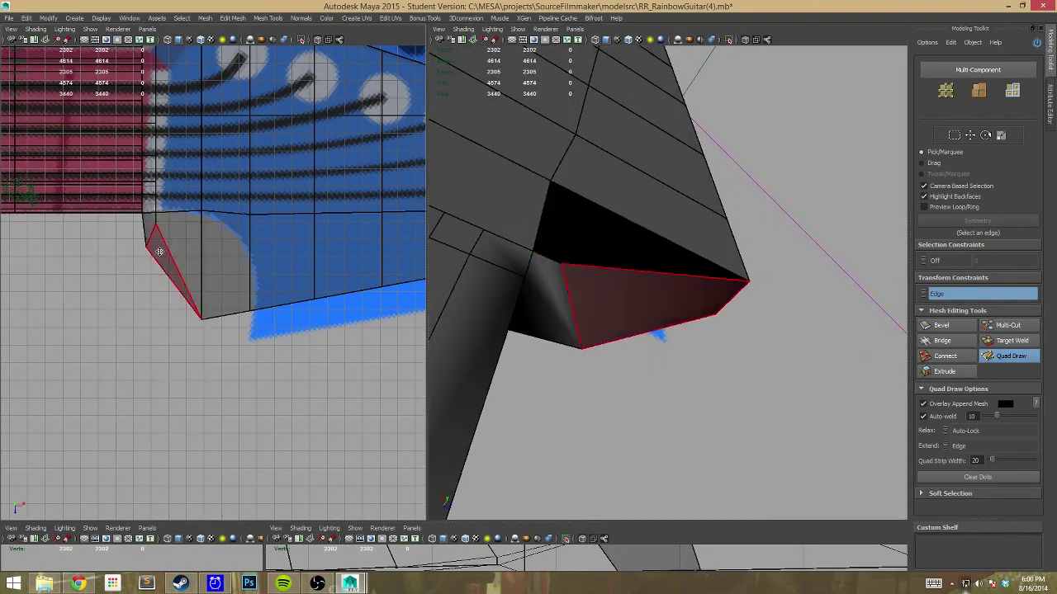
{"action": "key", "text": "w"}
{"action": "mouse_move", "coordinate": [649, 245]}
{"action": "left_mouse_down", "text": "alt"}
{"action": "mouse_move", "coordinate": [547, 278]}
{"action": "mouse_move", "coordinate": [671, 363]}
{"action": "mouse_move", "coordinate": [622, 214]}
{"action": "left_mouse_up", "text": "alt"}
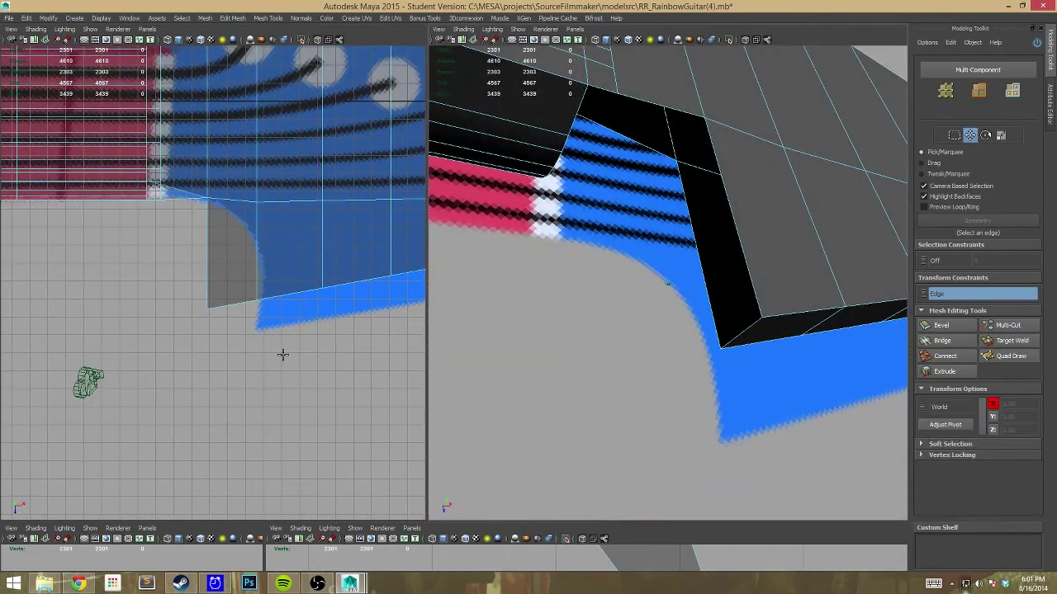
Select the headstock corner vertices and a corner face, then return to vertex mode
{"action": "left_click_drag", "start_coordinate": [282, 355], "coordinate": [536, 334], "text": "alt"}
{"action": "left_click", "coordinate": [537, 334]}
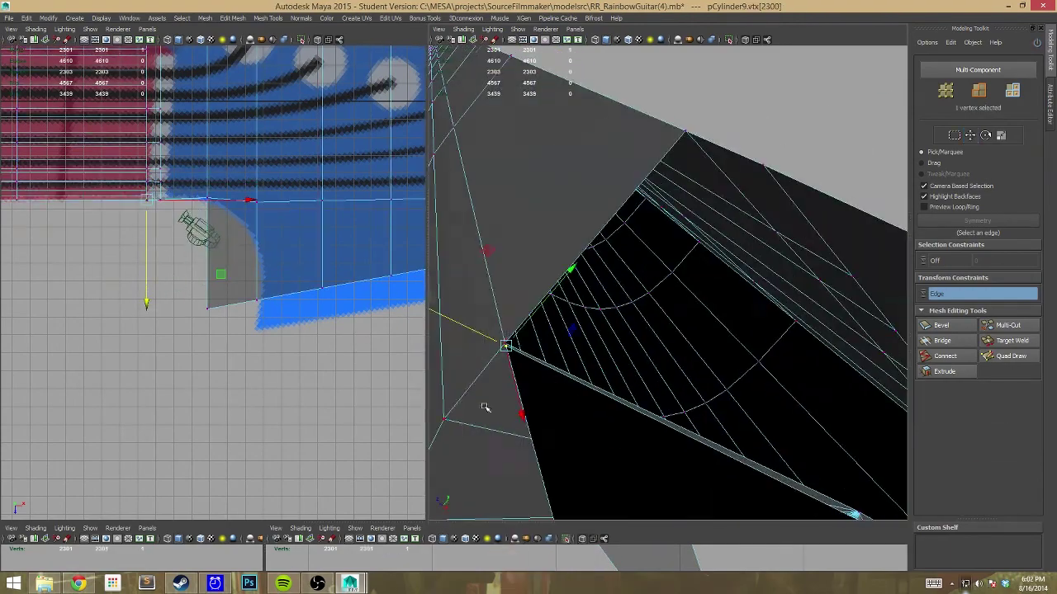
{"action": "left_click", "coordinate": [208, 301], "text": "shift"}
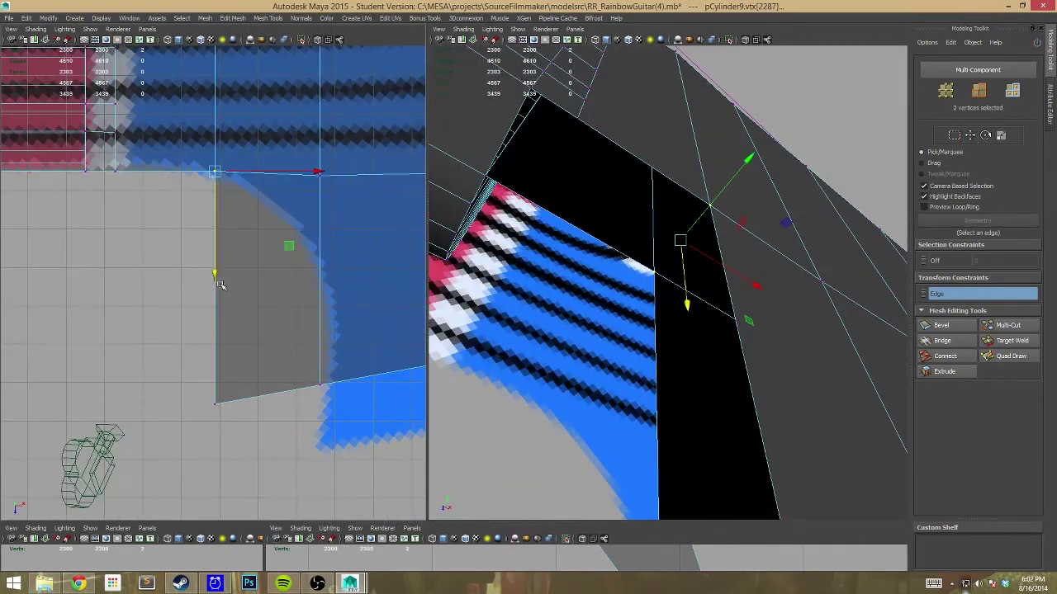
{"action": "right_click", "coordinate": [236, 272]}
{"action": "left_click", "coordinate": [238, 289]}
{"action": "right_click", "coordinate": [817, 252]}
{"action": "left_click", "coordinate": [789, 265]}
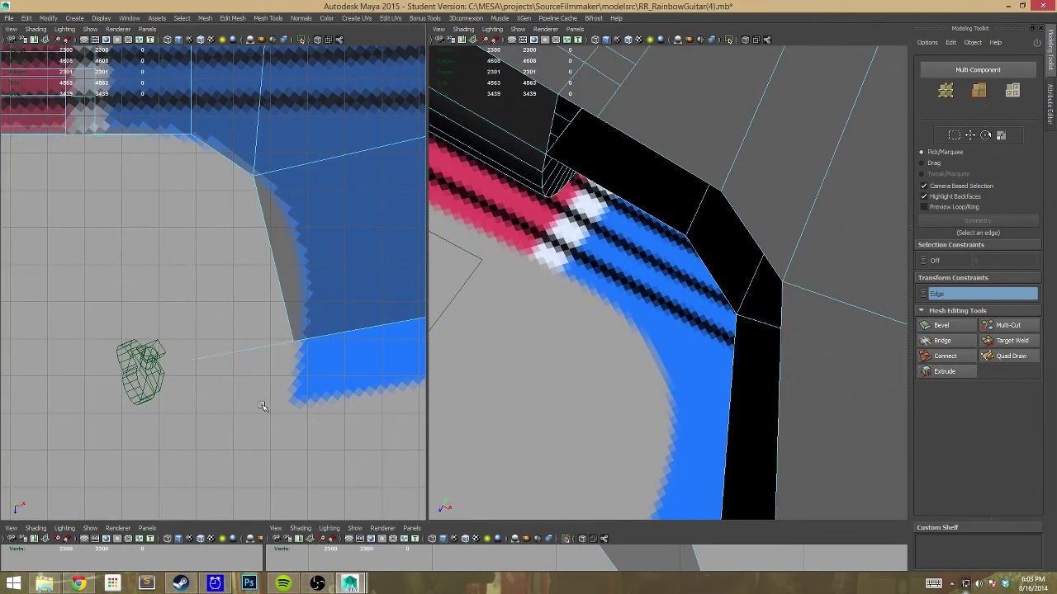
Move the corner vertex and the next lower-edge vertices onto the reference headstock outline
{"action": "left_click", "coordinate": [300, 326]}
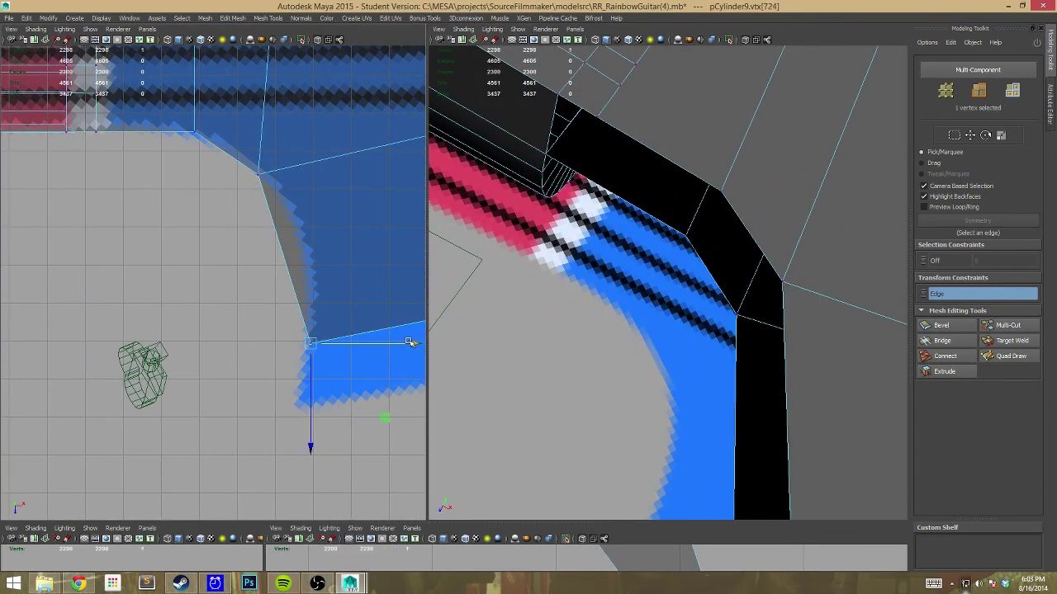
{"action": "middle_click_drag", "start_coordinate": [410, 341], "coordinate": [266, 380], "text": "alt"}
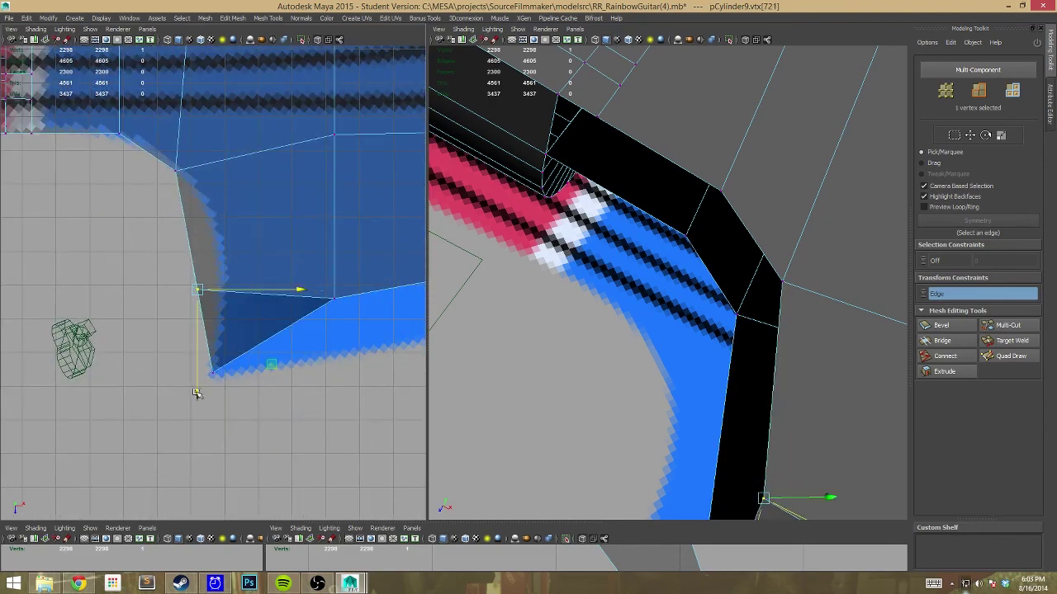
{"action": "middle_click_drag", "start_coordinate": [342, 378], "coordinate": [266, 420], "text": "alt"}
{"action": "left_click", "coordinate": [255, 335]}
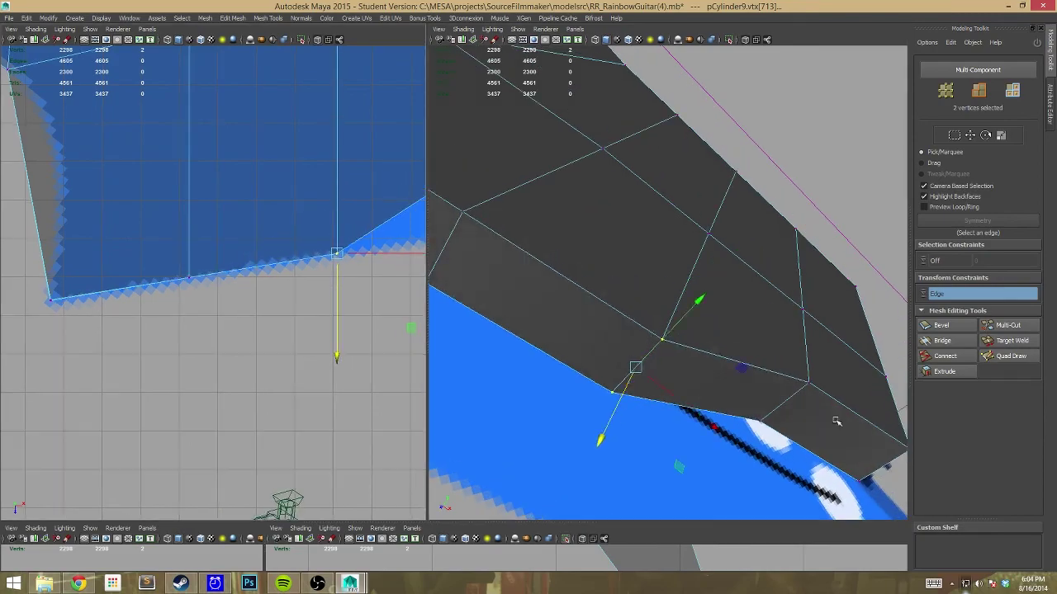
{"action": "middle_click_drag", "start_coordinate": [265, 396], "coordinate": [280, 286], "text": "alt"}
{"action": "key", "text": "Caps_Lock"}
{"action": "middle_click_drag", "start_coordinate": [279, 333], "coordinate": [403, 349], "text": "alt"}
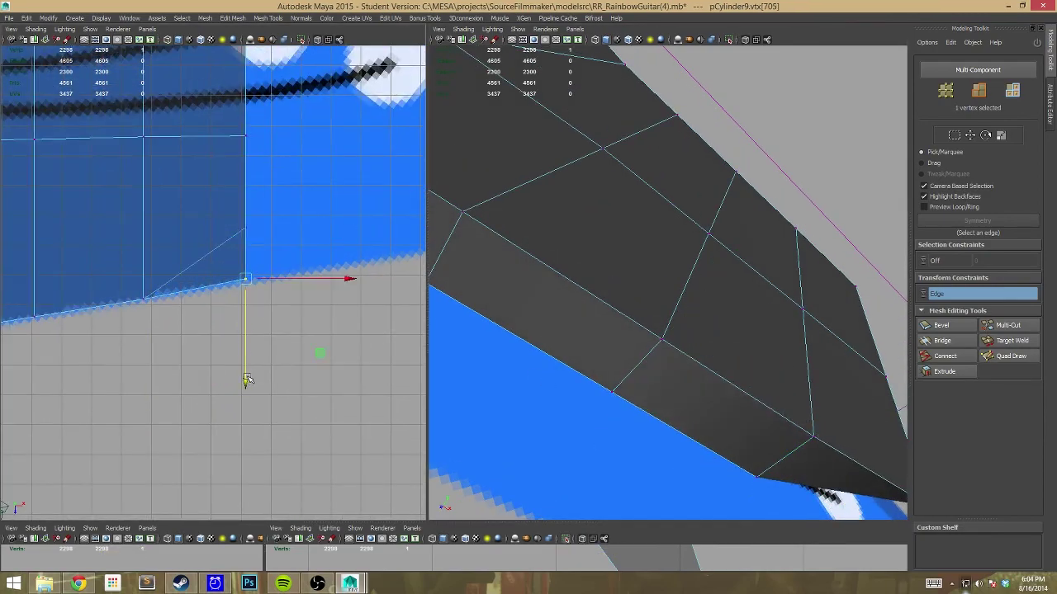
Line up one more vertex with the reference edge, then clear the selection
{"action": "left_click", "coordinate": [141, 194]}
{"action": "scroll", "coordinate": [143, 343], "scroll_direction": "down", "scroll_amount": 3}
{"action": "scroll", "coordinate": [143, 344], "scroll_direction": "down", "scroll_amount": 2}
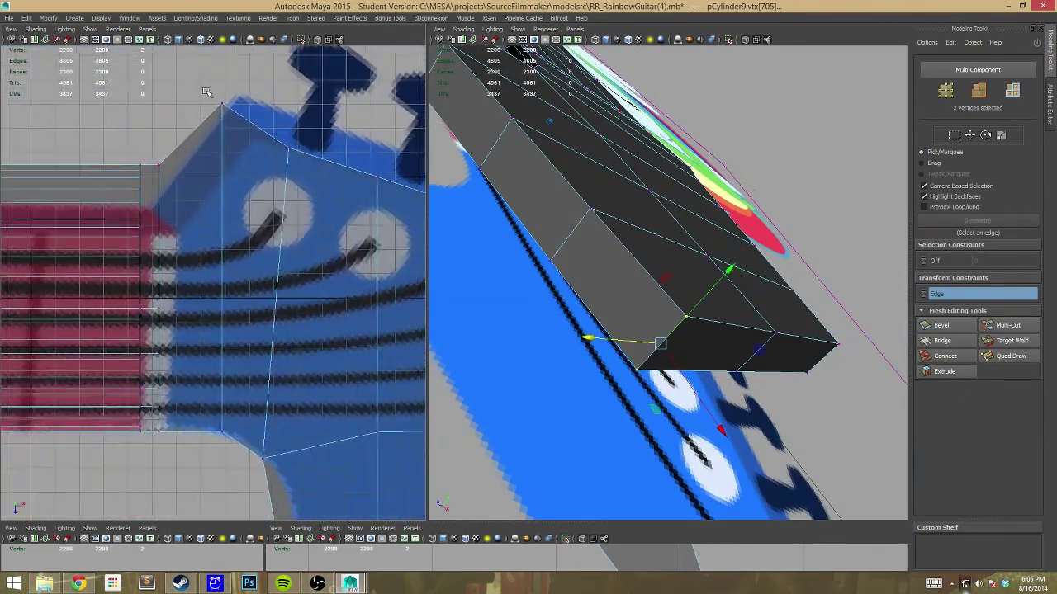
{"action": "left_click", "coordinate": [603, 277]}
{"action": "scroll", "coordinate": [306, 256], "scroll_direction": "down", "scroll_amount": 2}
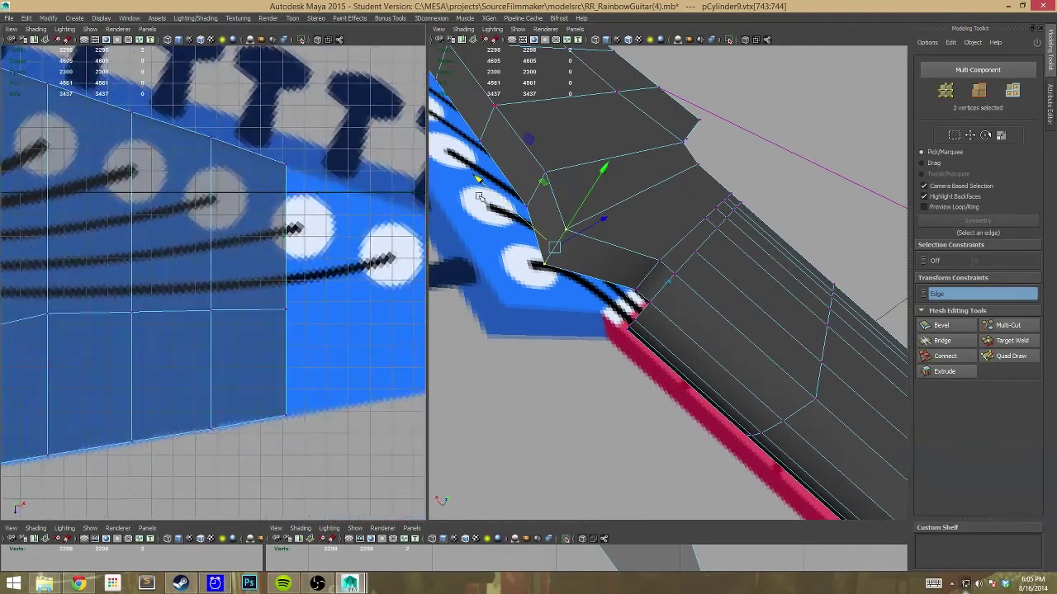
{"action": "left_click_drag", "start_coordinate": [483, 176], "coordinate": [585, 309], "text": "alt"}
Lower the new extrusion's vertices so they follow the reference headstock edge
{"action": "right_click_drag", "start_coordinate": [588, 186], "coordinate": [584, 163]}
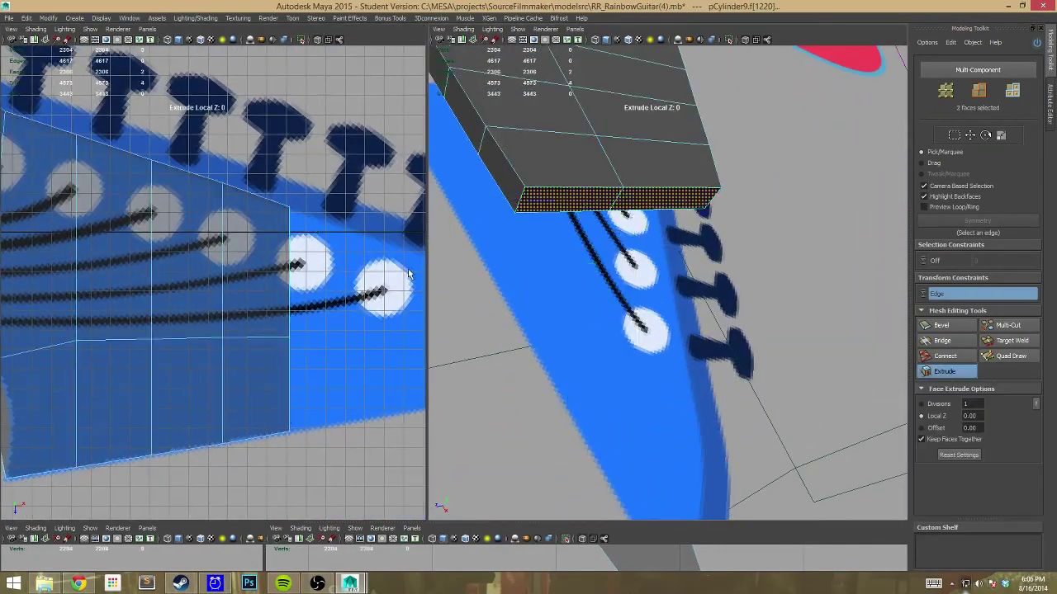
{"action": "scroll", "coordinate": [373, 293], "scroll_direction": "down", "scroll_amount": 3}
{"action": "left_click_drag", "start_coordinate": [658, 327], "coordinate": [578, 273], "text": "alt"}
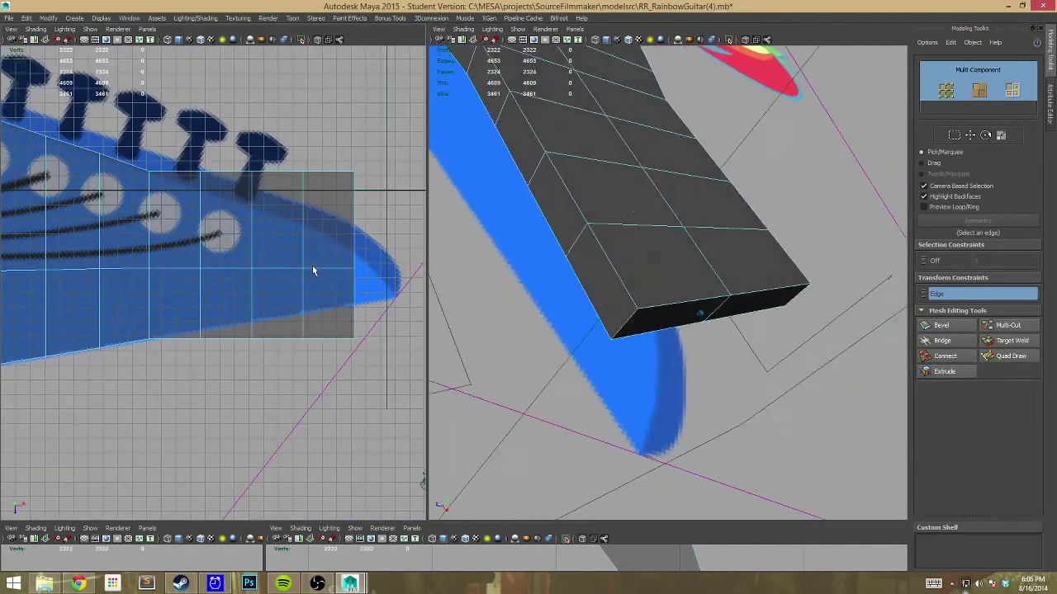
{"action": "left_click_drag", "start_coordinate": [177, 347], "coordinate": [218, 396]}
{"action": "scroll", "coordinate": [214, 406], "scroll_direction": "up", "scroll_amount": 2}
{"action": "scroll", "coordinate": [215, 407], "scroll_direction": "up", "scroll_amount": 1}
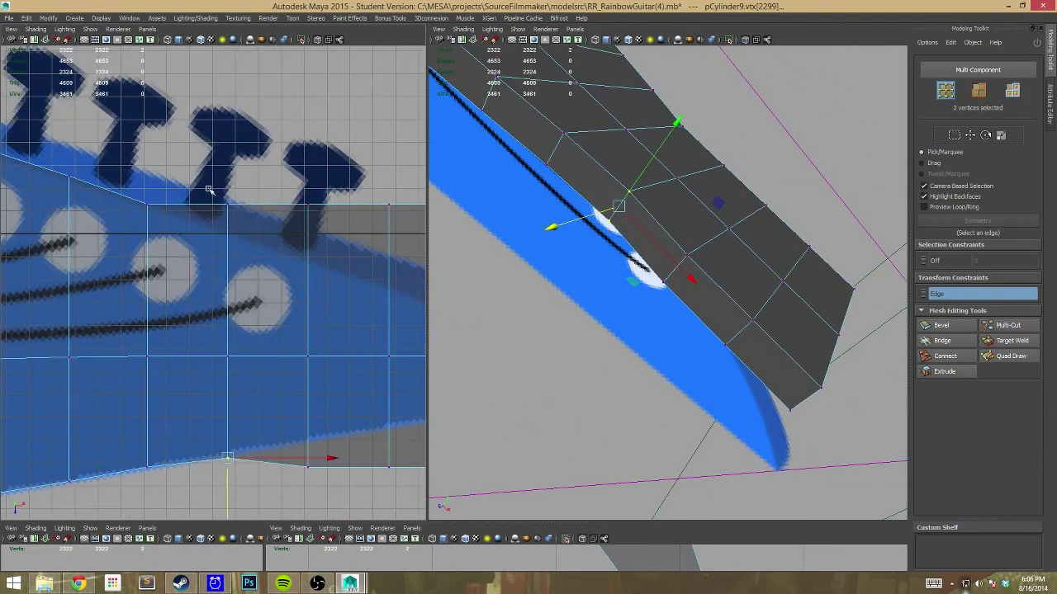
{"action": "left_click_drag", "start_coordinate": [306, 306], "coordinate": [322, 456]}
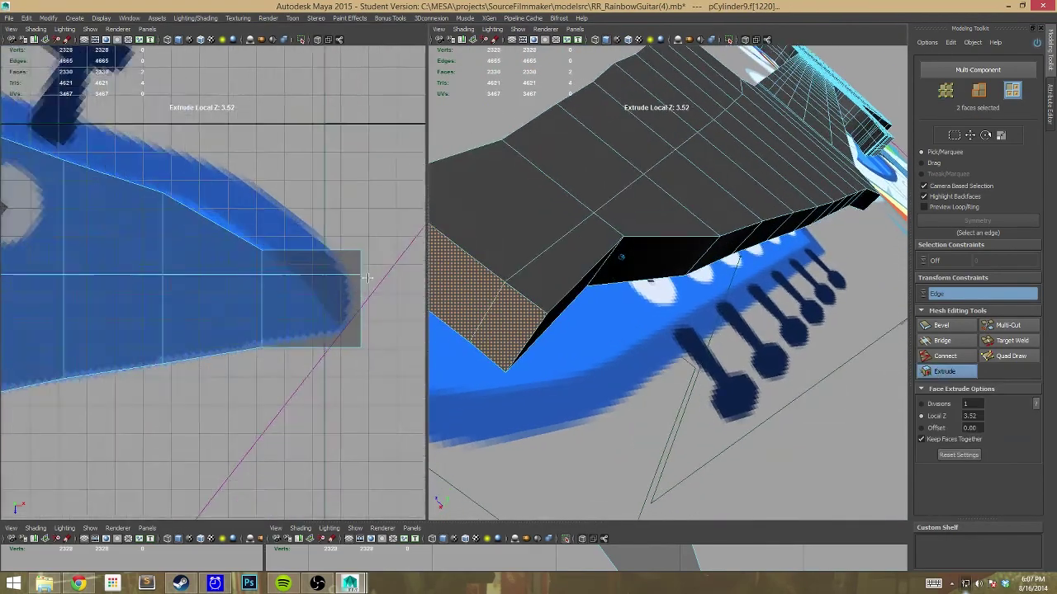
{"action": "scroll", "coordinate": [367, 277], "scroll_direction": "up", "scroll_amount": 3}
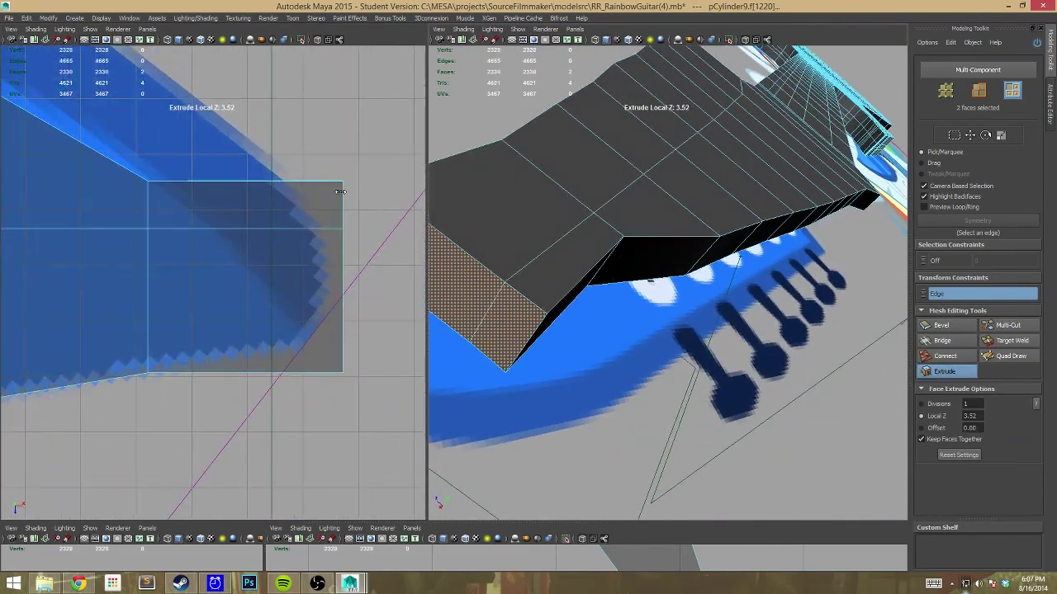
{"action": "scroll", "coordinate": [341, 310], "scroll_direction": "down", "scroll_amount": 3}
Fit the extrusion's corner vertices to the reference's curved headstock tip
{"action": "left_click_drag", "start_coordinate": [281, 223], "coordinate": [330, 264]}
{"action": "key", "text": "f"}
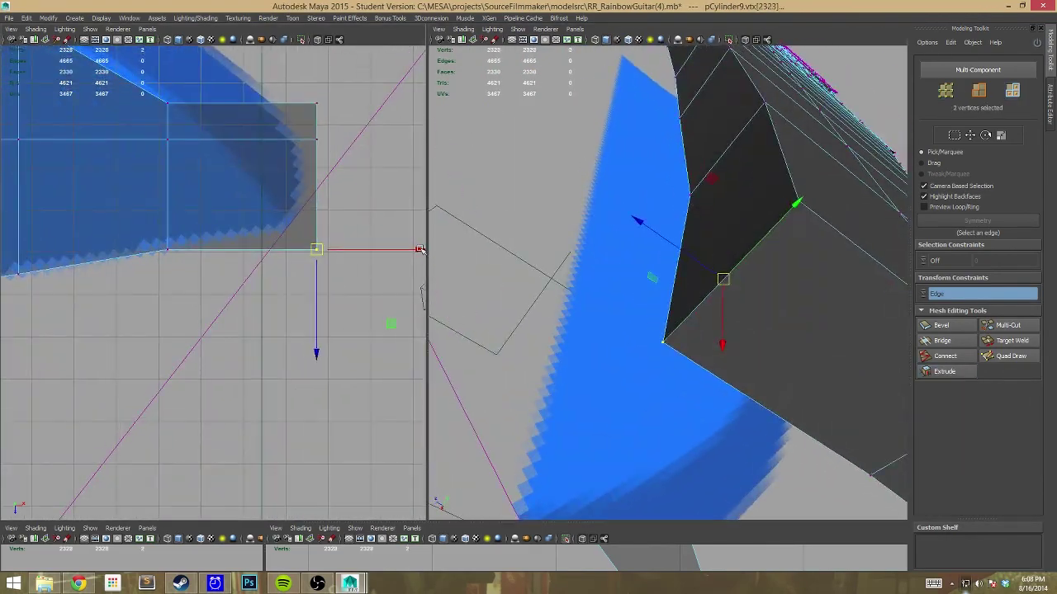
{"action": "scroll", "coordinate": [353, 329], "scroll_direction": "up", "scroll_amount": 2}
{"action": "left_click", "coordinate": [268, 229]}
{"action": "scroll", "coordinate": [319, 218], "scroll_direction": "up", "scroll_amount": 2}
{"action": "scroll", "coordinate": [253, 193], "scroll_direction": "down", "scroll_amount": 3}
{"action": "scroll", "coordinate": [349, 289], "scroll_direction": "up", "scroll_amount": 3}
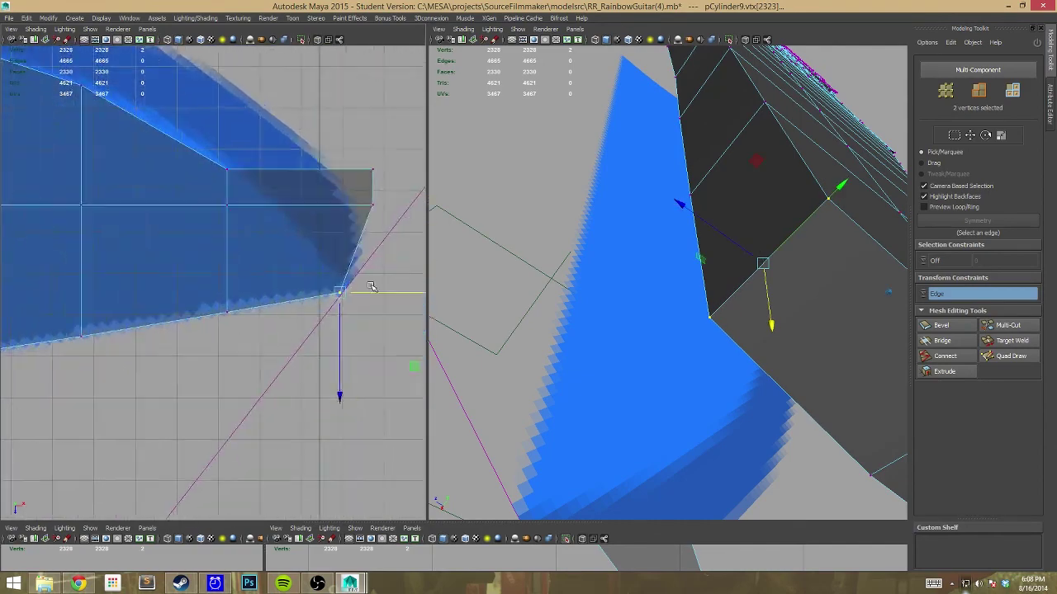
{"action": "key", "text": "f"}
{"action": "left_click_drag", "start_coordinate": [272, 161], "coordinate": [267, 213]}
{"action": "scroll", "coordinate": [272, 204], "scroll_direction": "up", "scroll_amount": 2}
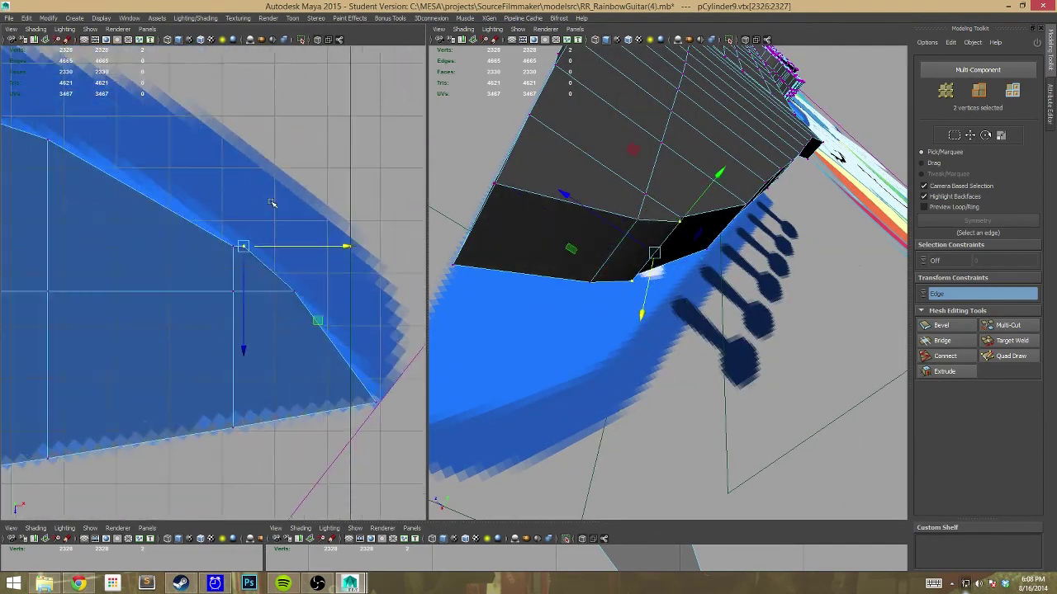
{"action": "scroll", "coordinate": [344, 256], "scroll_direction": "down", "scroll_amount": 1}
{"action": "left_click", "coordinate": [330, 258]}
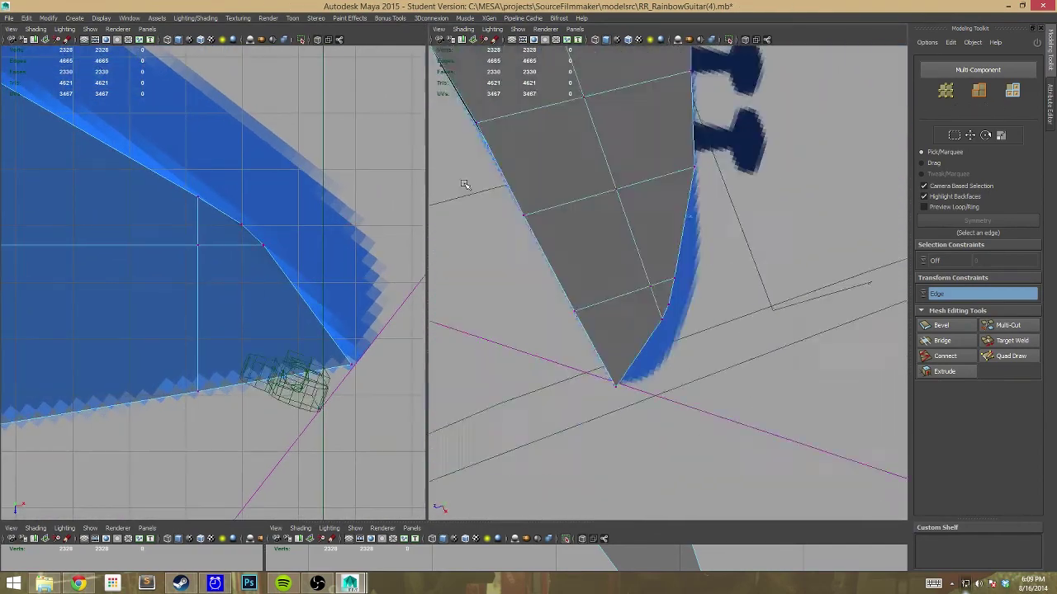
{"action": "scroll", "coordinate": [322, 259], "scroll_direction": "down", "scroll_amount": 2}
{"action": "scroll", "coordinate": [661, 289], "scroll_direction": "up", "scroll_amount": 3}
Add a new vertex on the headstock edge with Multi-Cut
{"action": "left_click_drag", "start_coordinate": [661, 289], "coordinate": [617, 217], "text": "alt"}
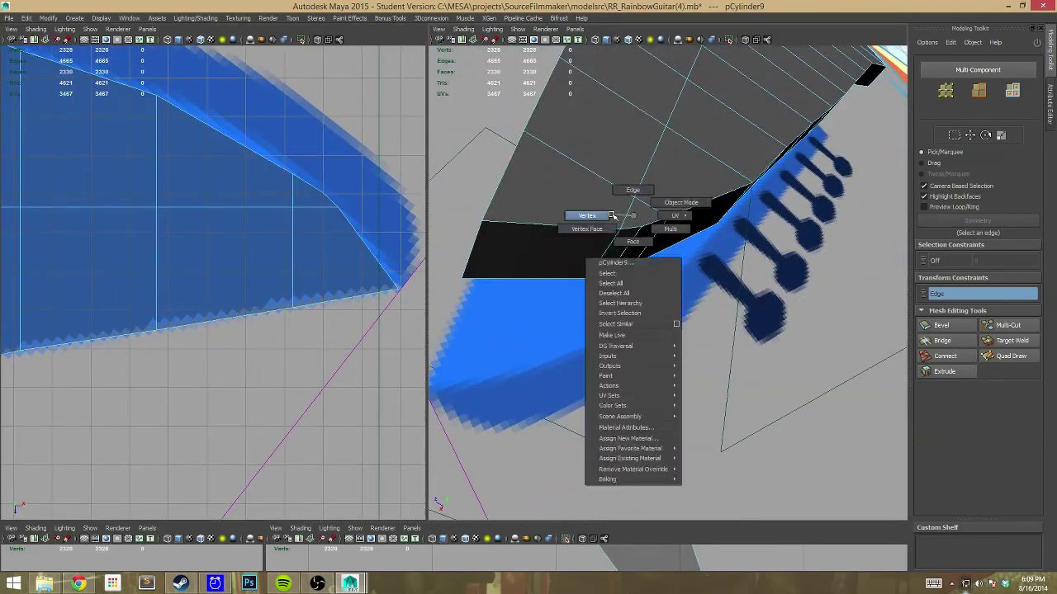
{"action": "right_click_drag", "start_coordinate": [618, 217], "coordinate": [707, 256], "text": "shift"}
{"action": "left_click", "coordinate": [708, 256]}
{"action": "mouse_move", "coordinate": [707, 255]}
{"action": "left_mouse_down", "text": "alt"}
{"action": "mouse_move", "coordinate": [670, 366]}
{"action": "mouse_move", "coordinate": [548, 303]}
{"action": "left_mouse_up", "text": "alt"}
{"action": "key", "text": "q"}
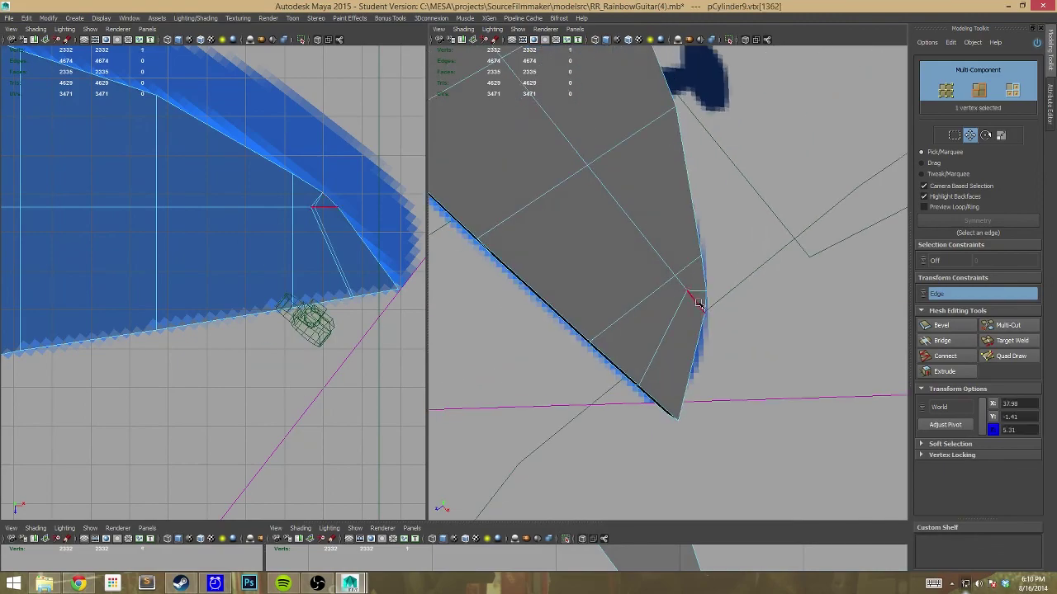
Switch to shaded display (5) and select a vertex on the headstock edge
{"action": "scroll", "coordinate": [698, 304], "scroll_direction": "down", "scroll_amount": 5}
{"action": "left_click_drag", "start_coordinate": [699, 304], "coordinate": [675, 326], "text": "alt"}
{"action": "key", "text": "5"}
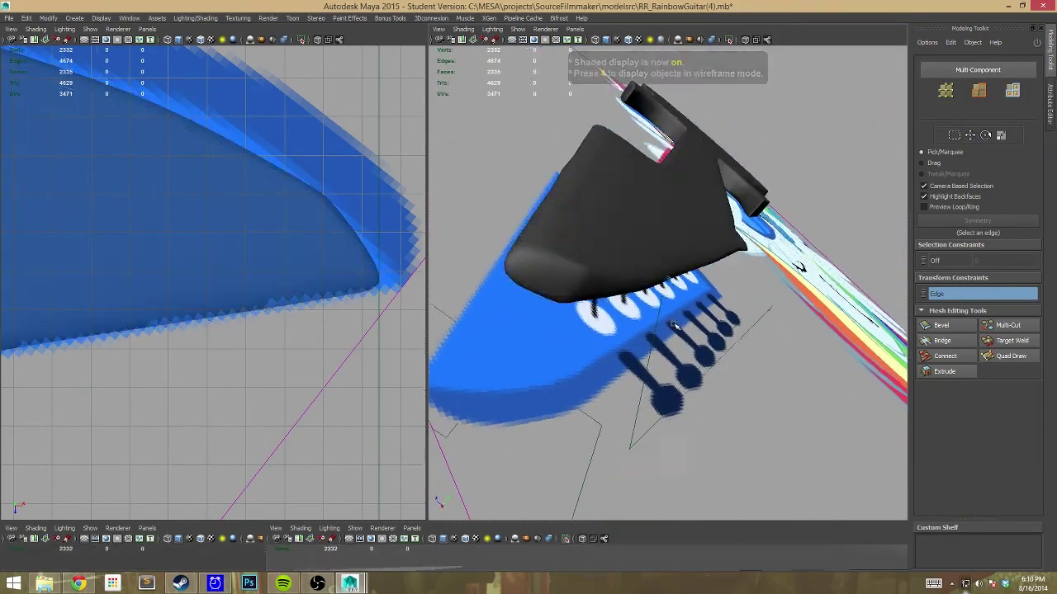
{"action": "scroll", "coordinate": [675, 326], "scroll_direction": "up", "scroll_amount": 5}
{"action": "right_click_drag", "start_coordinate": [633, 302], "coordinate": [594, 314]}
{"action": "left_click", "coordinate": [636, 384]}
{"action": "mouse_move", "coordinate": [636, 385]}
{"action": "left_mouse_down", "text": "alt"}
{"action": "mouse_move", "coordinate": [656, 364]}
{"action": "mouse_move", "coordinate": [641, 317]}
{"action": "left_mouse_up", "text": "alt"}
{"action": "key", "text": "F8"}
Select another headstock rim vertex and check its fit against the reference outline
{"action": "left_click_drag", "start_coordinate": [537, 215], "coordinate": [605, 234], "text": "alt"}
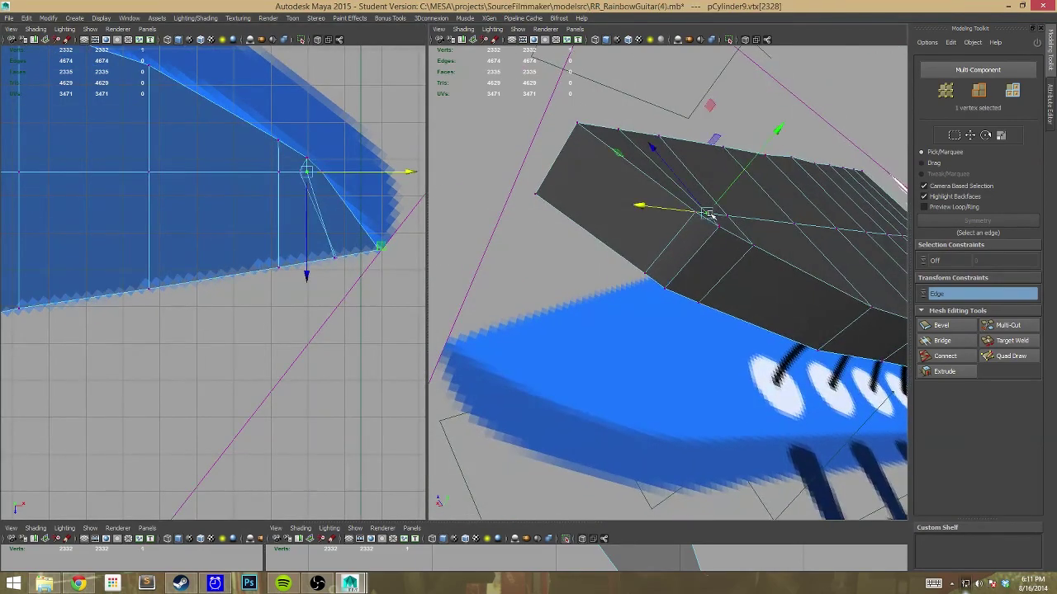
{"action": "scroll", "coordinate": [335, 297], "scroll_direction": "up", "scroll_amount": 3}
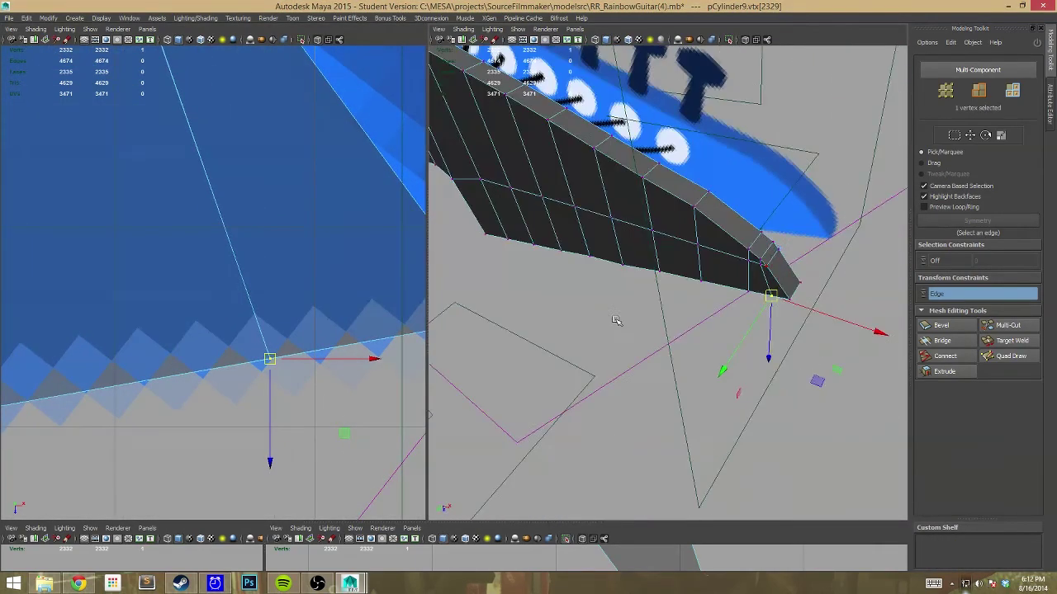
{"action": "mouse_move", "coordinate": [404, 352]}
{"action": "middle_mouse_down", "text": "alt"}
{"action": "mouse_move", "coordinate": [386, 304]}
{"action": "mouse_move", "coordinate": [422, 318]}
{"action": "middle_mouse_up", "text": "alt"}
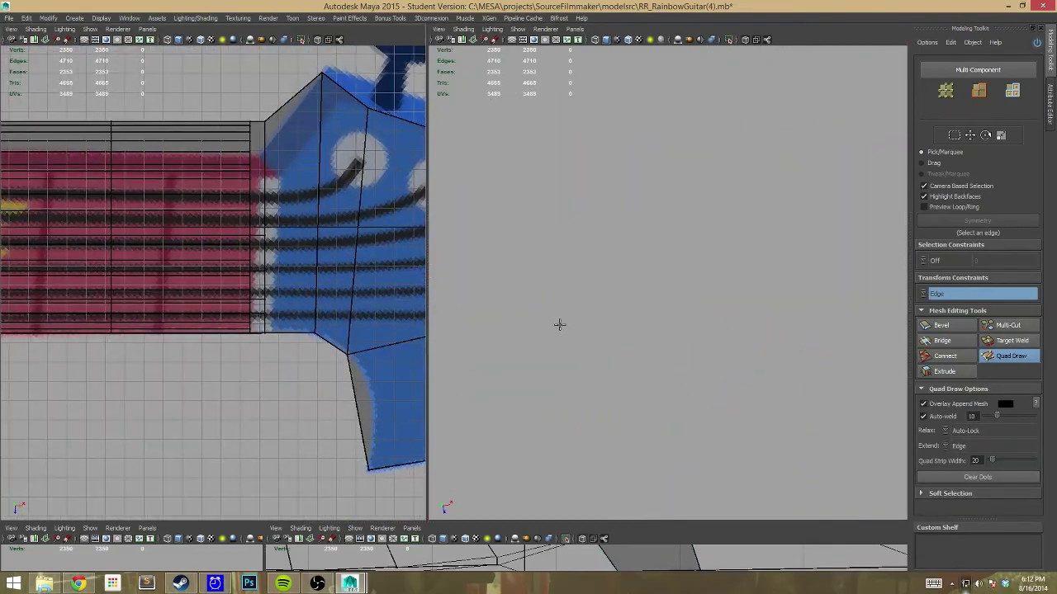
{"action": "middle_click_drag", "start_coordinate": [559, 323], "coordinate": [609, 369], "text": "alt"}
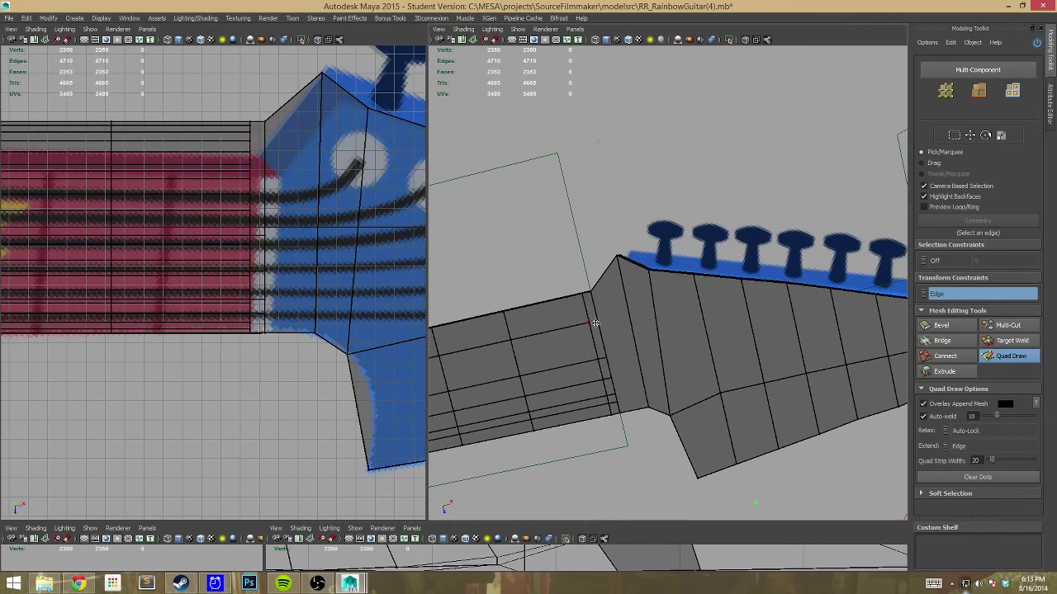
{"action": "left_click_drag", "start_coordinate": [618, 281], "coordinate": [633, 247], "text": "alt"}
{"action": "scroll", "coordinate": [634, 248], "scroll_direction": "up", "scroll_amount": 4}
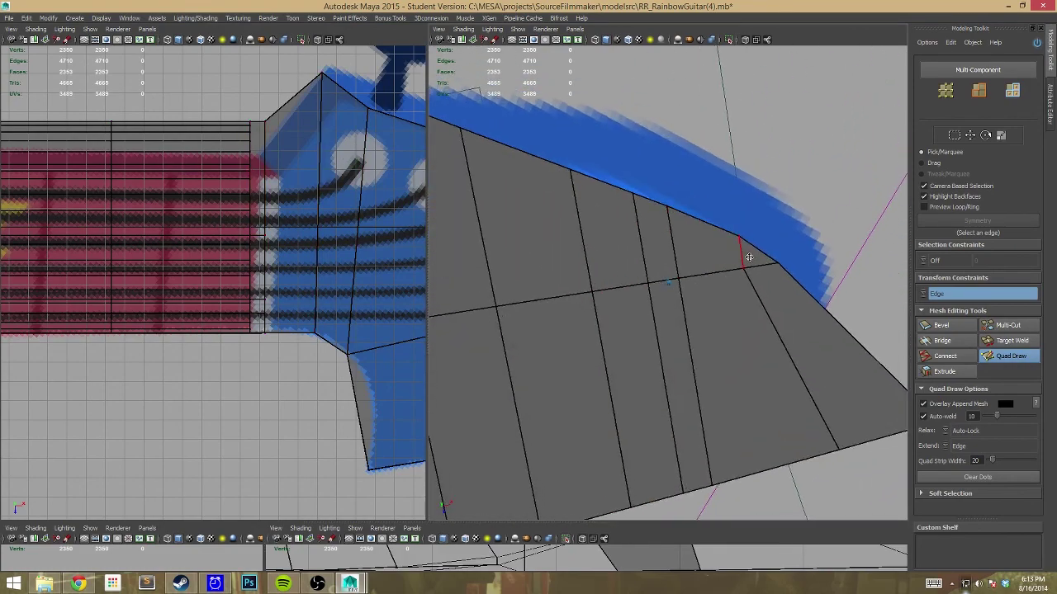
{"action": "scroll", "coordinate": [748, 258], "scroll_direction": "down", "scroll_amount": 3}
{"action": "scroll", "coordinate": [668, 236], "scroll_direction": "down", "scroll_amount": 3}
{"action": "scroll", "coordinate": [603, 217], "scroll_direction": "down", "scroll_amount": 5}
{"action": "key", "text": "space"}
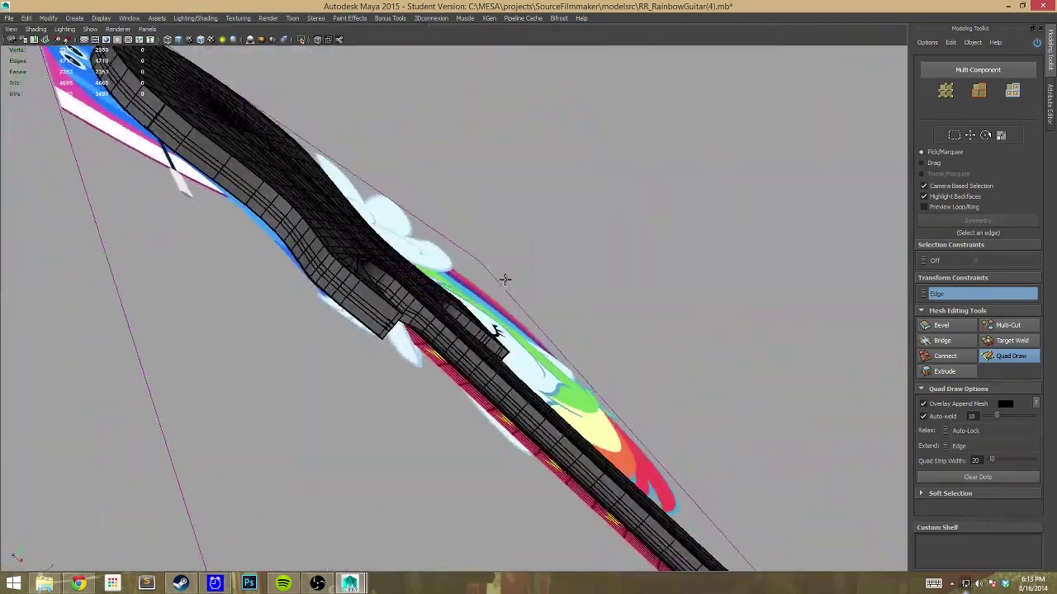
{"action": "mouse_move", "coordinate": [505, 279]}
{"action": "left_mouse_down", "text": "alt"}
{"action": "mouse_move", "coordinate": [736, 349]}
{"action": "mouse_move", "coordinate": [173, 188]}
{"action": "mouse_move", "coordinate": [222, 368]}
{"action": "left_mouse_up", "text": "alt"}
{"action": "left_click_drag", "start_coordinate": [406, 459], "coordinate": [405, 387], "text": "alt"}
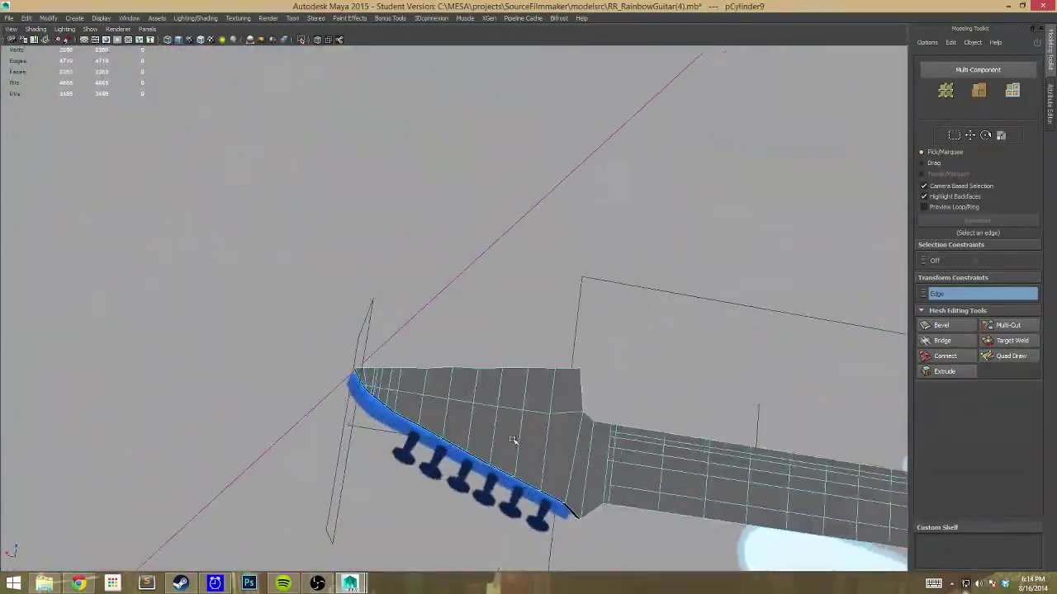
{"action": "left_click_drag", "start_coordinate": [512, 440], "coordinate": [427, 298], "text": "alt"}
{"action": "left_click_drag", "start_coordinate": [463, 267], "coordinate": [385, 246], "text": "alt"}
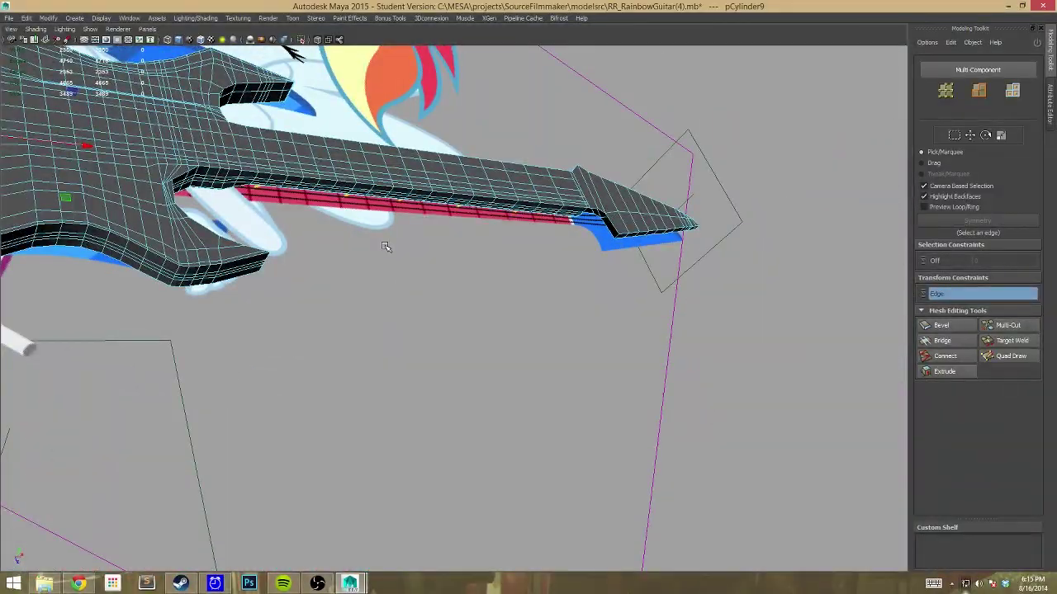
{"action": "left_click_drag", "start_coordinate": [399, 263], "coordinate": [390, 217], "text": "alt"}
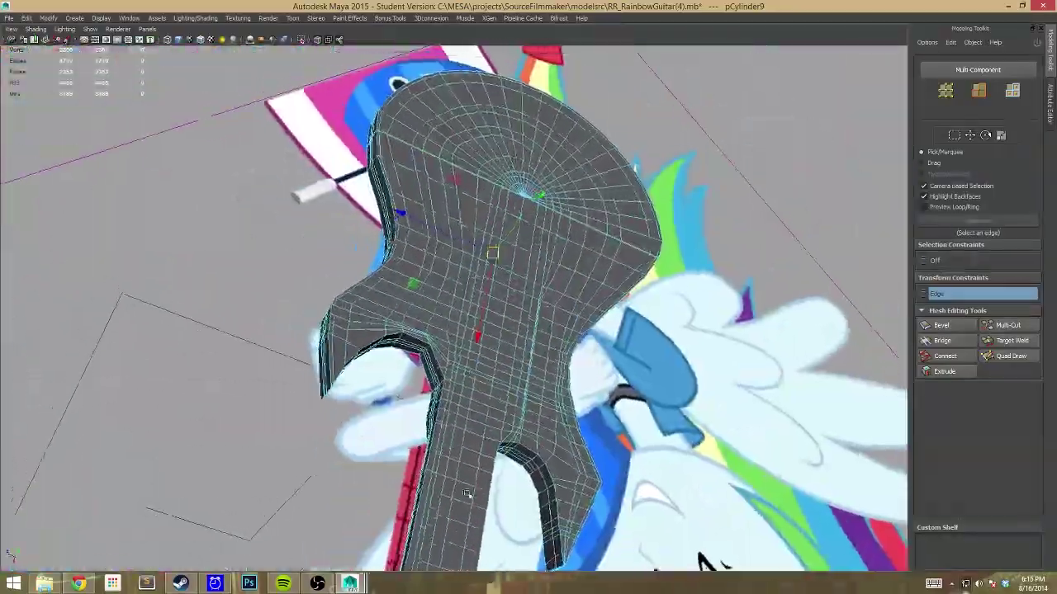
{"action": "mouse_move", "coordinate": [467, 494]}
{"action": "left_mouse_down", "text": "alt"}
{"action": "mouse_move", "coordinate": [524, 388]}
{"action": "mouse_move", "coordinate": [479, 450]}
{"action": "left_mouse_up", "text": "alt"}
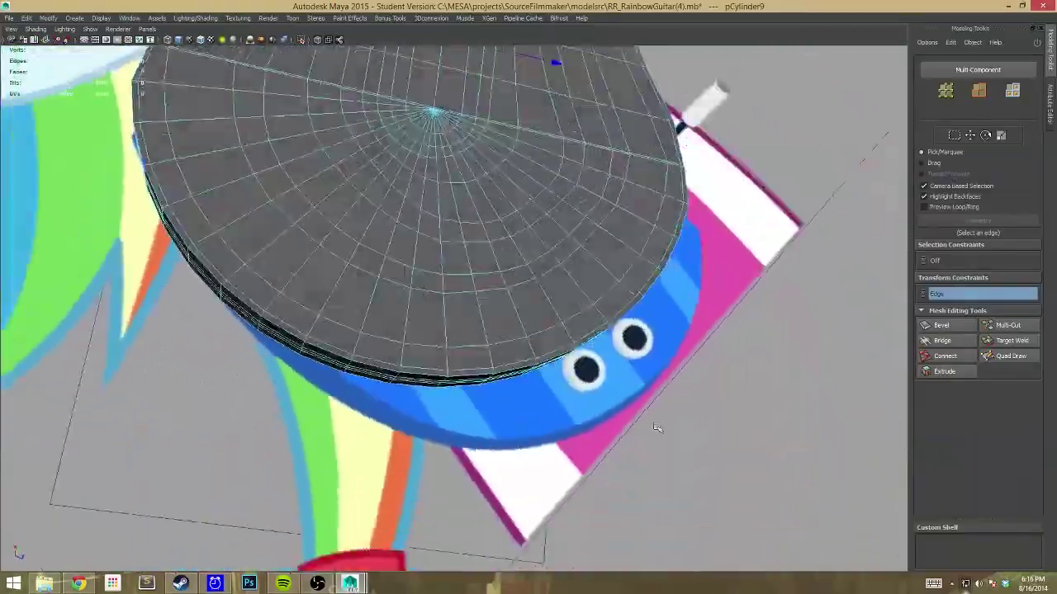
{"action": "left_click_drag", "start_coordinate": [657, 428], "coordinate": [238, 190], "text": "alt"}
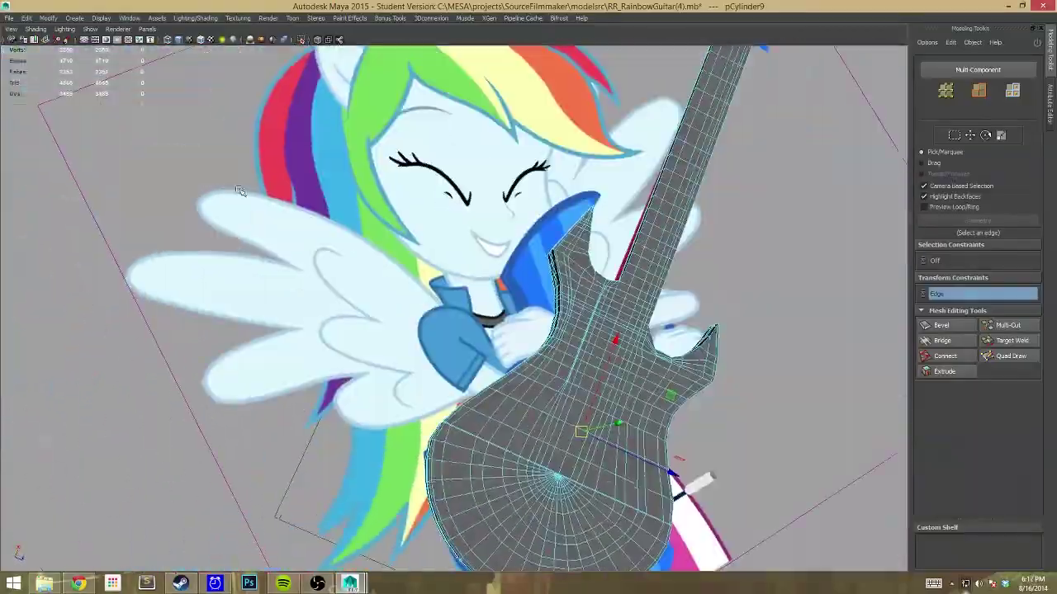
{"action": "left_click_drag", "start_coordinate": [404, 493], "coordinate": [408, 381], "text": "alt"}
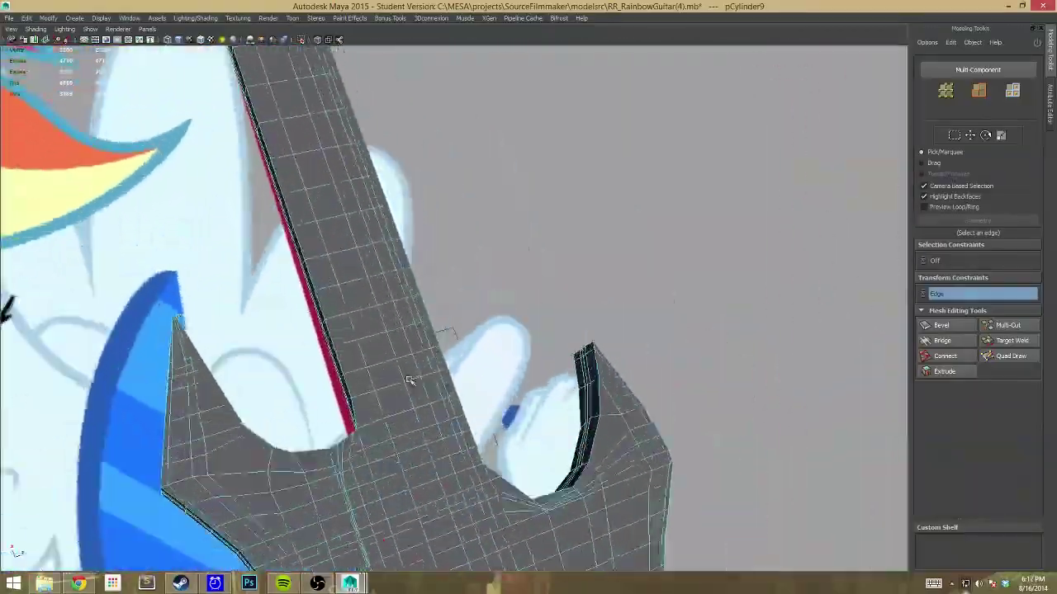